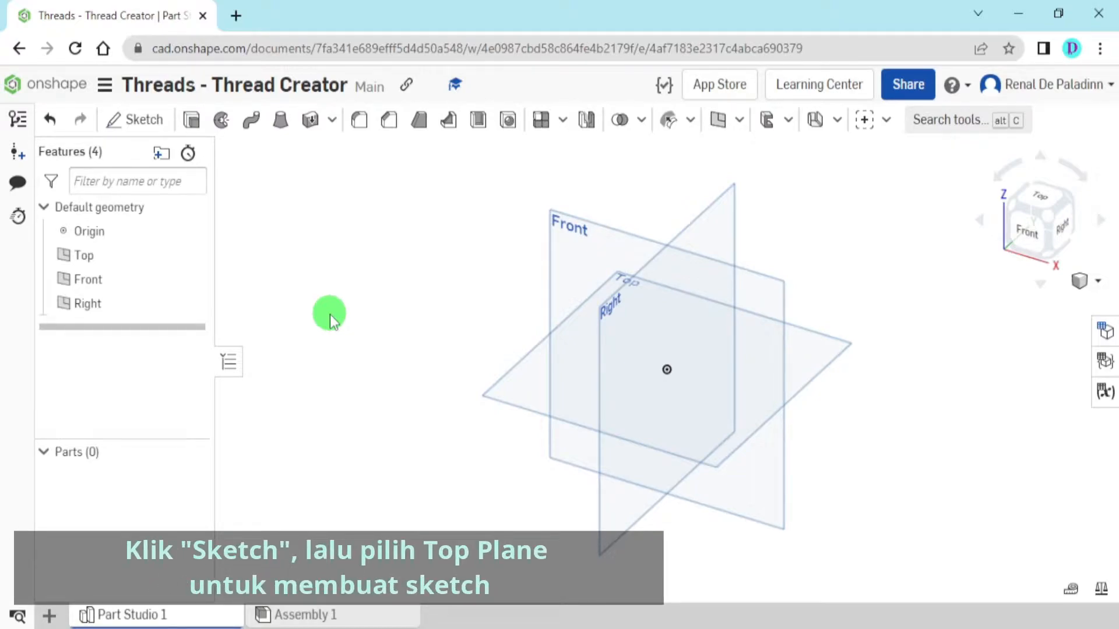
Start a new sketch on the Top plane and orient the view normal to the sketch plane
left_click(144, 123)
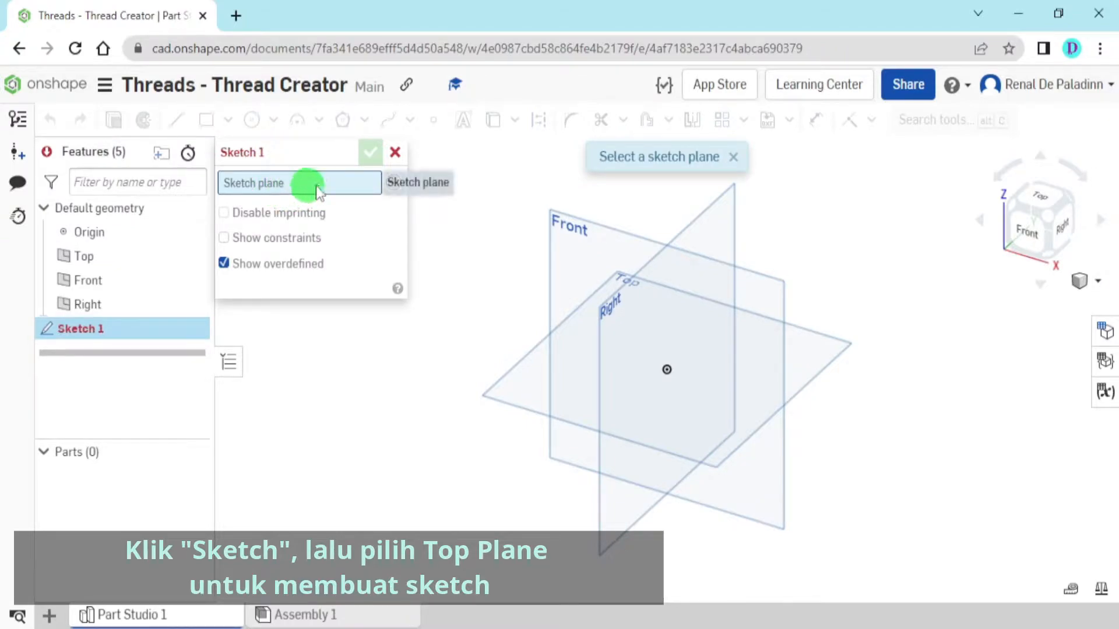
left_click(519, 394)
scroll(487, 362, "up", 3)
right_click(494, 278)
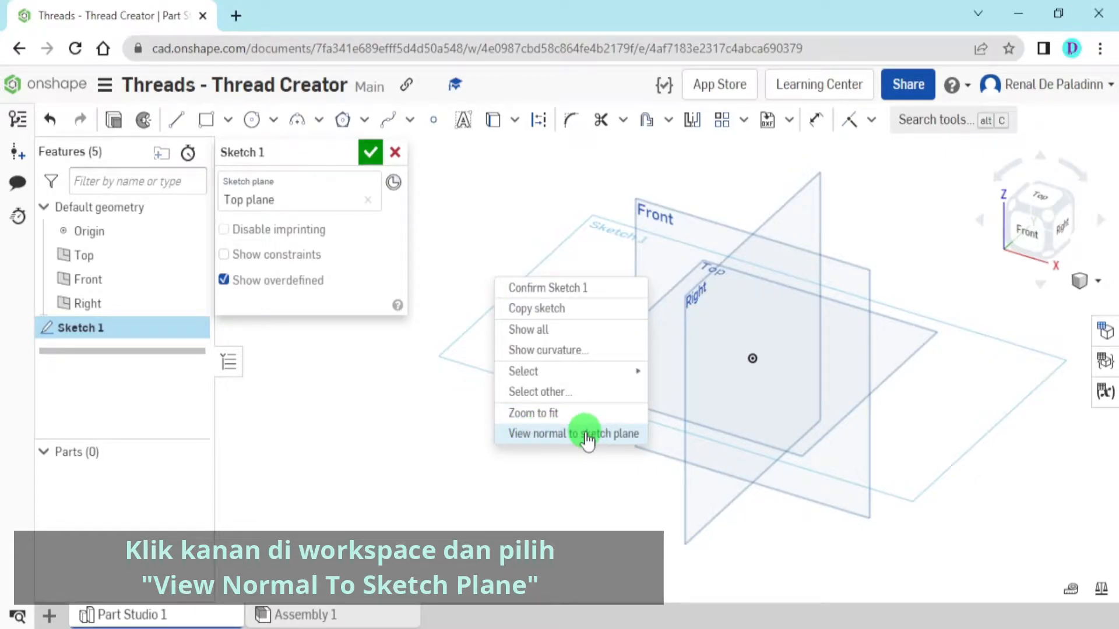
left_click(586, 434)
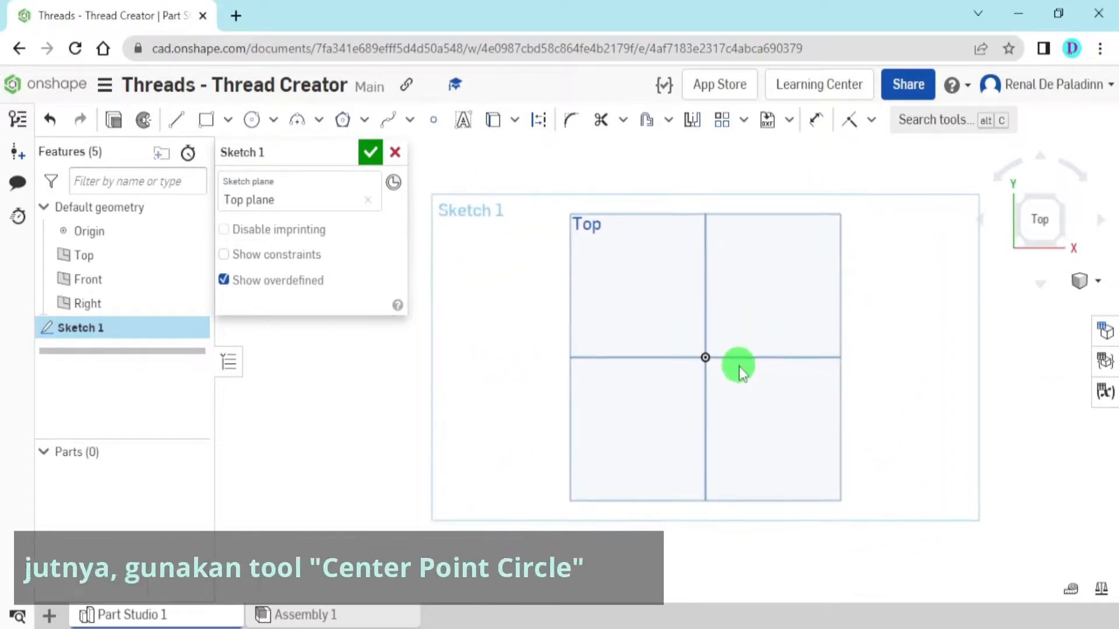
Sketch a center point circle on the origin with a diameter of 12 mm
left_click(274, 120)
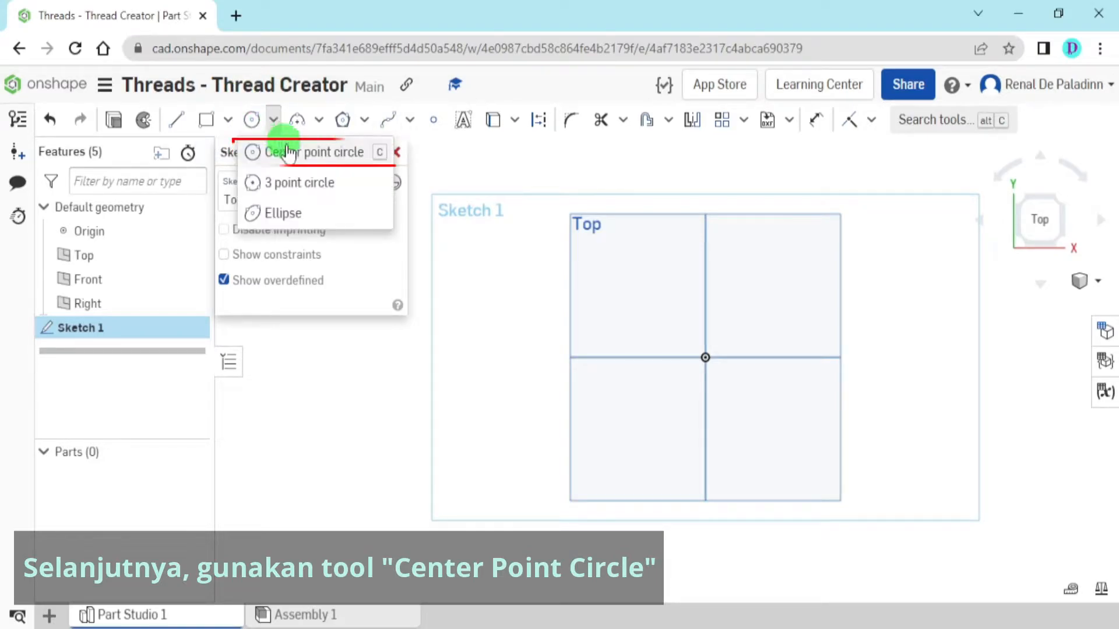
left_click(348, 144)
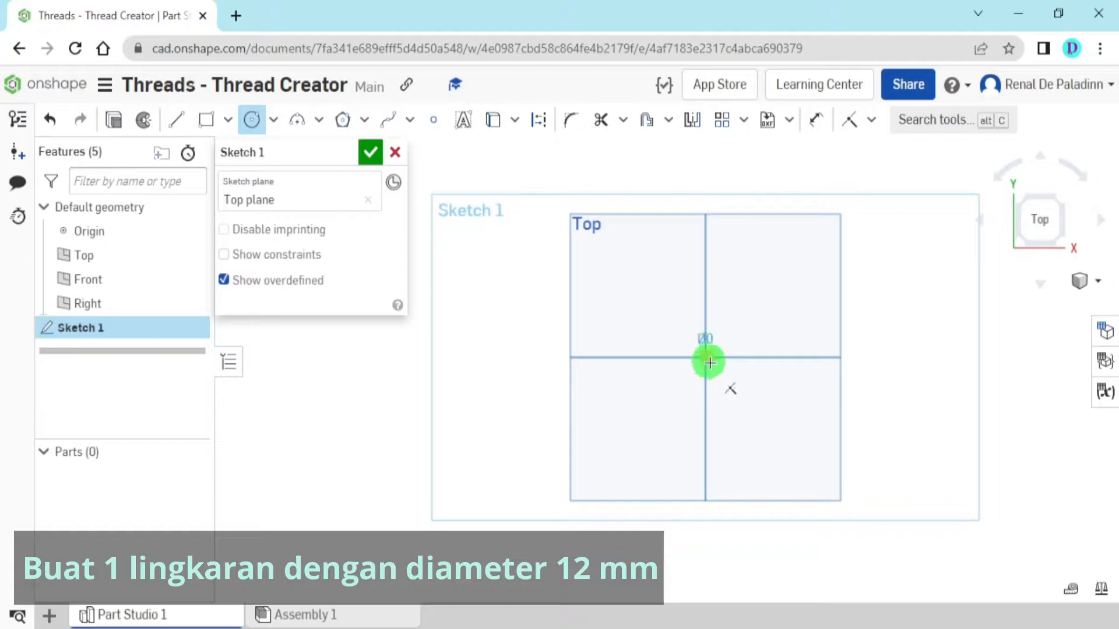
left_click(742, 386)
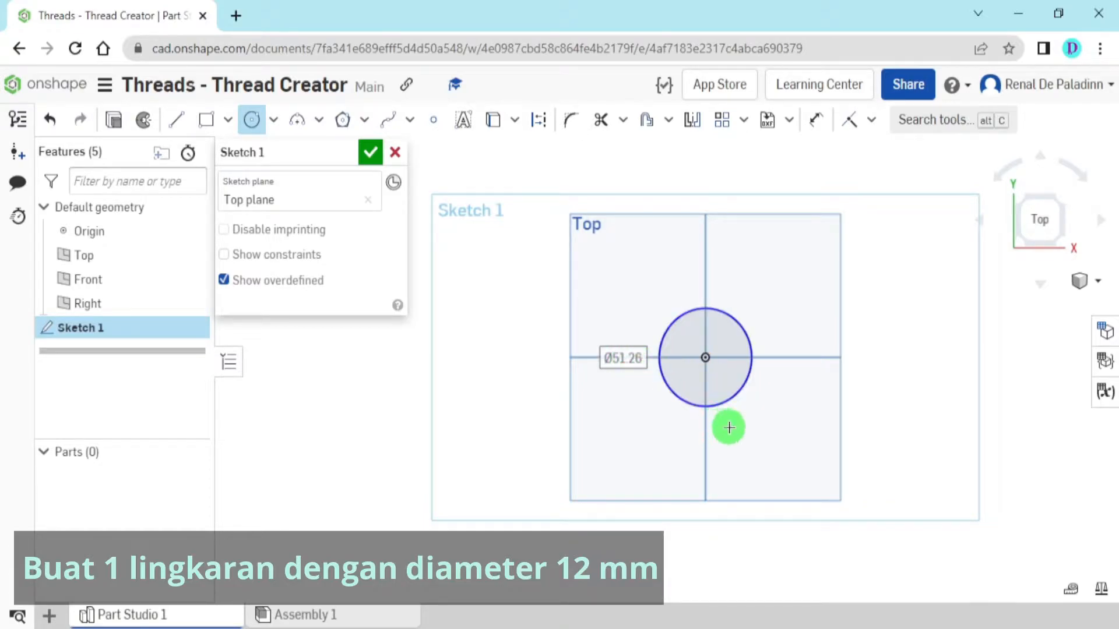
type("12")
key("Return")
scroll(706, 373, "up", 10)
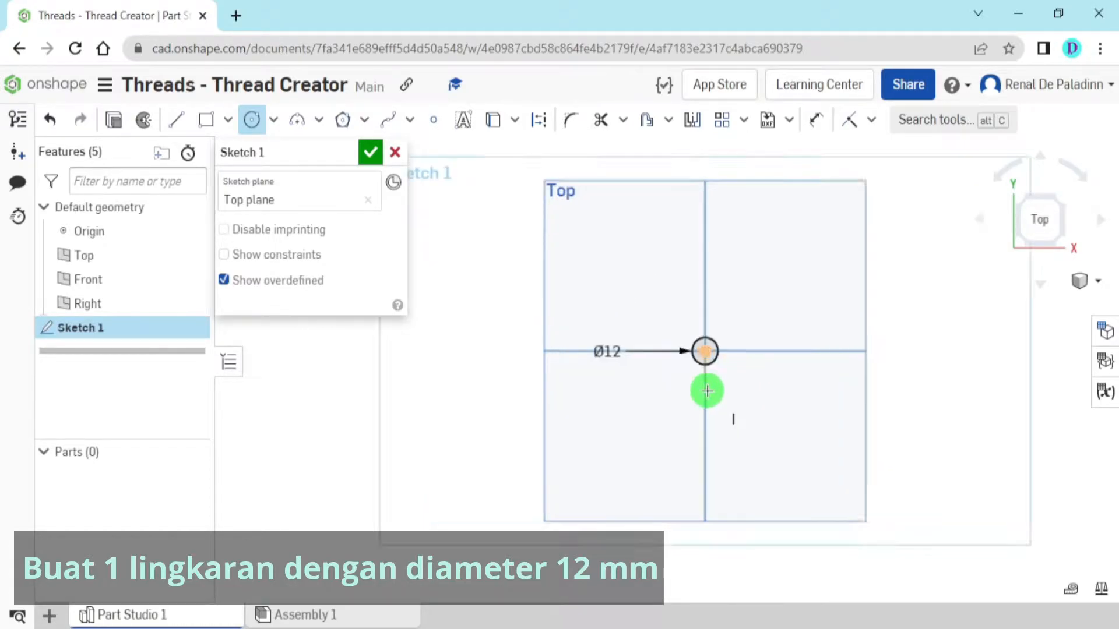
Move the circle's diameter dimension to the upper left of the circle and finish the sketch
middle_click_drag(703, 328, 709, 344)
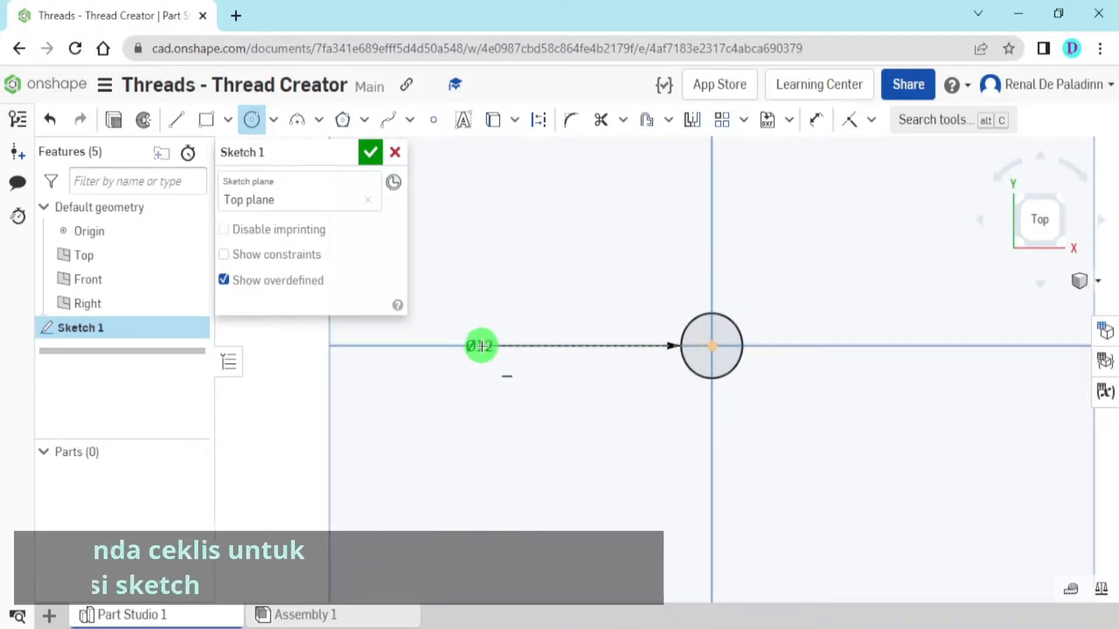
key("Escape")
left_click_drag(490, 346, 580, 287)
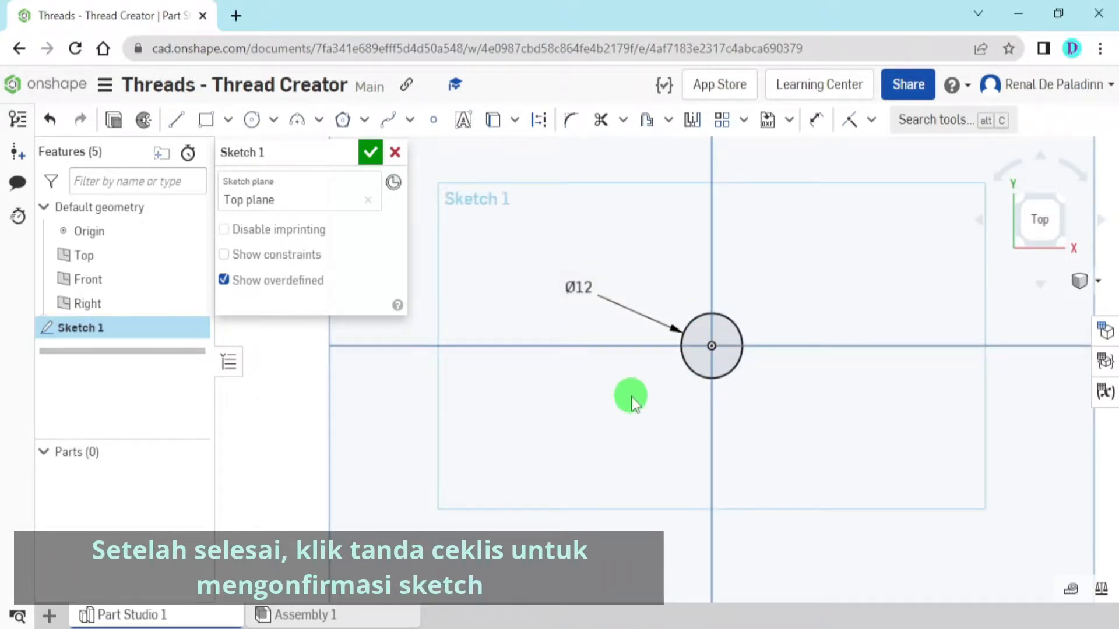
left_click(371, 154)
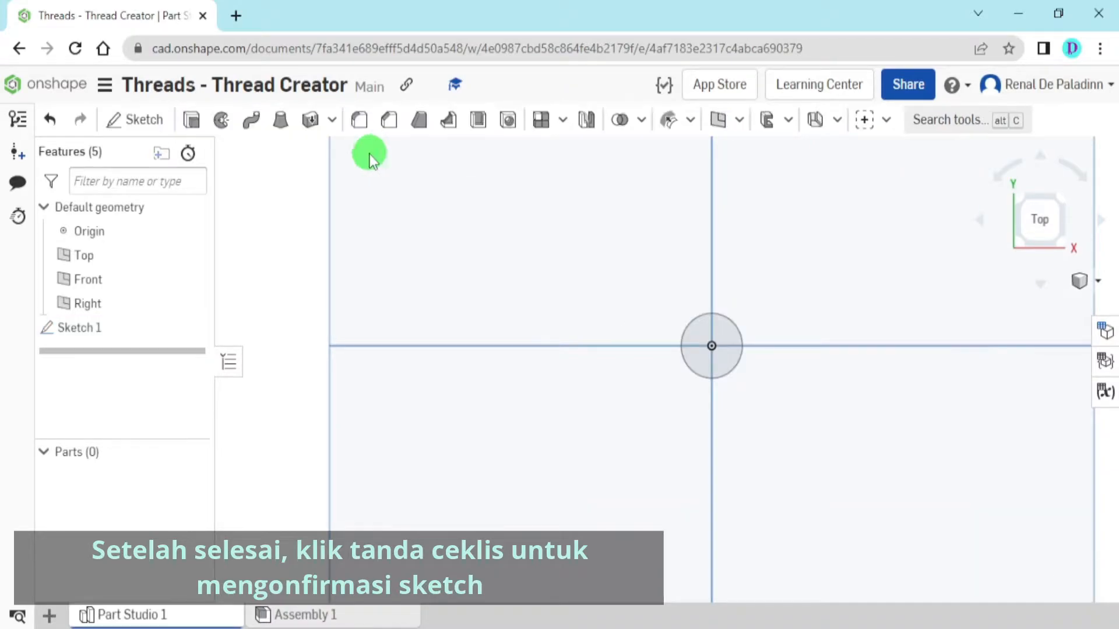
Extrude the circular sketch region as a new solid with a blind depth of 50 mm
left_click(201, 128)
right_click_drag(659, 366, 625, 356)
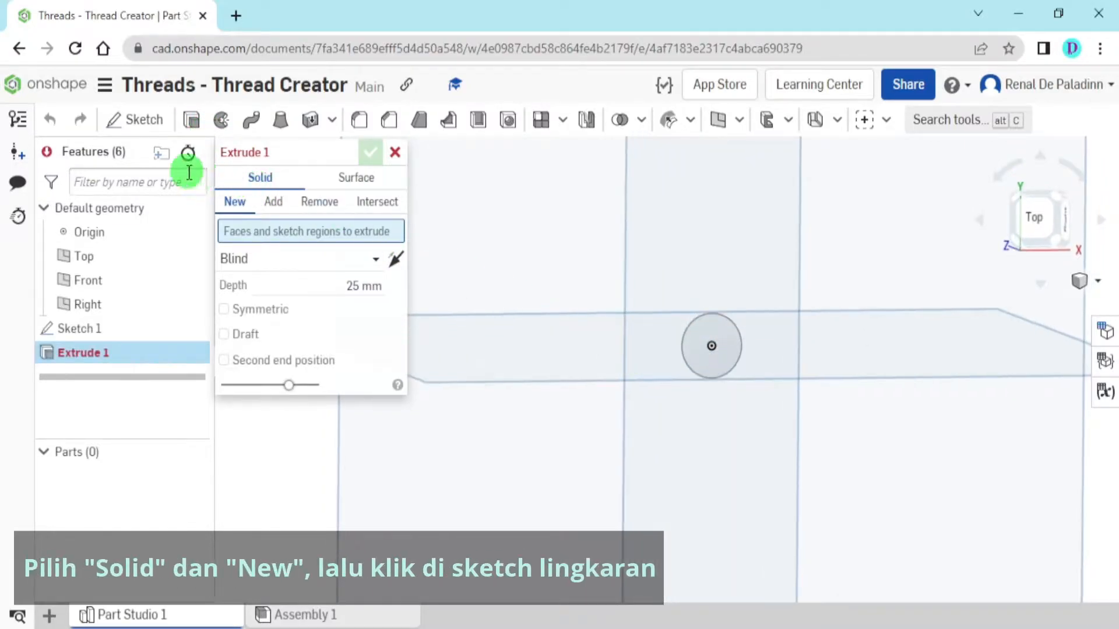
left_click(736, 352)
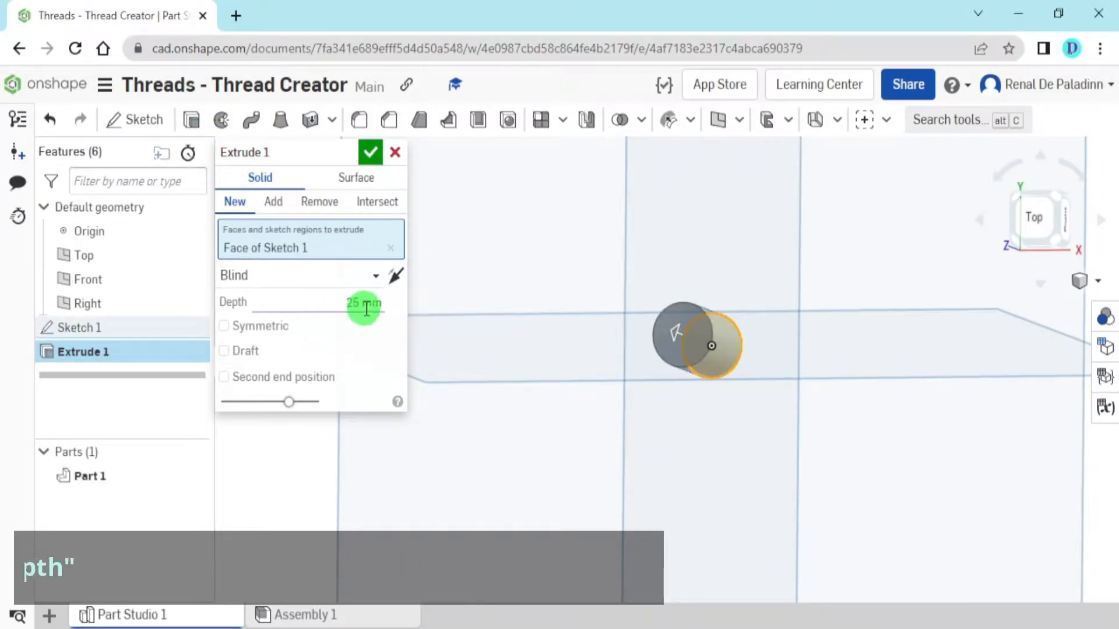
right_click_drag(454, 335, 679, 286)
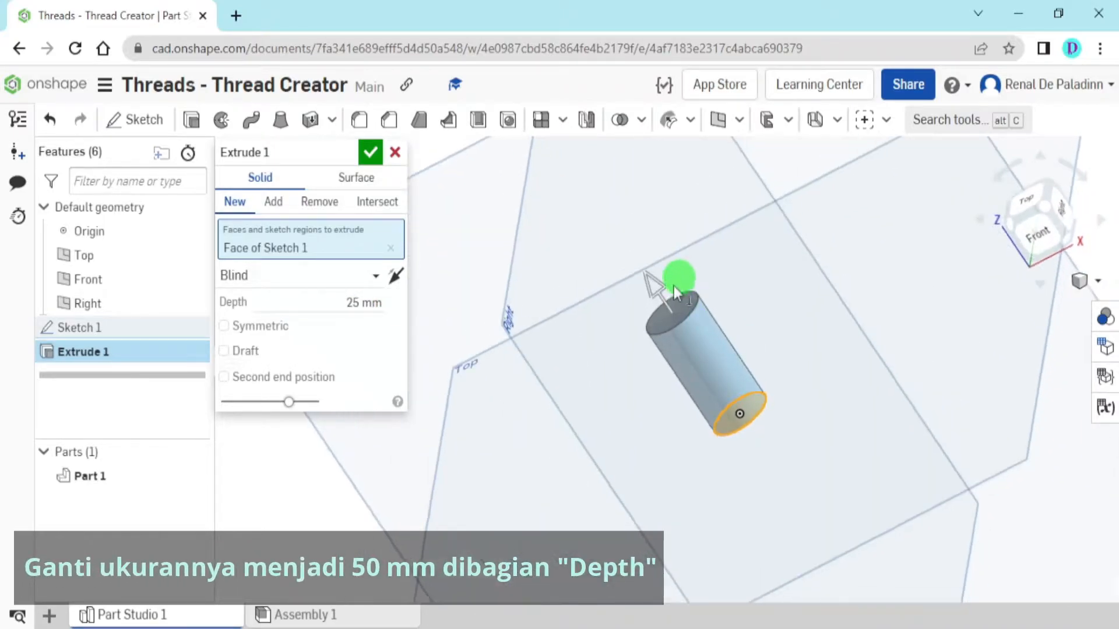
left_click(341, 299)
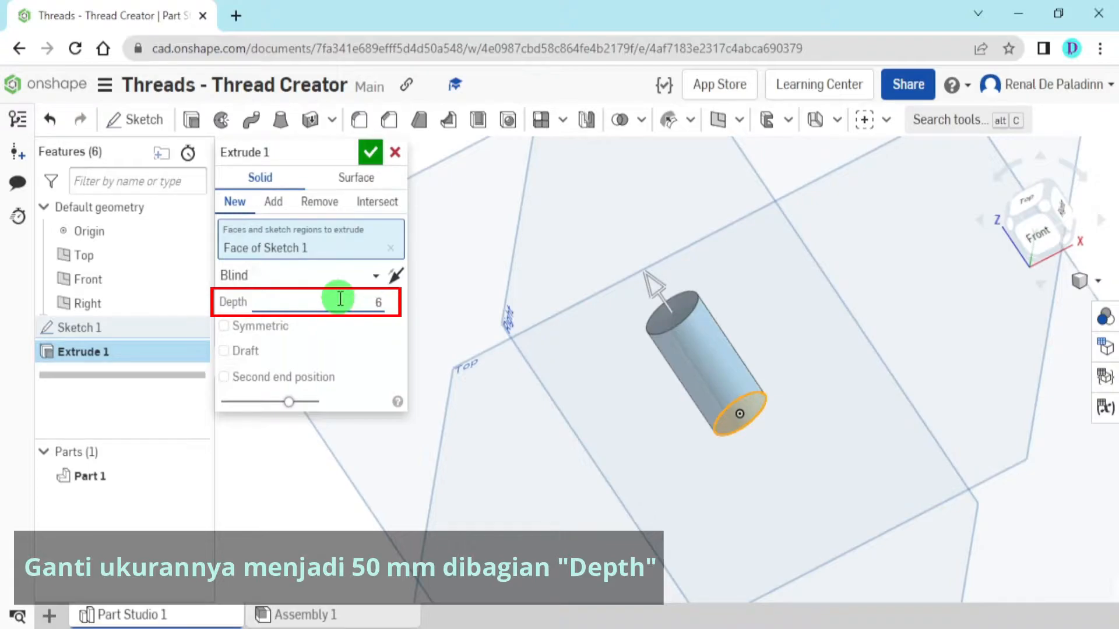
type("50")
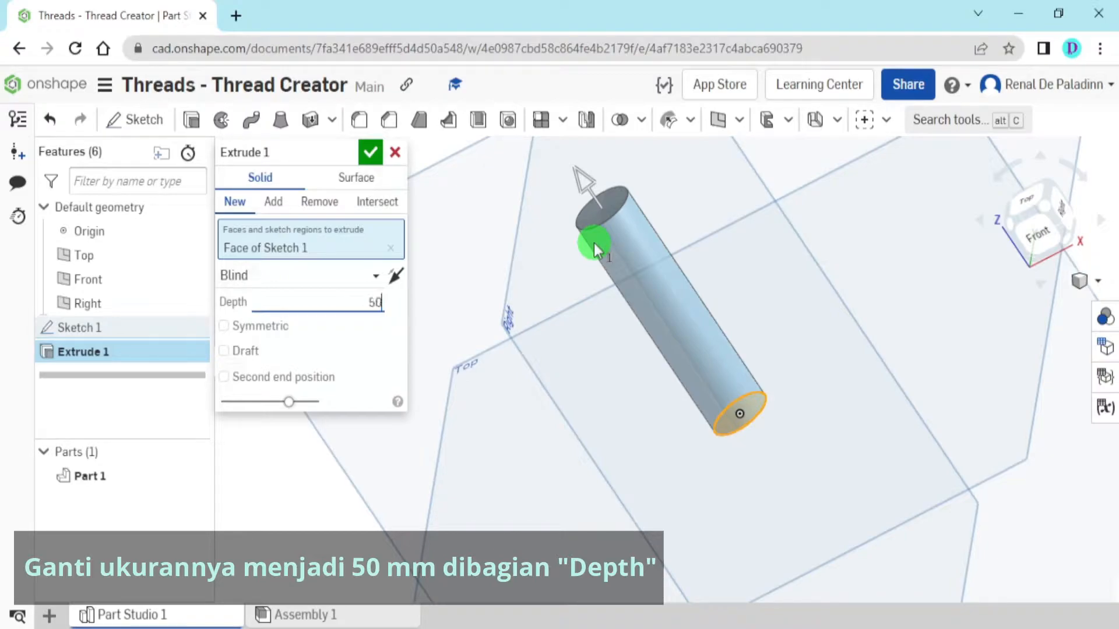
key("Return")
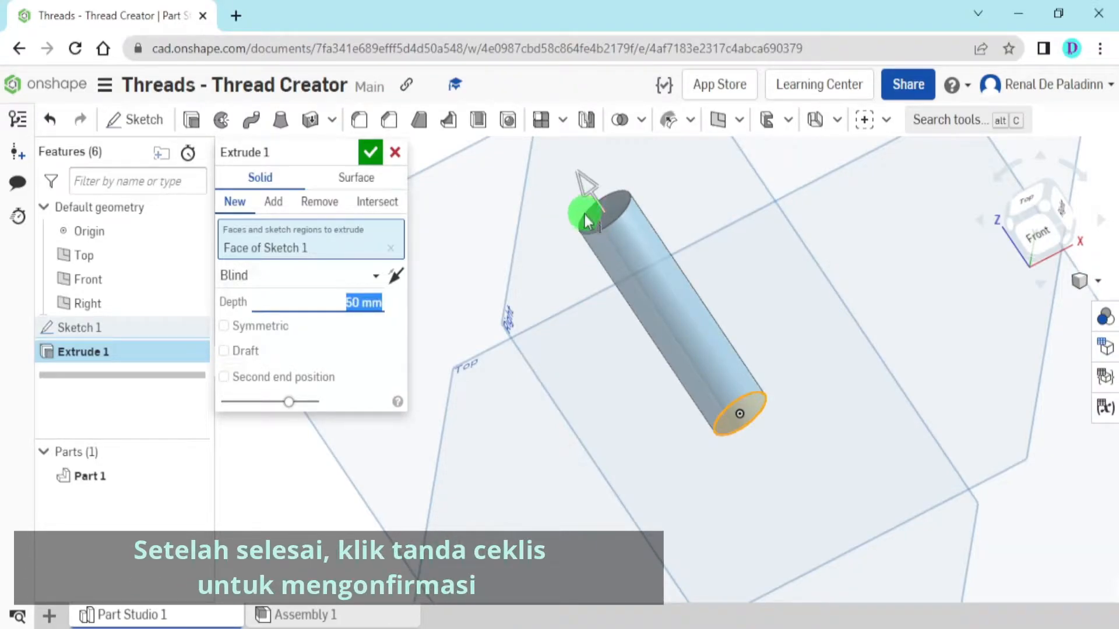
left_click(369, 152)
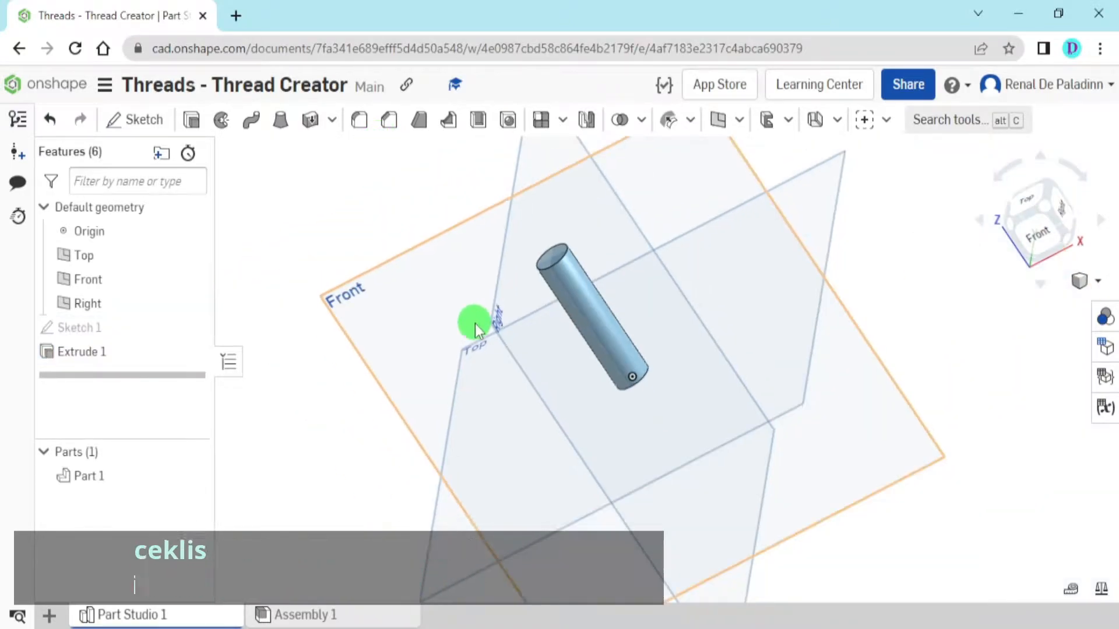
Start a new sketch on the cylinder's top face and orient the view normal to the sketch plane
left_click(1049, 215)
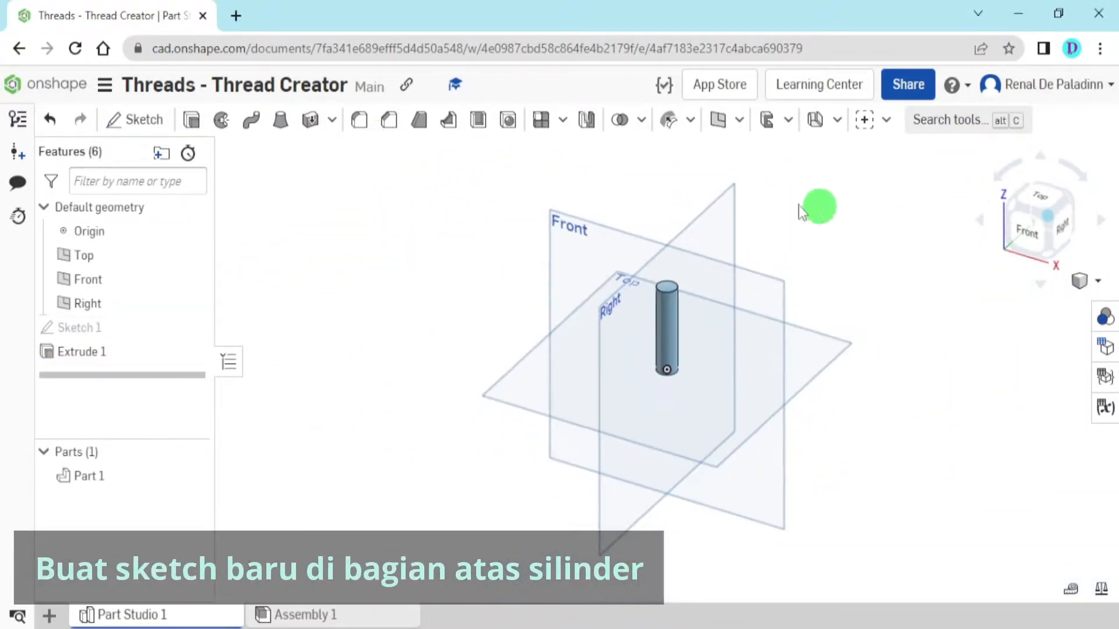
left_click(157, 127)
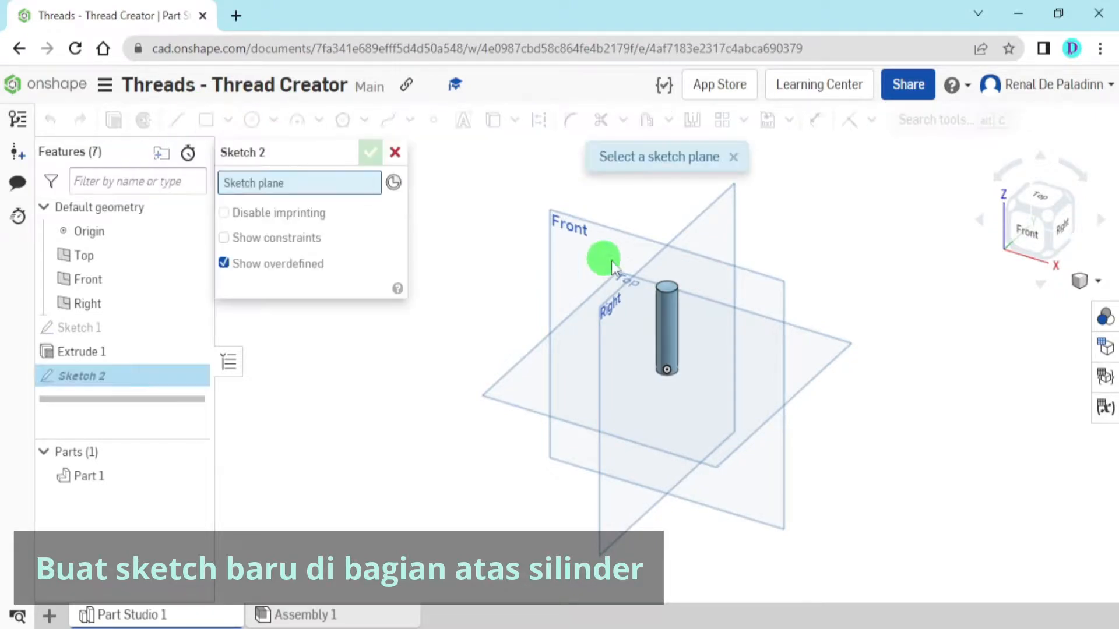
scroll(667, 304, "up", 5)
scroll(707, 306, "up", 3)
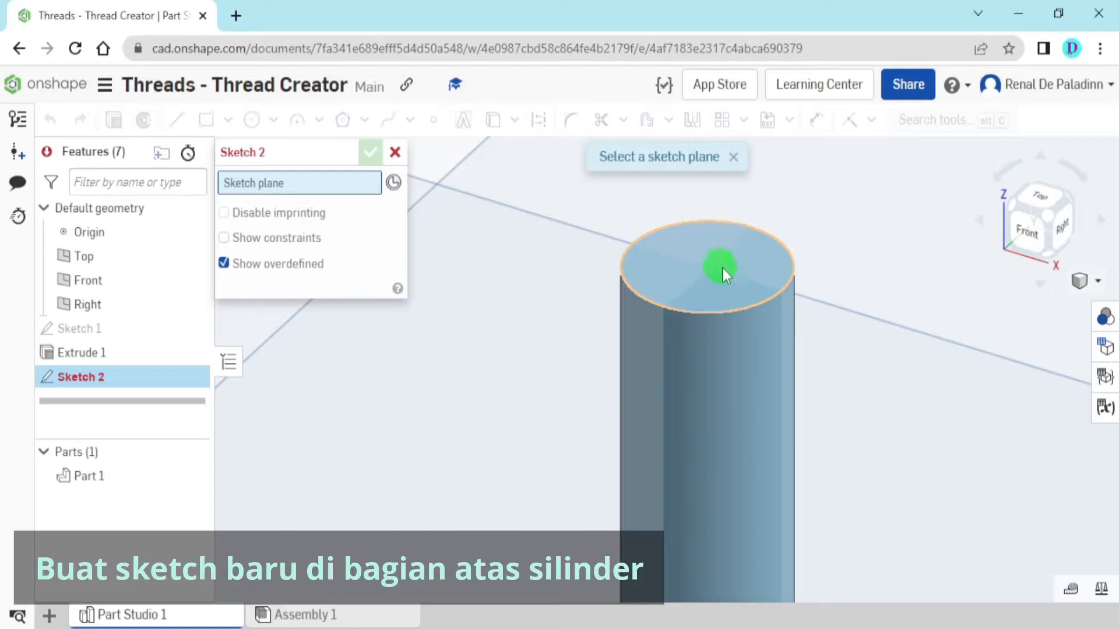
left_click(718, 257)
scroll(719, 375, "down", 6)
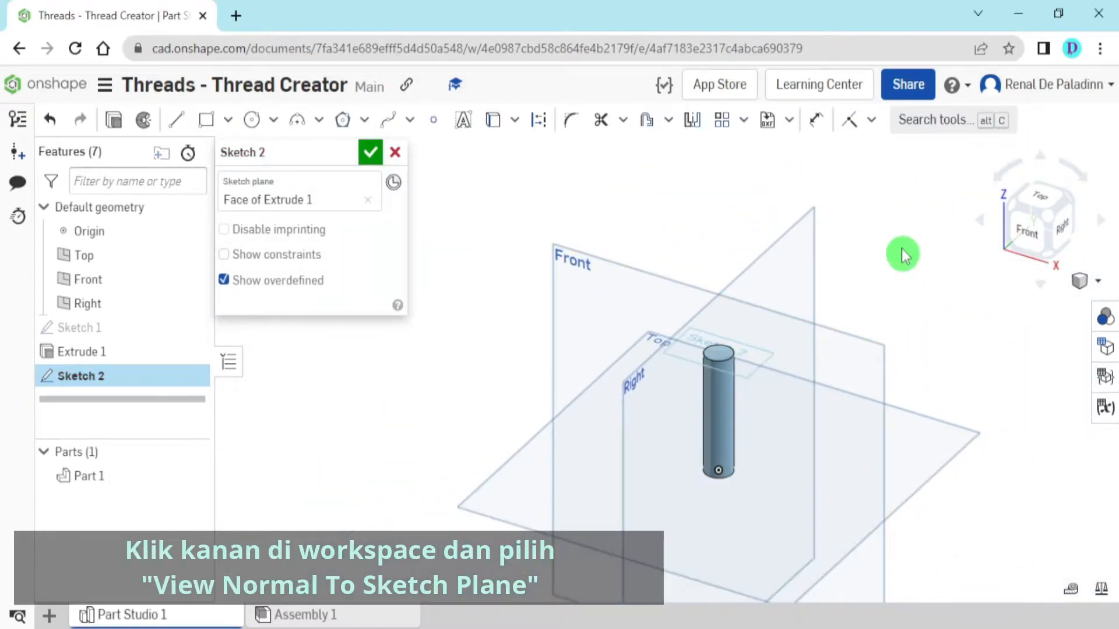
right_click(905, 263)
left_click(964, 376)
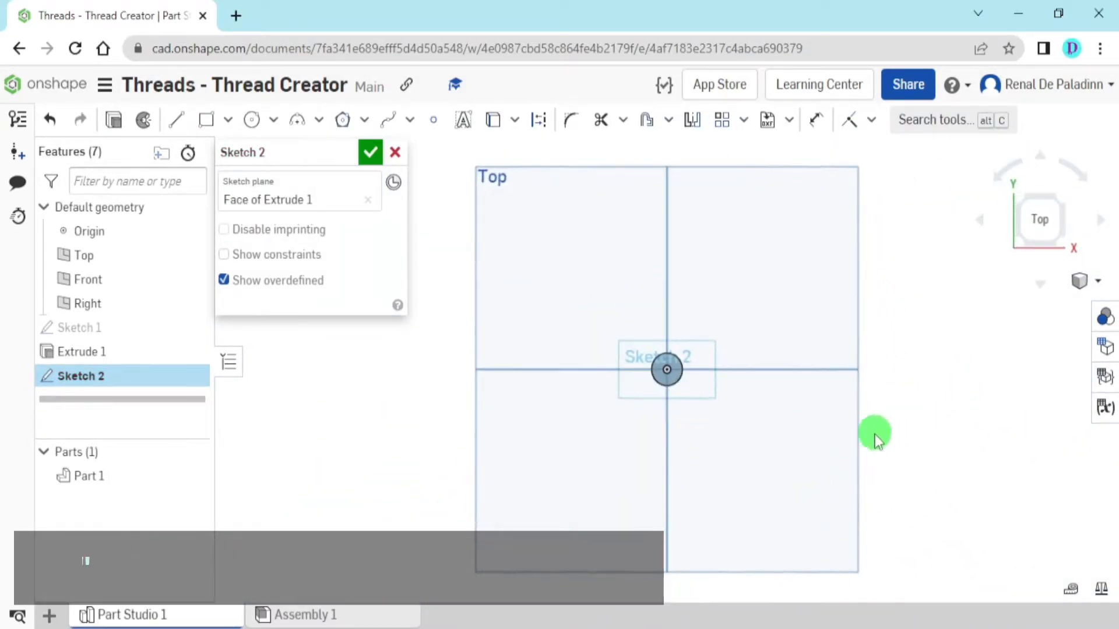
Sketch a six-sided inscribed polygon centered on the origin, slightly larger than the cylinder's circular face
scroll(729, 385, "up", 3)
scroll(754, 389, "down", 3)
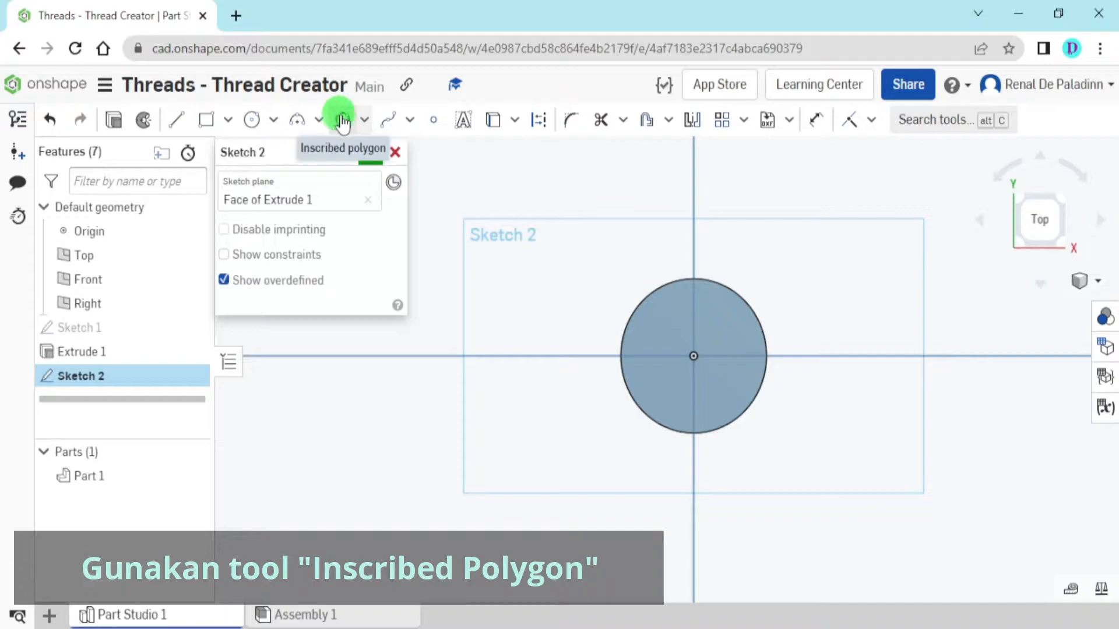
left_click(364, 120)
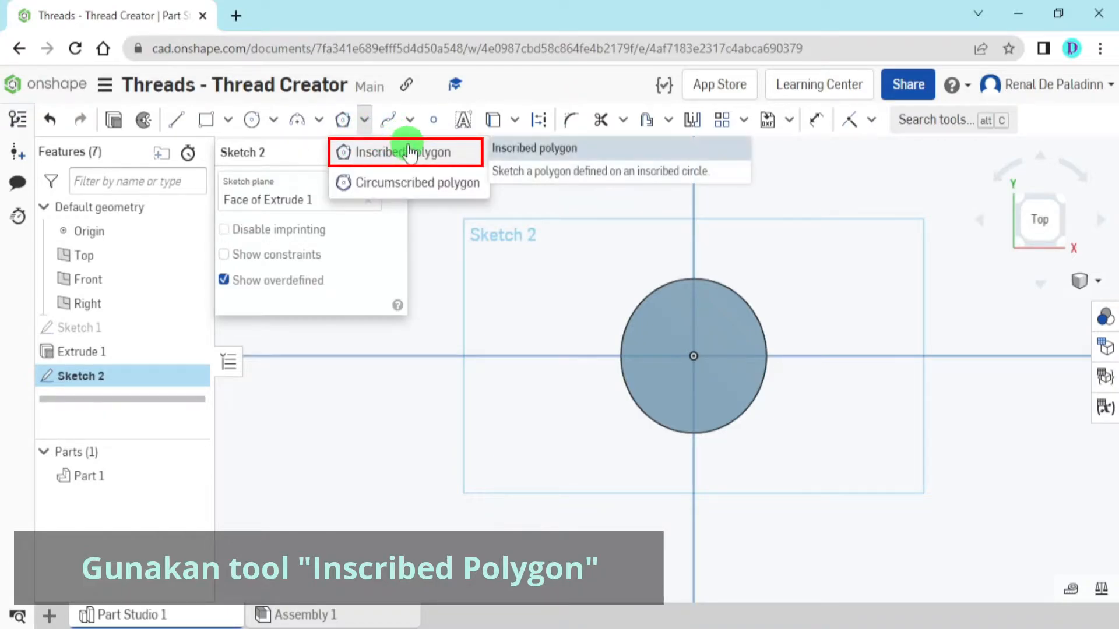
left_click(410, 152)
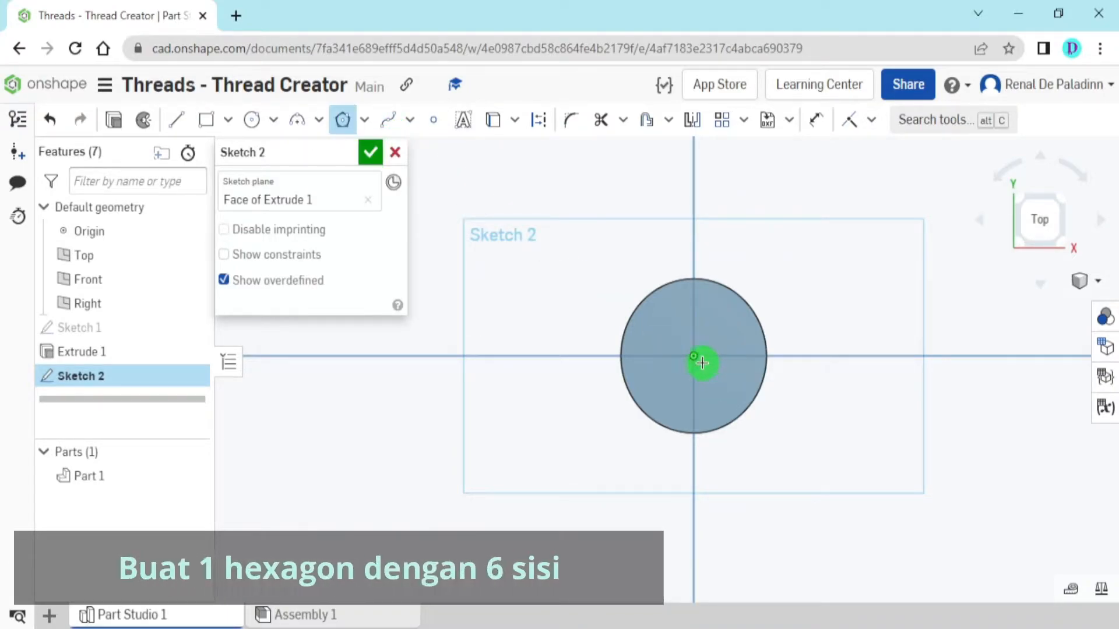
left_click_drag(696, 358, 734, 455)
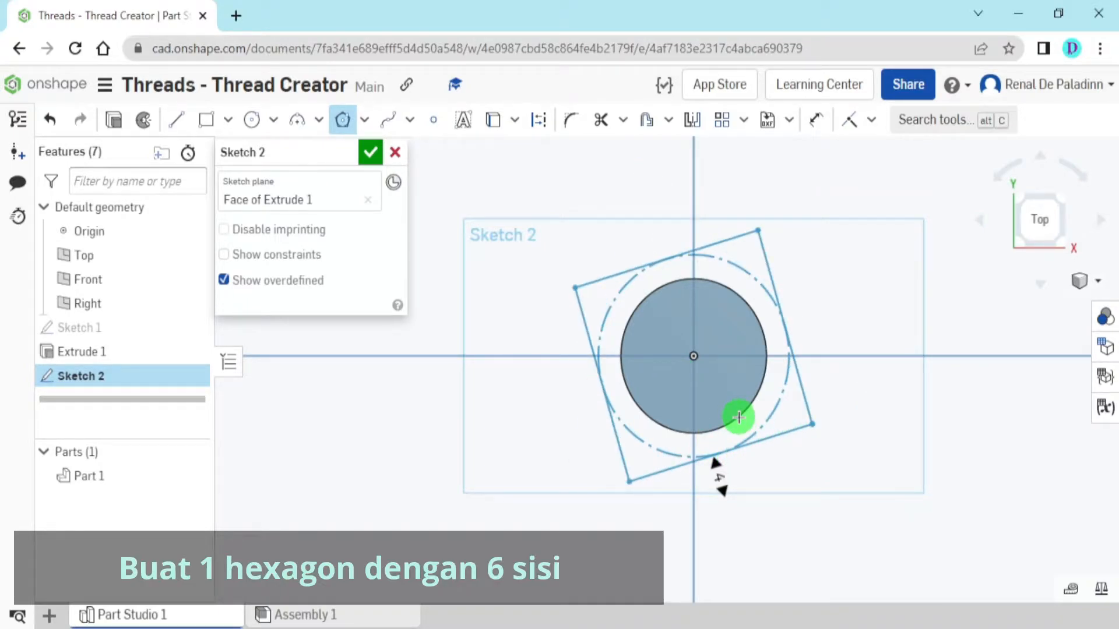
key("6")
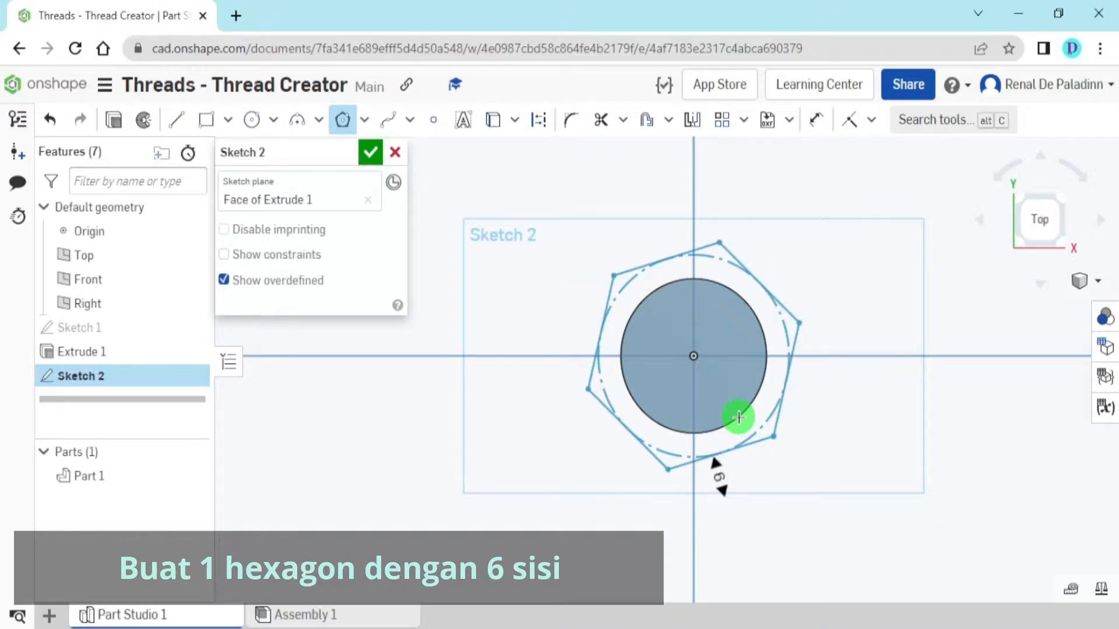
left_click(738, 418)
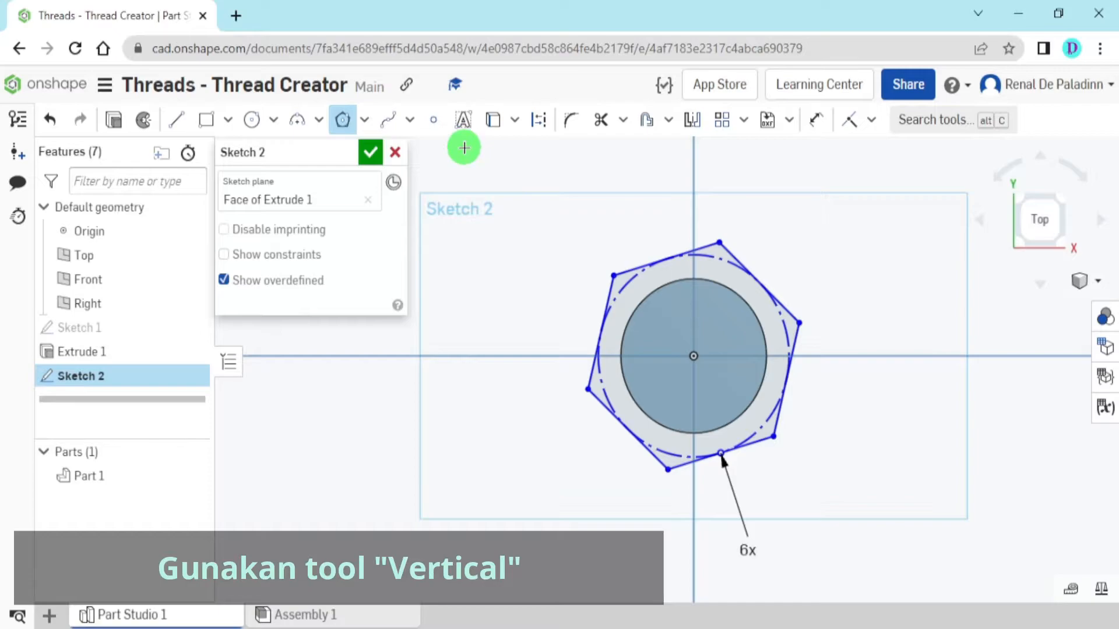
key("Escape")
Apply a vertical constraint between the hexagon's uppermost vertex and the origin
left_click(871, 119)
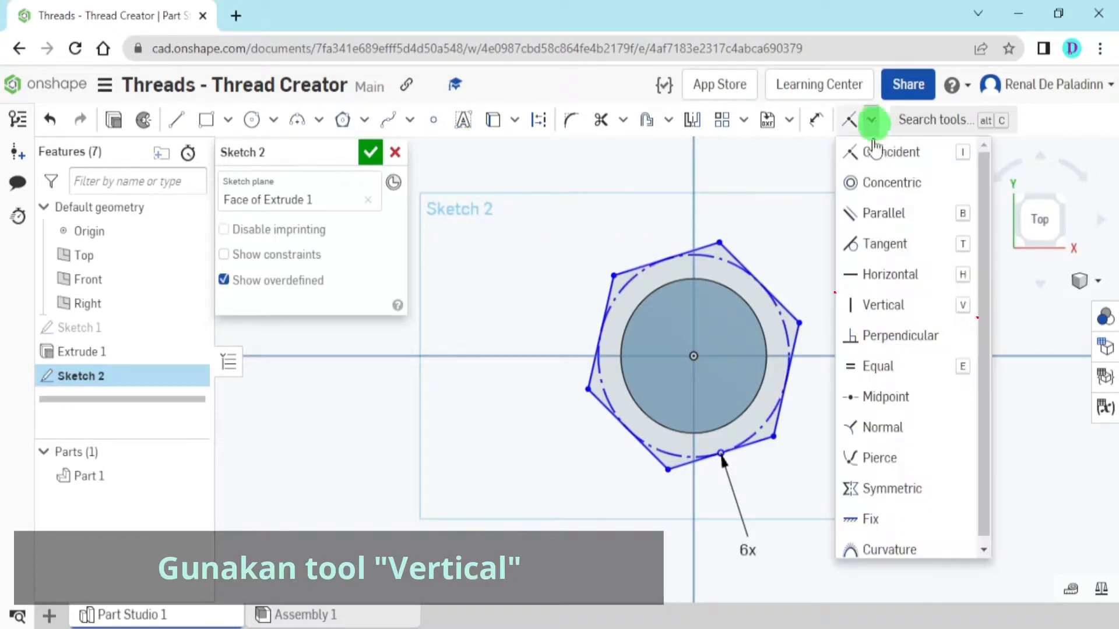
left_click(918, 305)
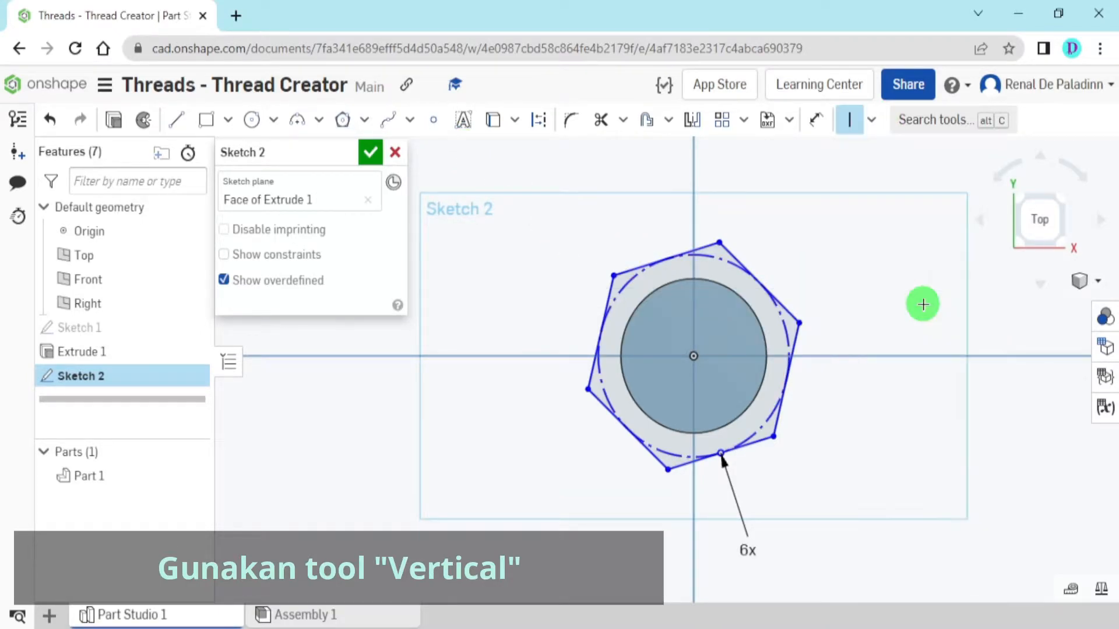
left_click(720, 241)
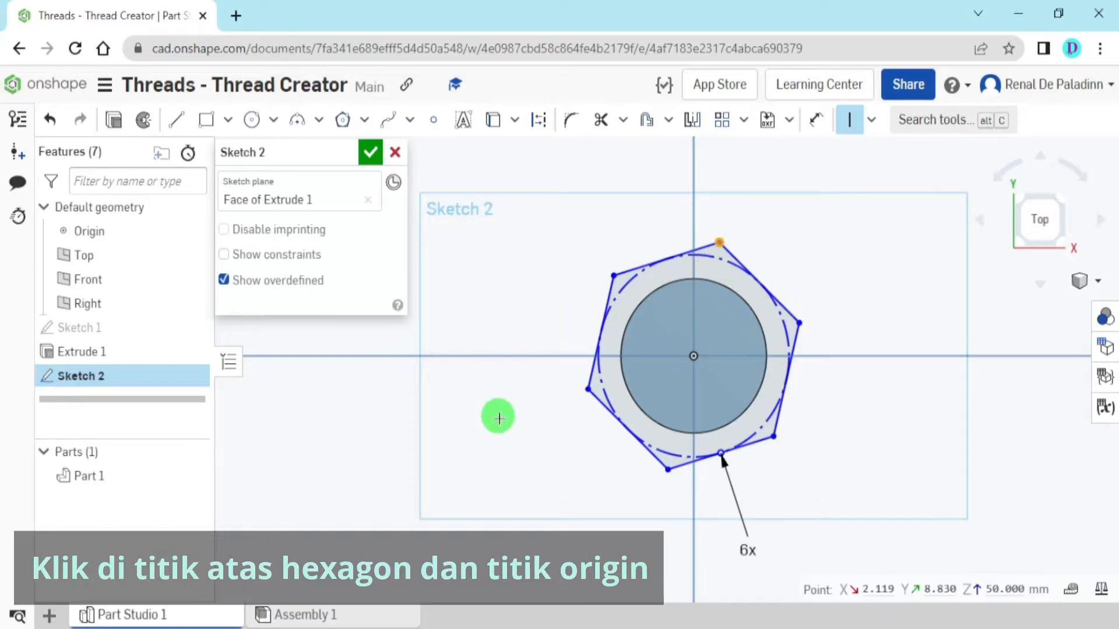
left_click(697, 354)
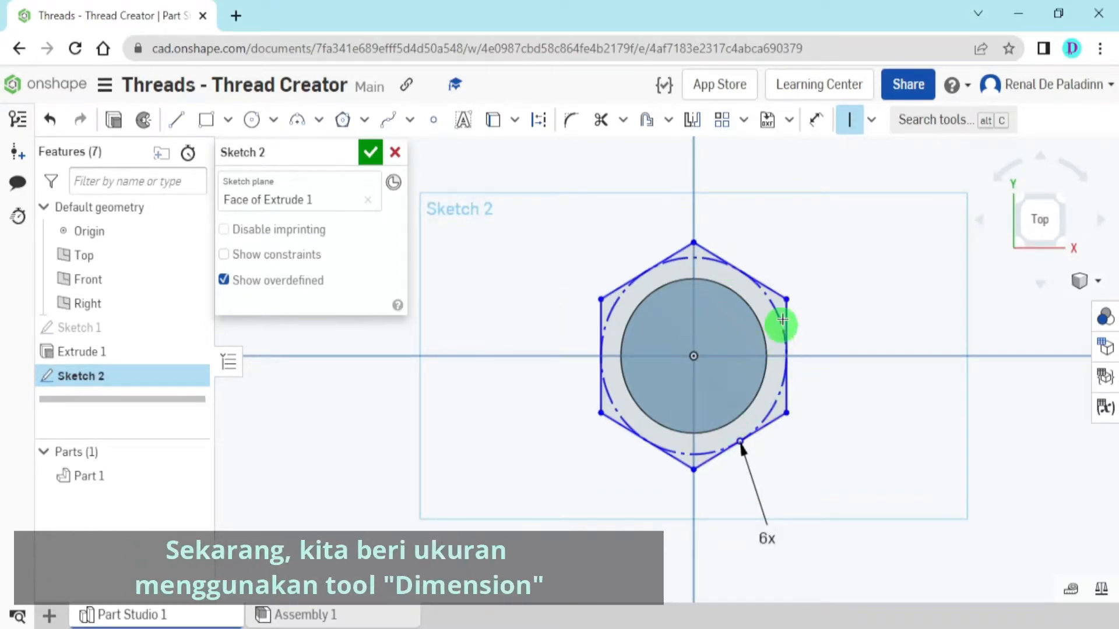
key("Escape")
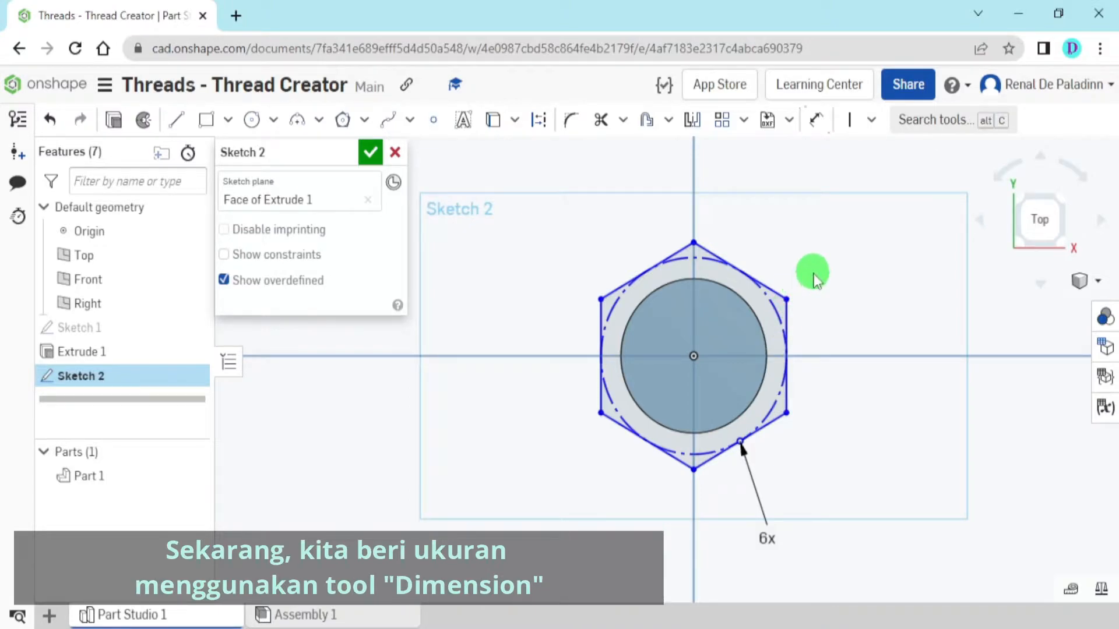
Dimension the distance between the hexagon's two vertical sides as 19 mm and finish the sketch
left_click(818, 123)
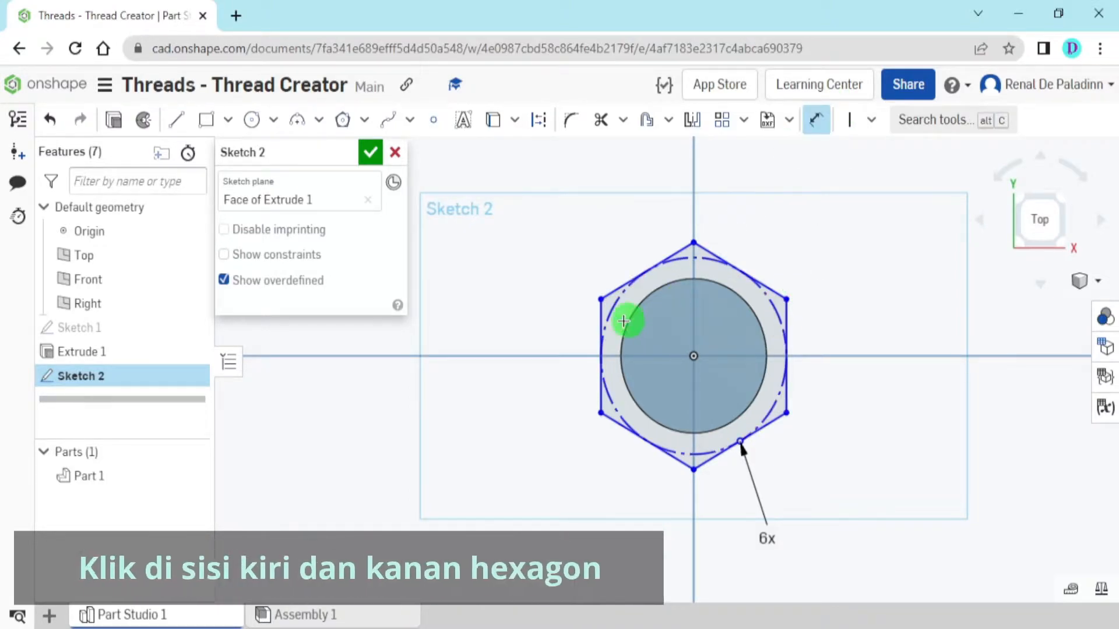
left_click(601, 319)
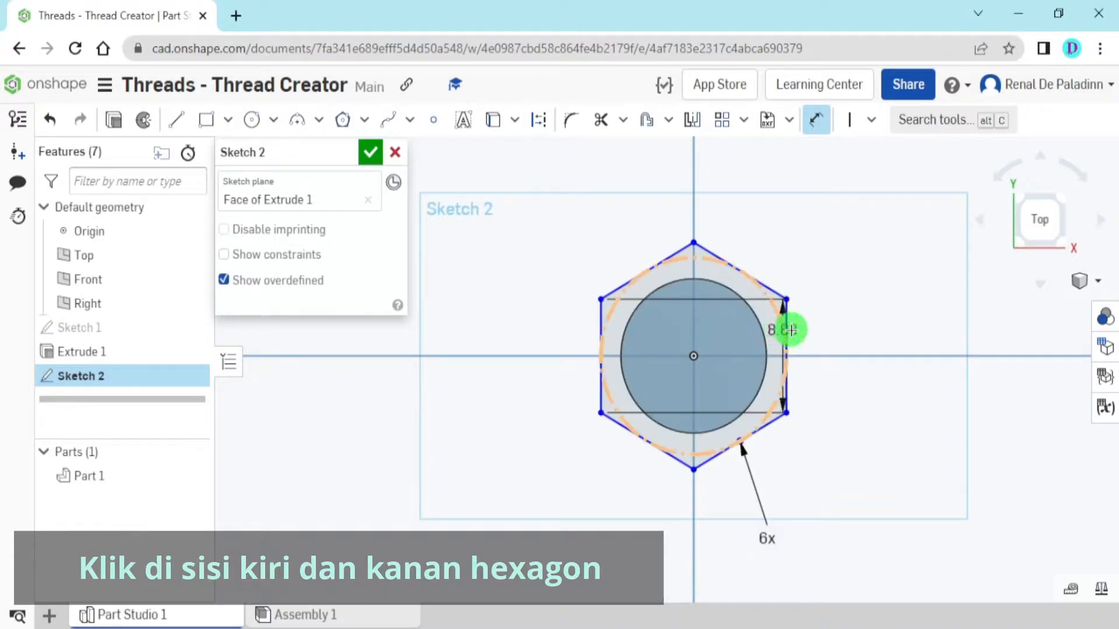
left_click(787, 325)
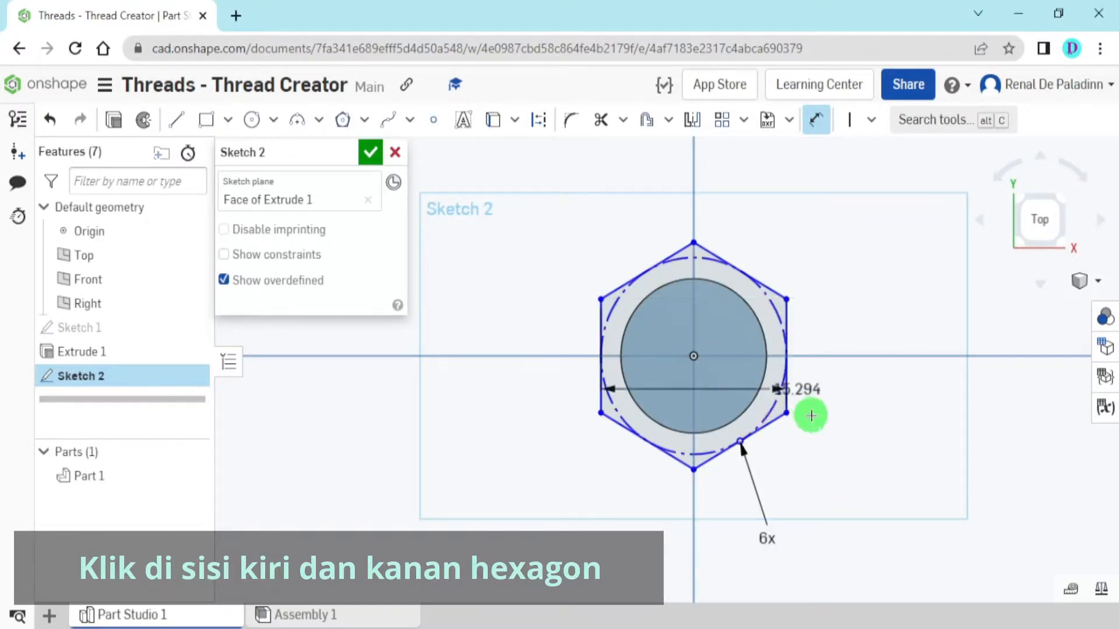
middle_click_drag(806, 412, 806, 299)
left_click(670, 404)
type("19")
key("Return")
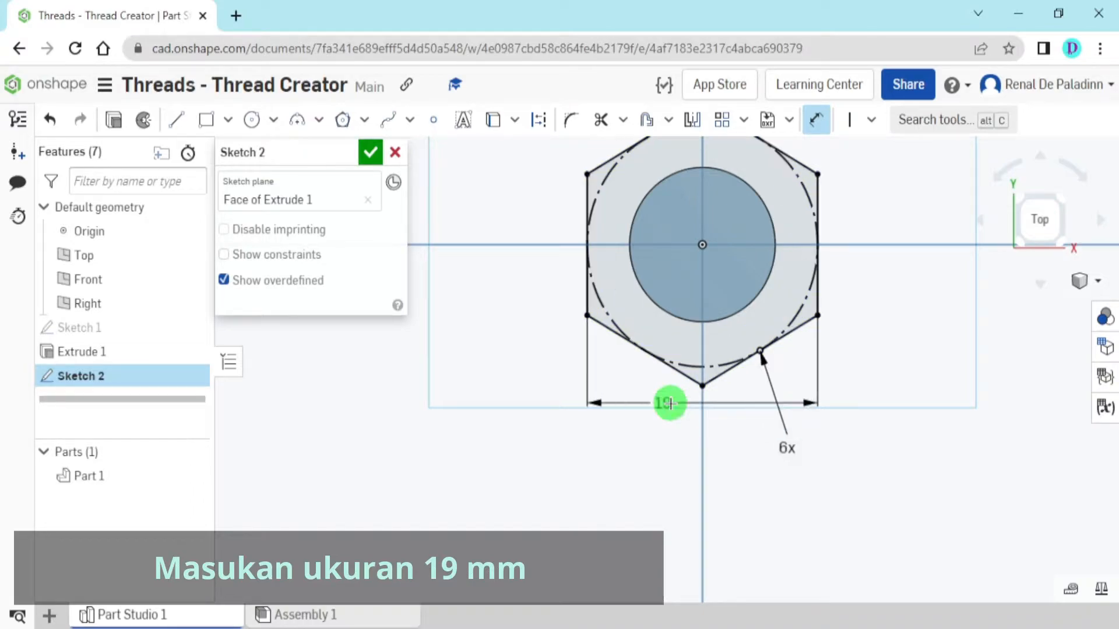
scroll(691, 425, "down", 3)
key("Escape")
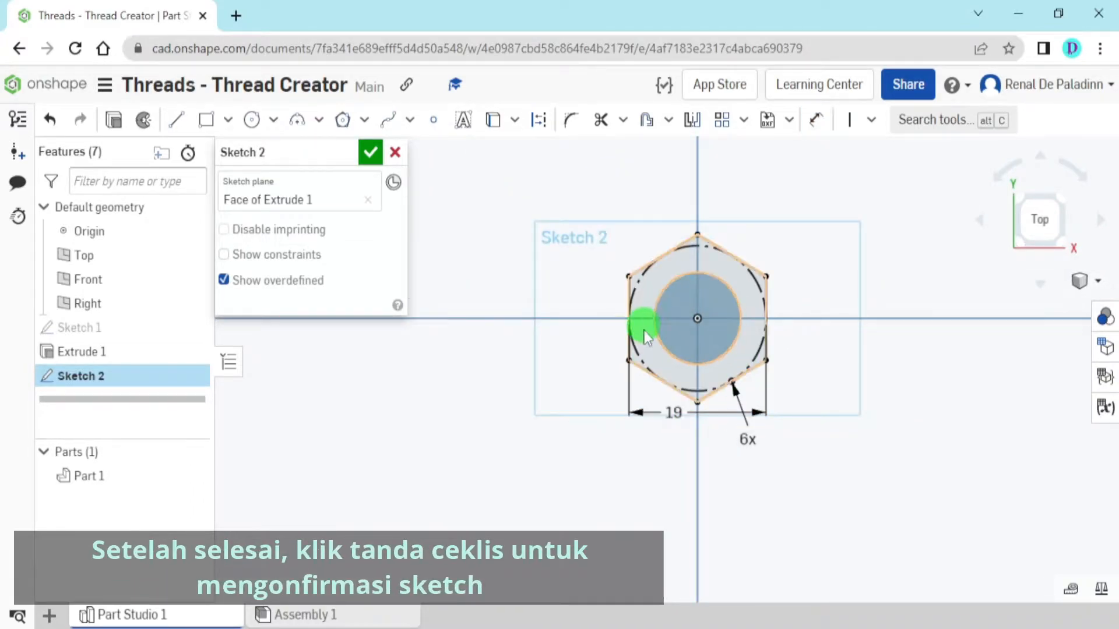
left_click(371, 156)
Extrude both regions of the hexagon sketch as a blind solid 7.5 mm deep, added to the cylinder
right_click_drag(591, 498, 584, 465)
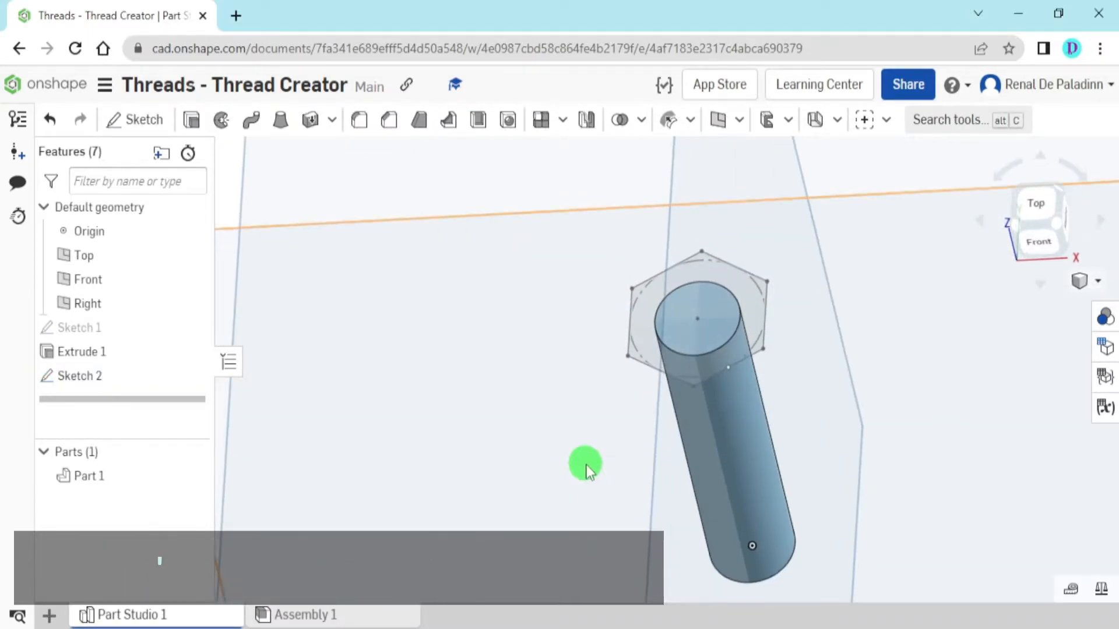
left_click(191, 120)
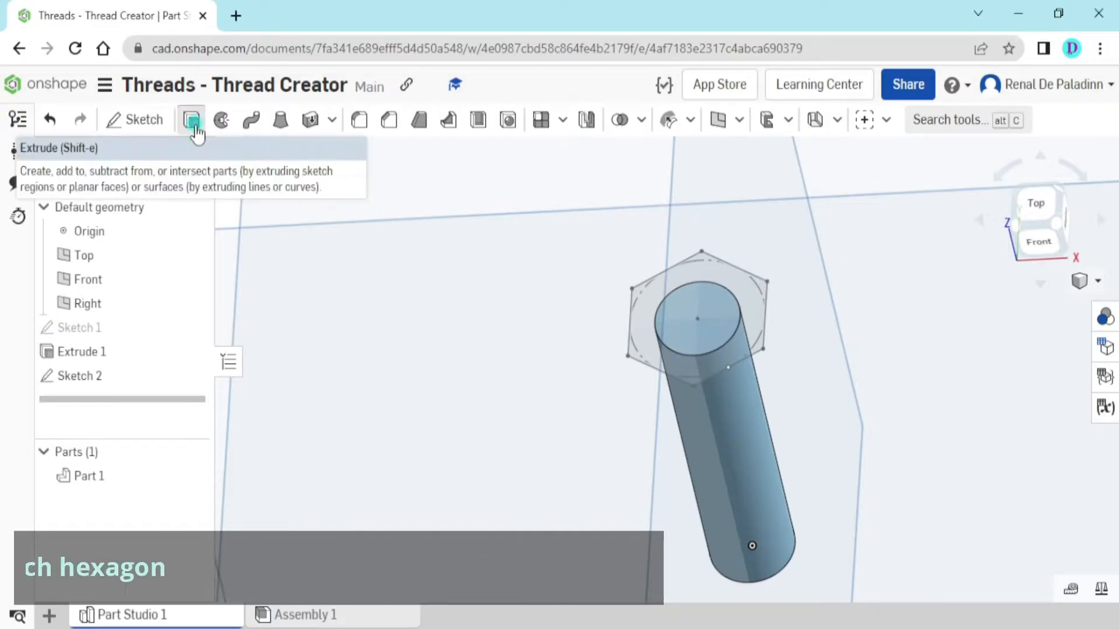
left_click(247, 177)
left_click(252, 202)
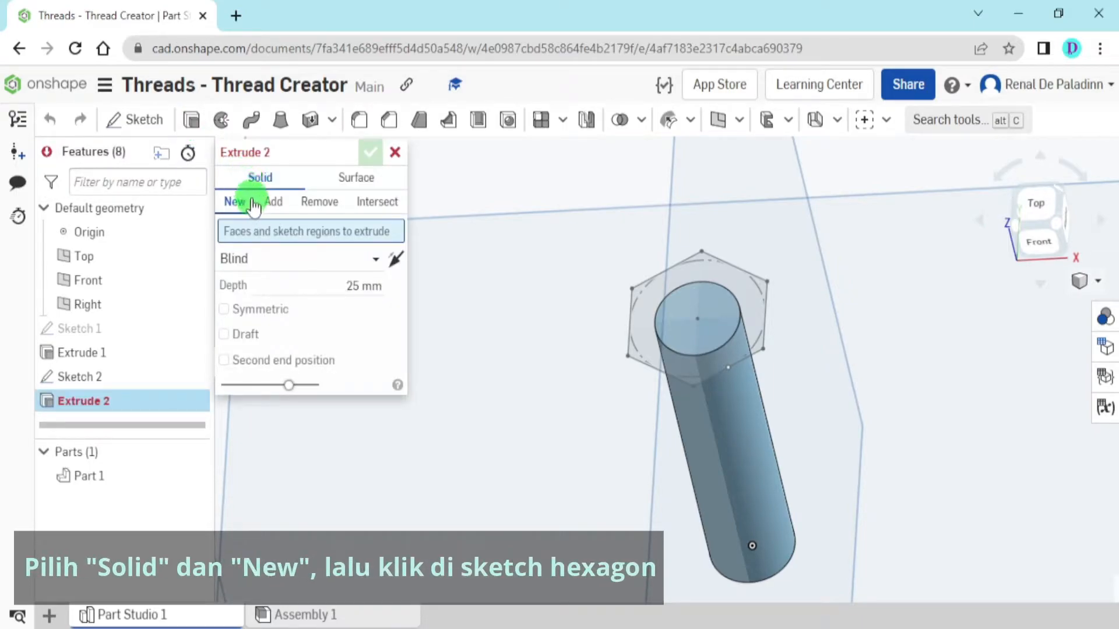
left_click(699, 319)
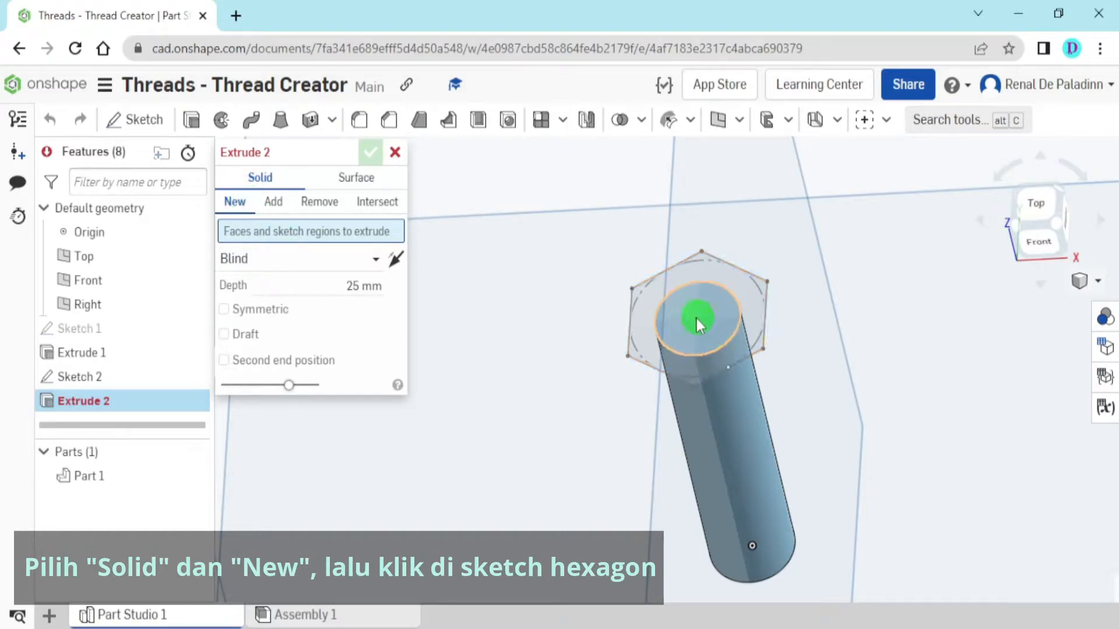
left_click(670, 319)
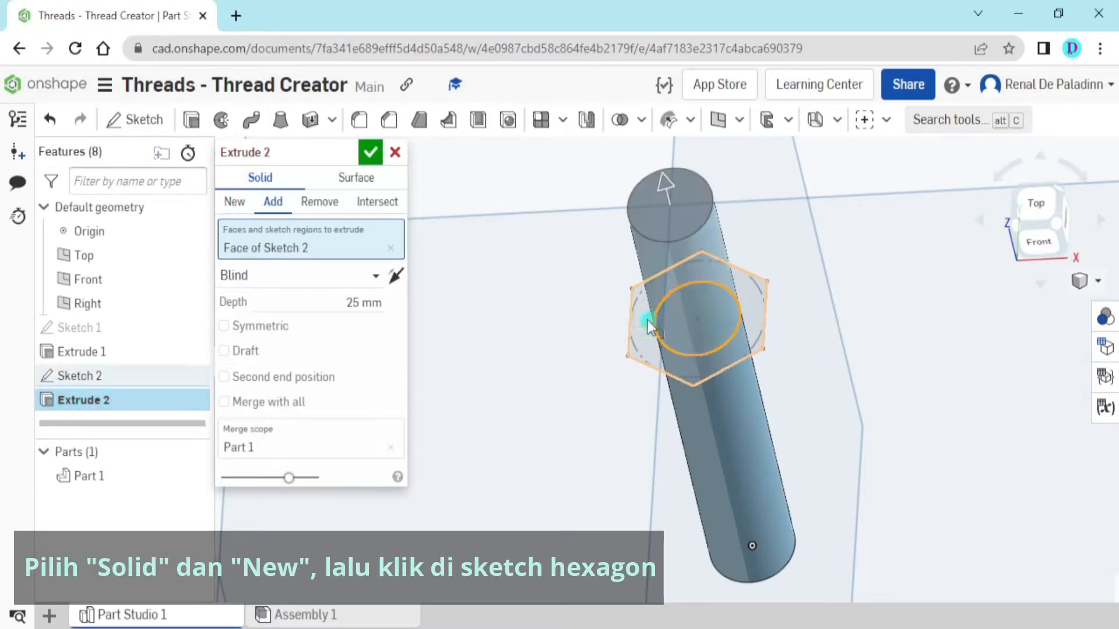
left_click(647, 322)
right_click_drag(551, 370, 521, 356)
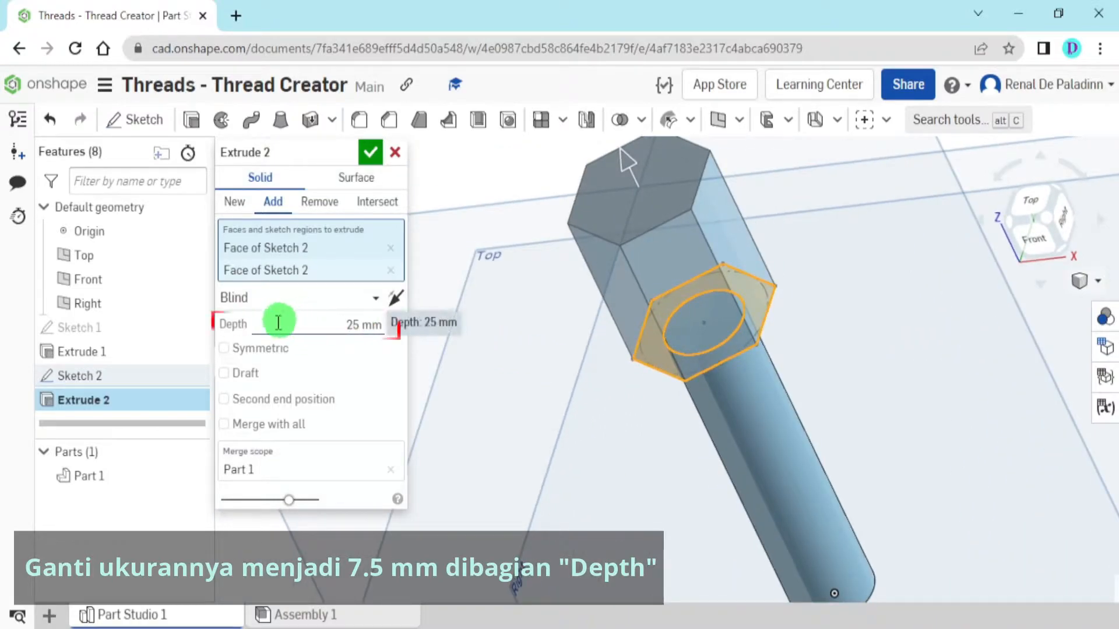
left_click(321, 315)
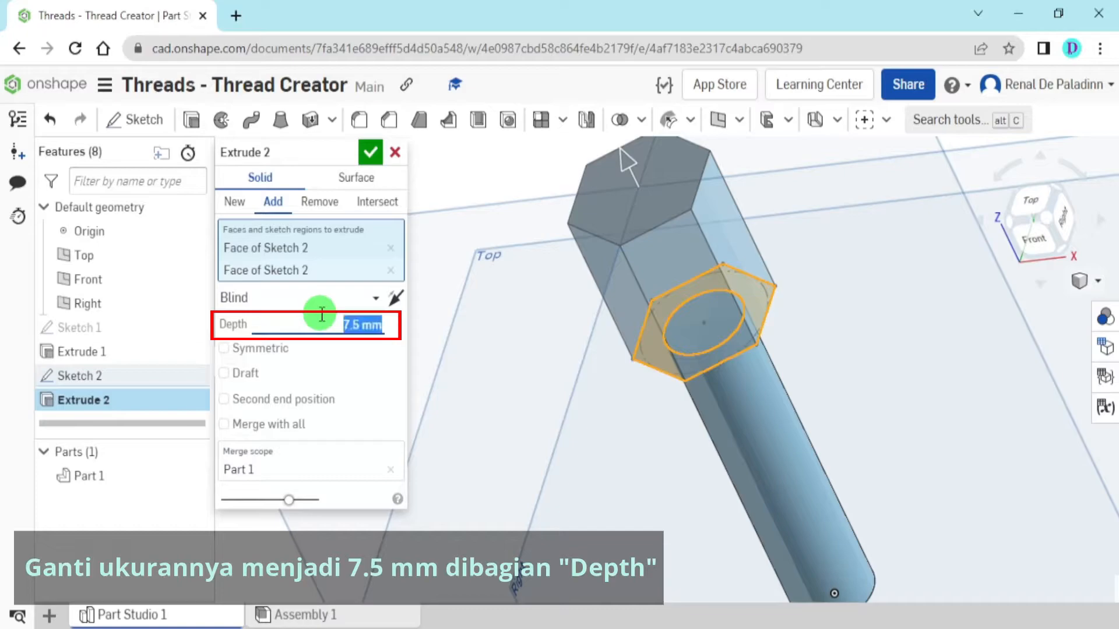
right_click_drag(721, 334, 654, 292)
left_click(371, 154)
Start a new sketch on the top face of the hexagonal head and orient the view normal to the sketch plane
scroll(624, 367, "down", 5)
right_click_drag(624, 368, 645, 410)
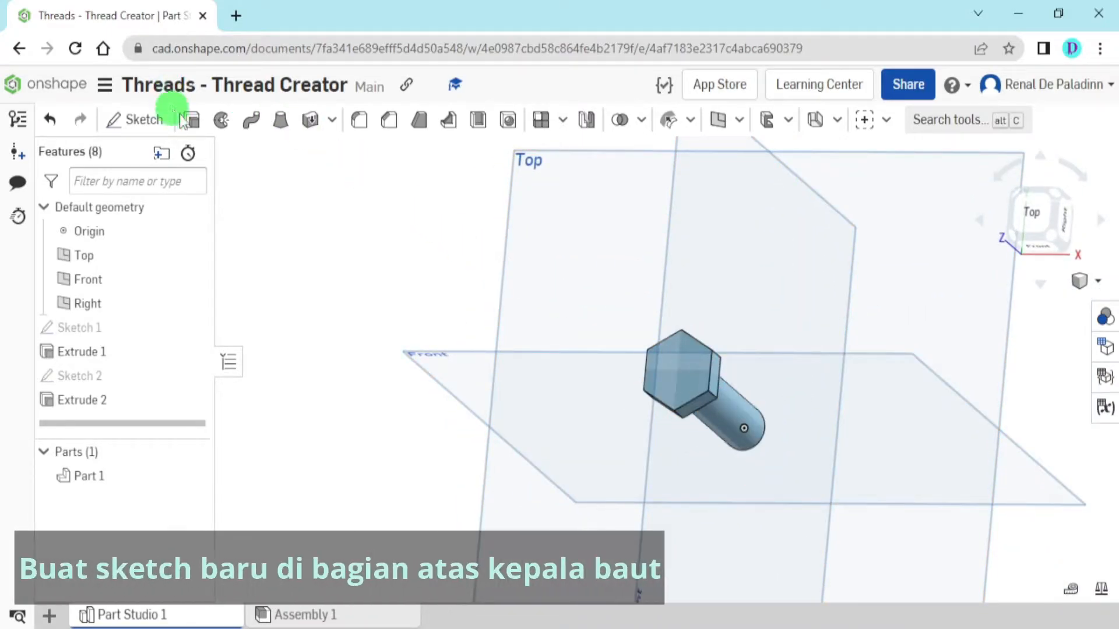
left_click(1060, 240)
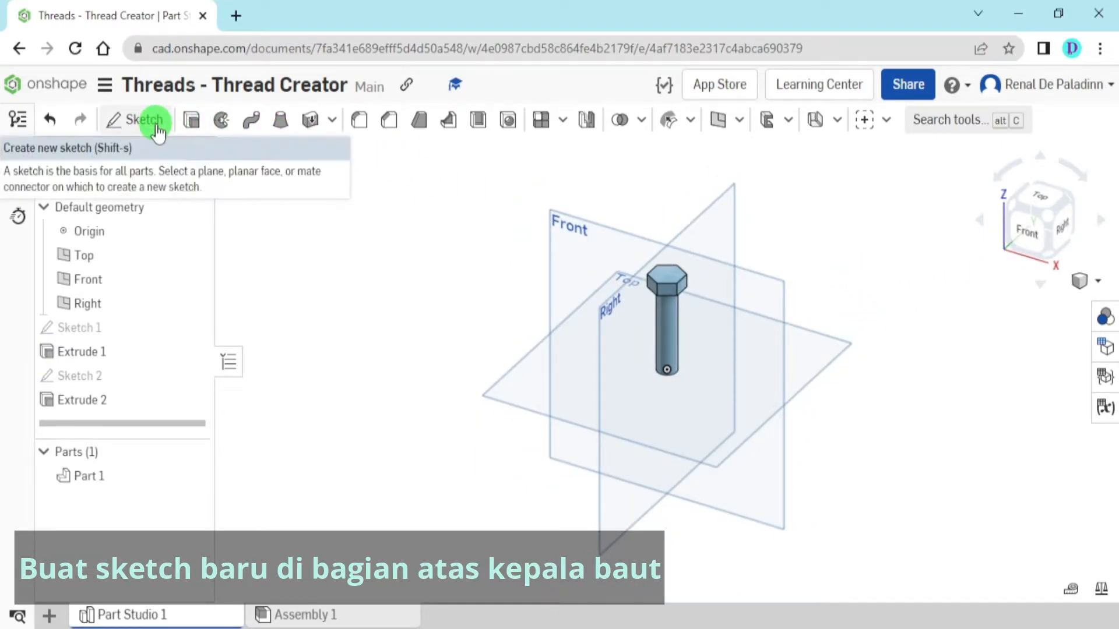
left_click(157, 130)
scroll(676, 280, "up", 5)
scroll(669, 256, "up", 8)
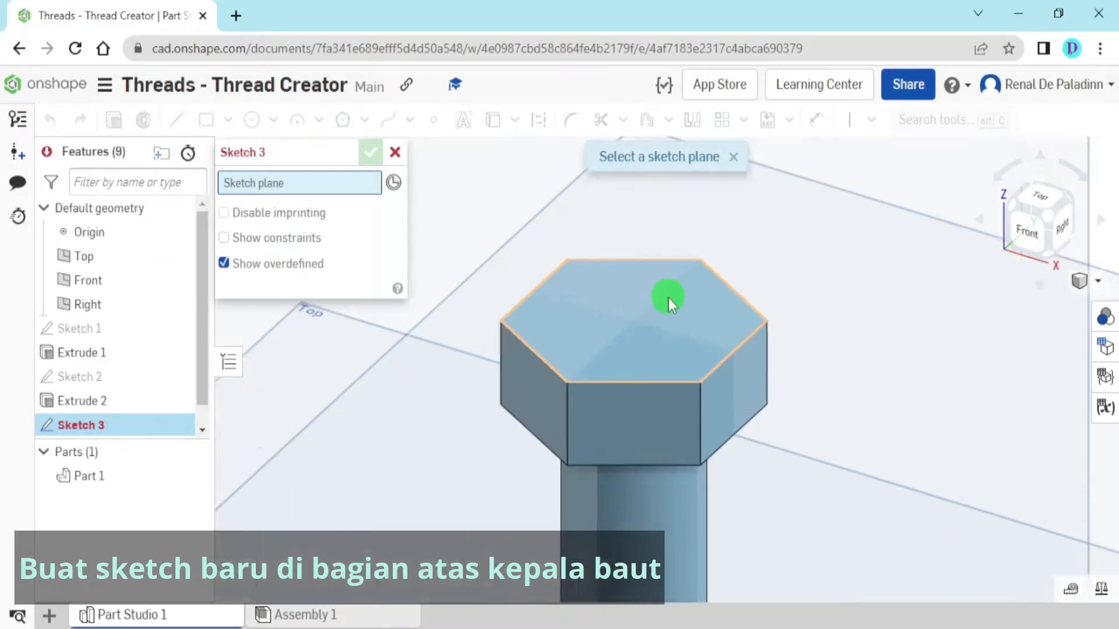
left_click(642, 351)
scroll(642, 352, "down", 10)
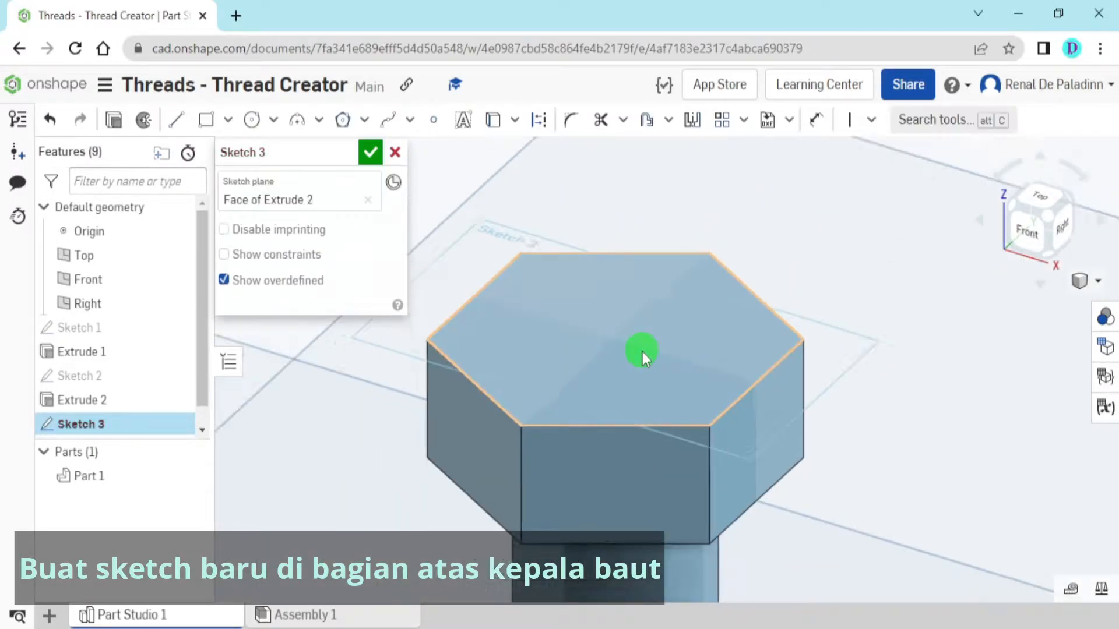
right_click(780, 261)
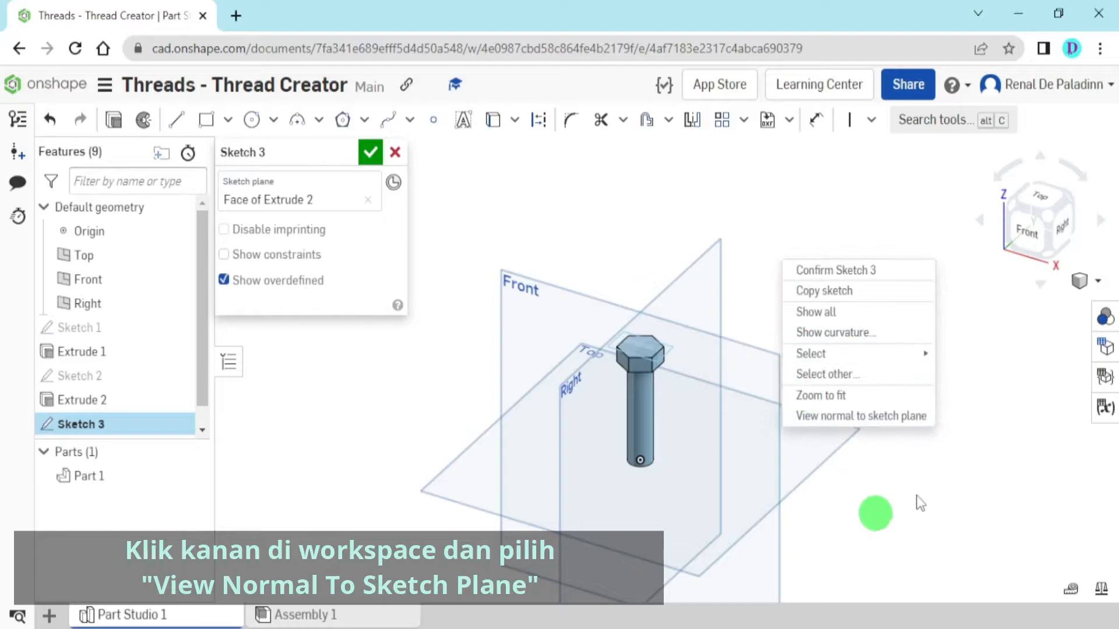
left_click(912, 425)
scroll(687, 367, "up", 7)
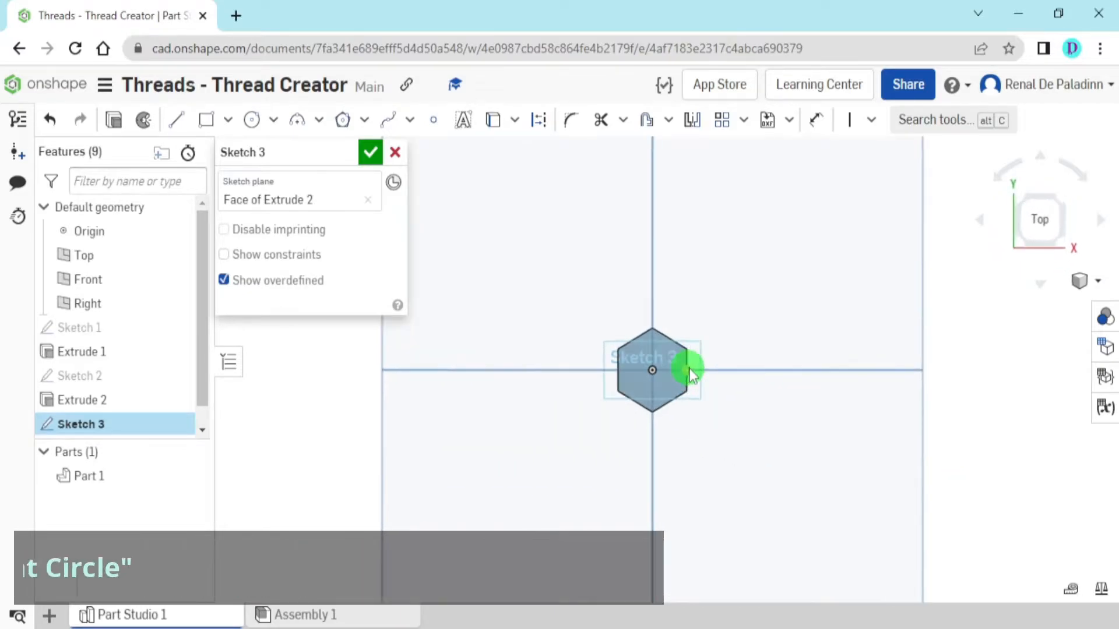
Sketch two circles centered on the origin, one about 60 mm in diameter around the head and one about 16 mm inside it
mouse_move(694, 362)
middle_mouse_down()
mouse_move(830, 334)
mouse_move(796, 322)
middle_mouse_up()
left_click(254, 122)
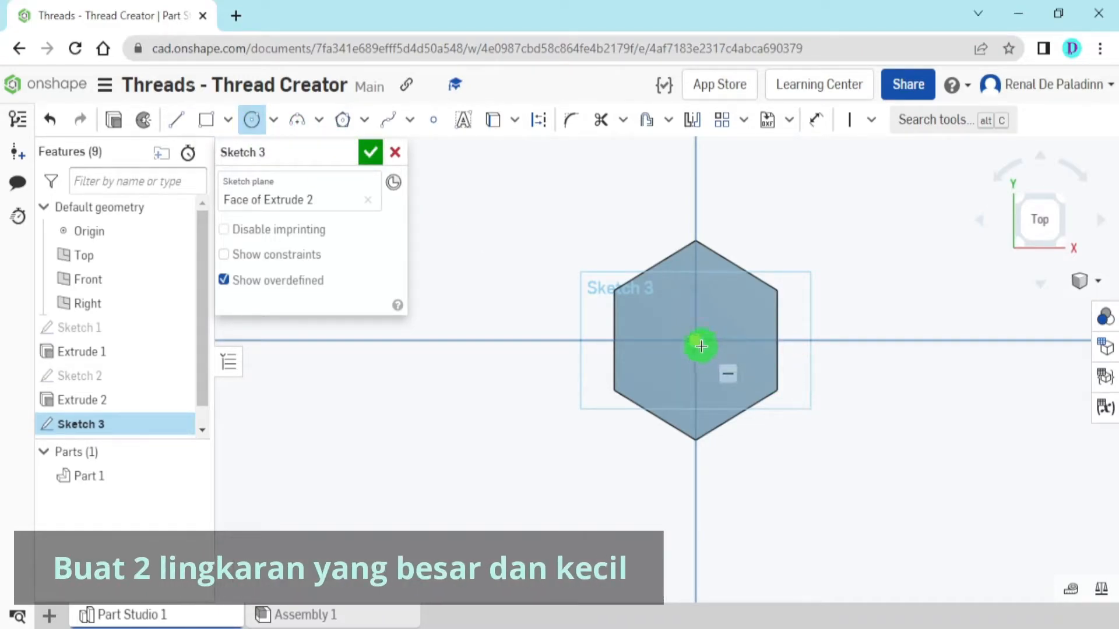
left_click(699, 340)
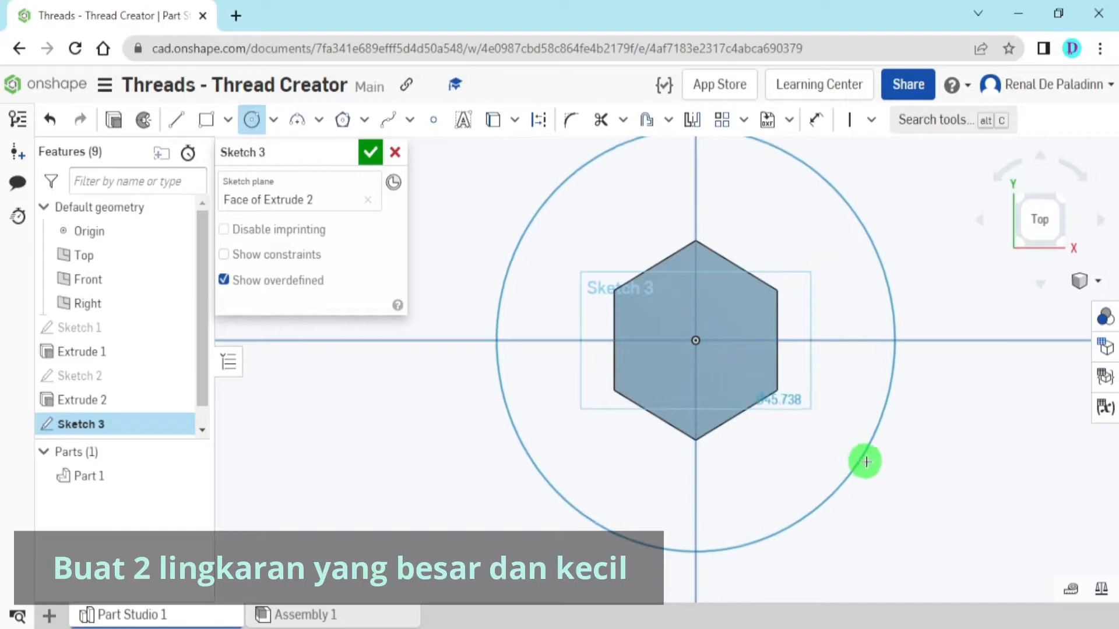
left_click(919, 478)
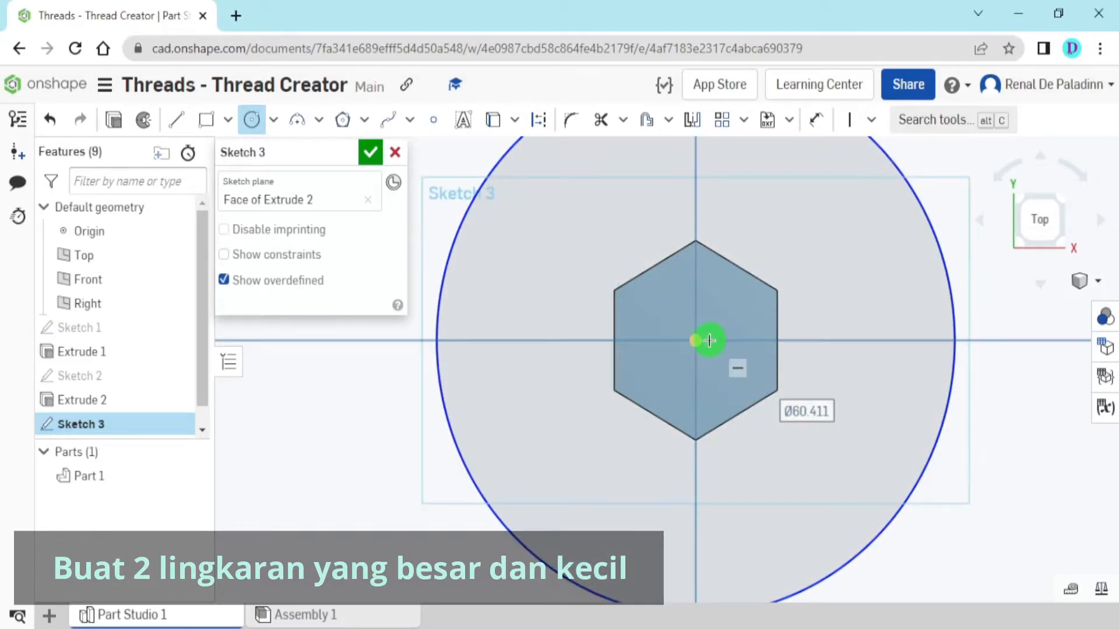
left_click(697, 341)
left_click(749, 379)
key("Escape")
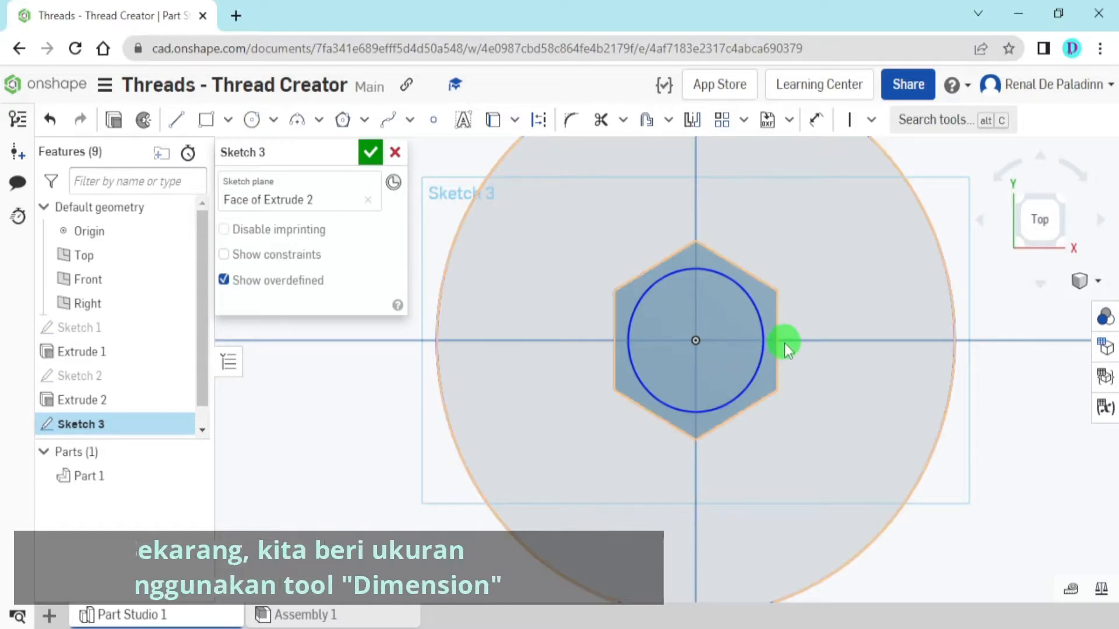
Set the small circle's diameter to 19 mm and finish the sketch
left_click(817, 121)
left_click(736, 285)
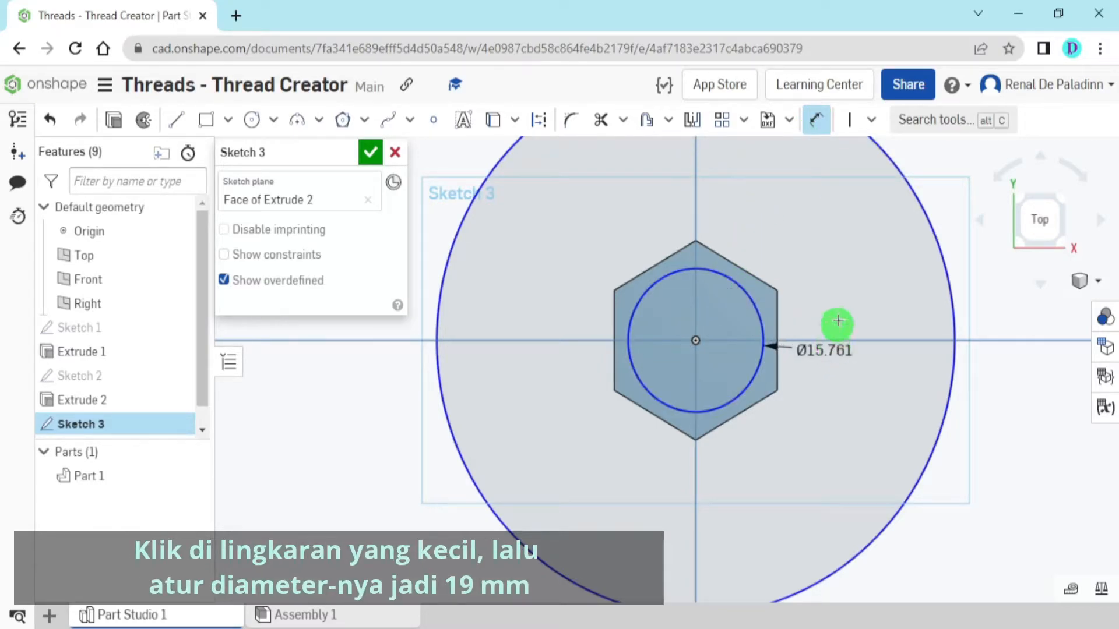
left_click(810, 237)
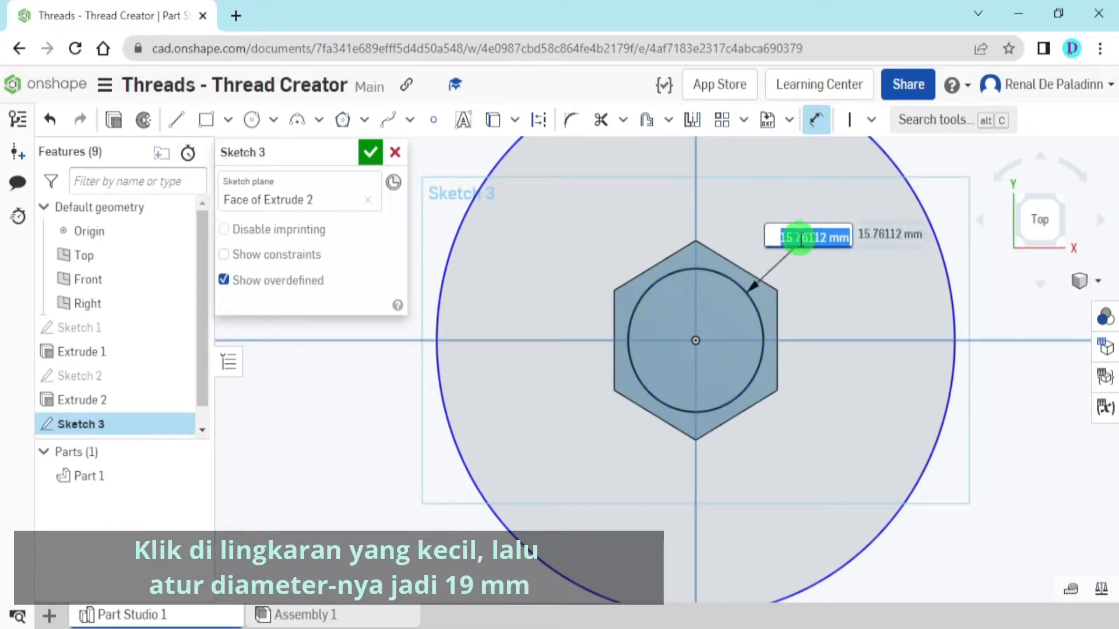
type("19")
key("Return")
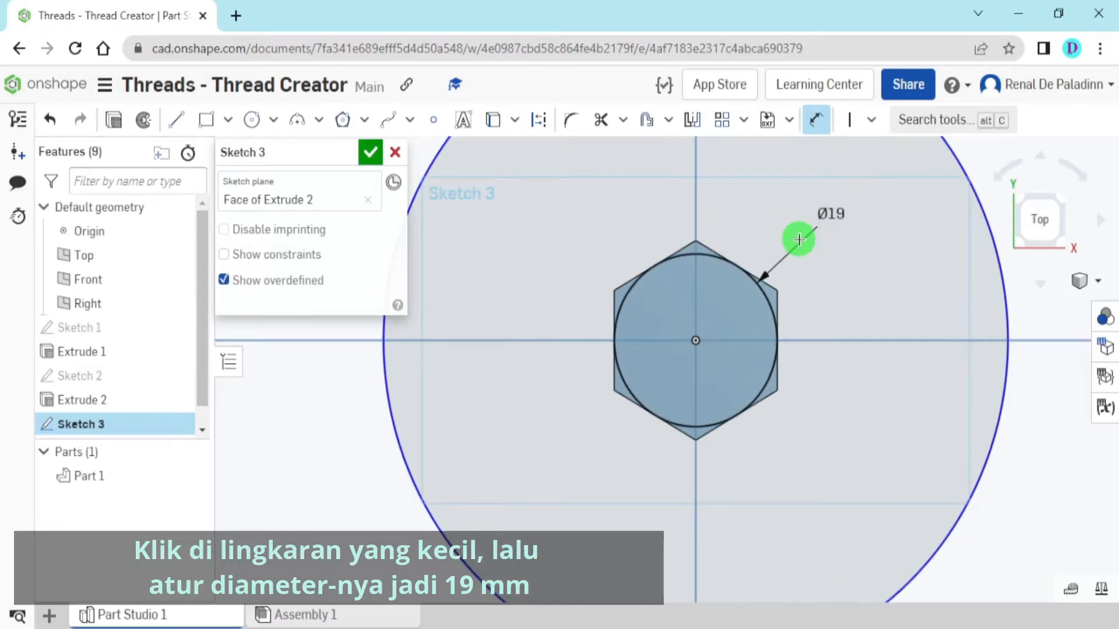
scroll(837, 301, "down", 3)
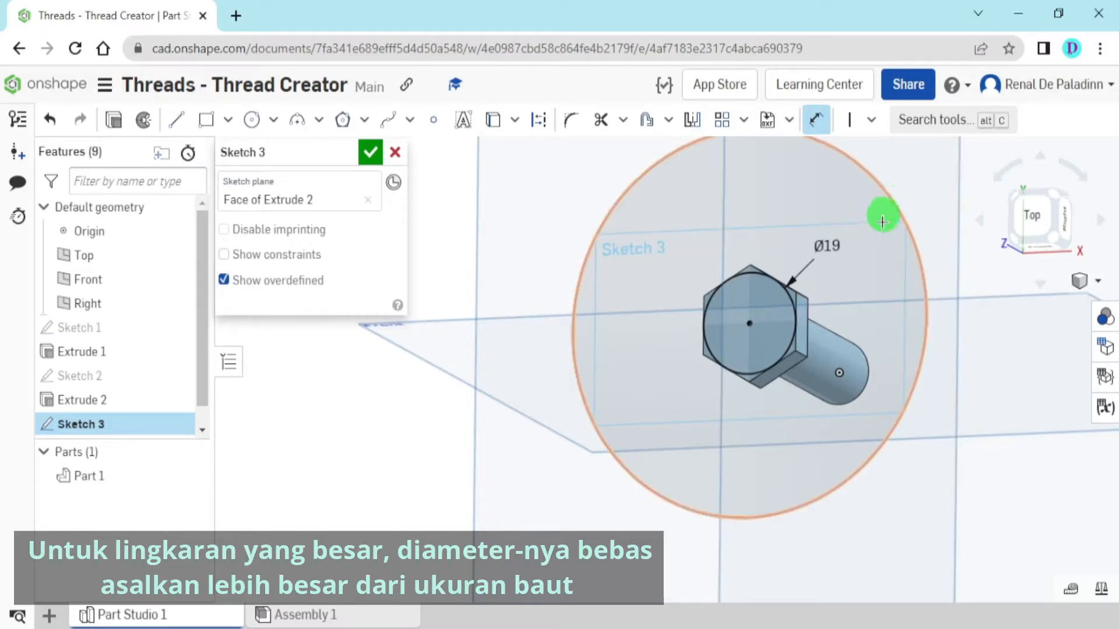
key("Escape")
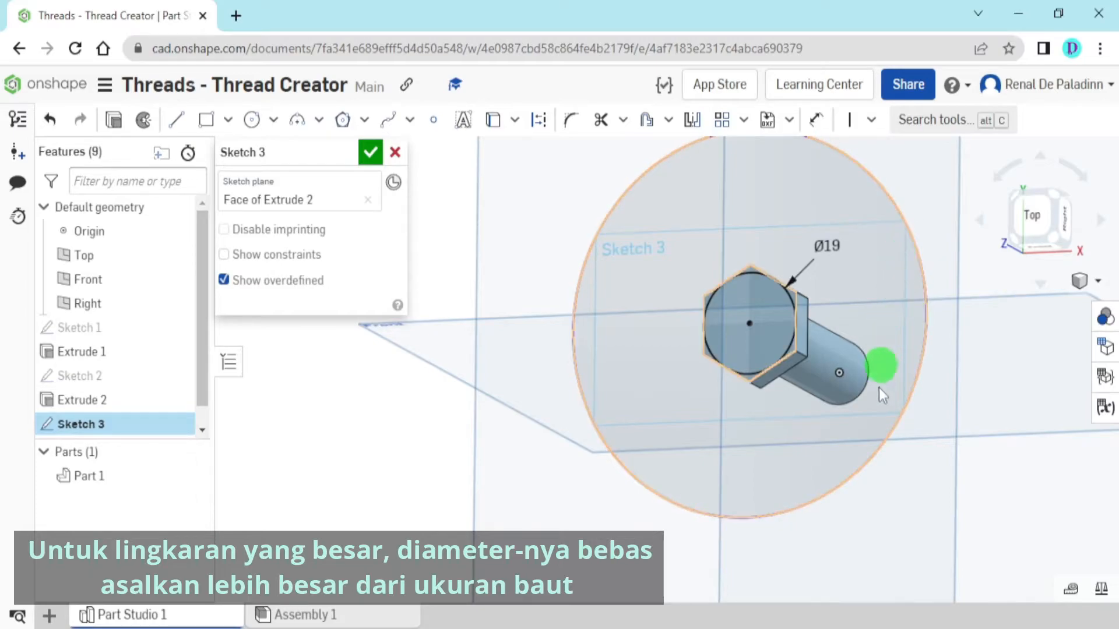
scroll(879, 404, "down", 1)
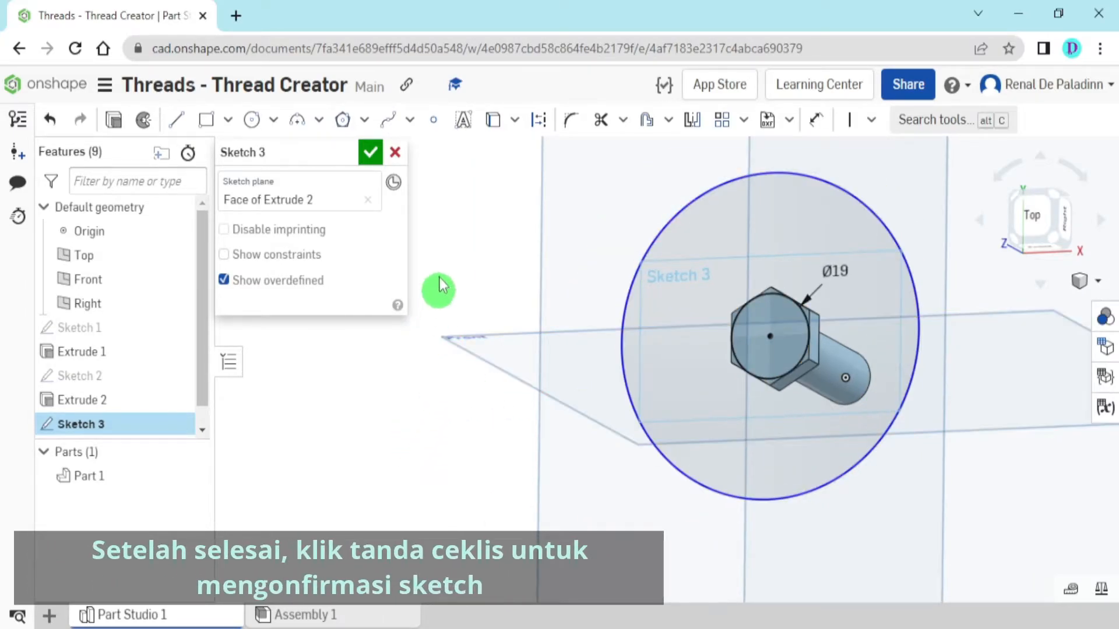
left_click(371, 155)
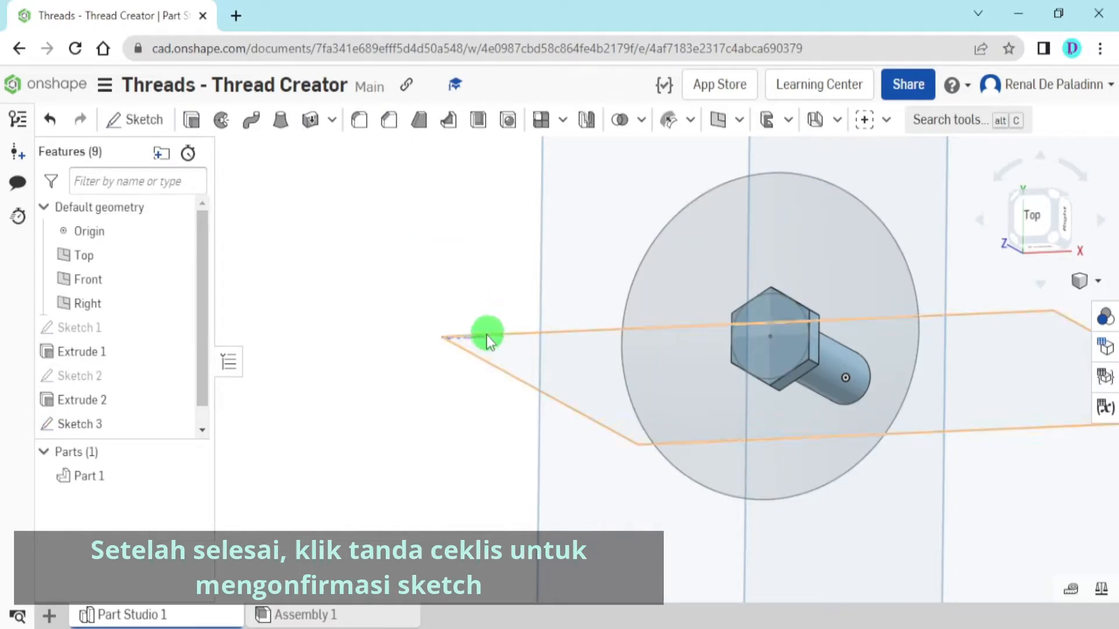
Start a solid Remove extrude using the six corner regions between the 19 mm circle and the edges of the hexagonal head
left_click(192, 120)
left_click(259, 178)
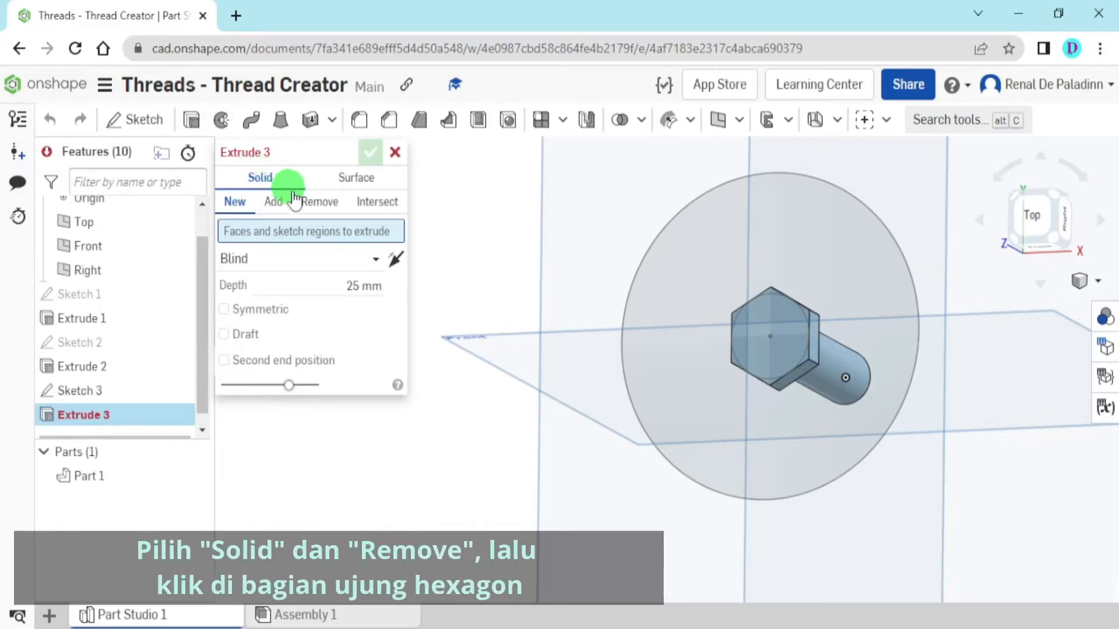
left_click(330, 204)
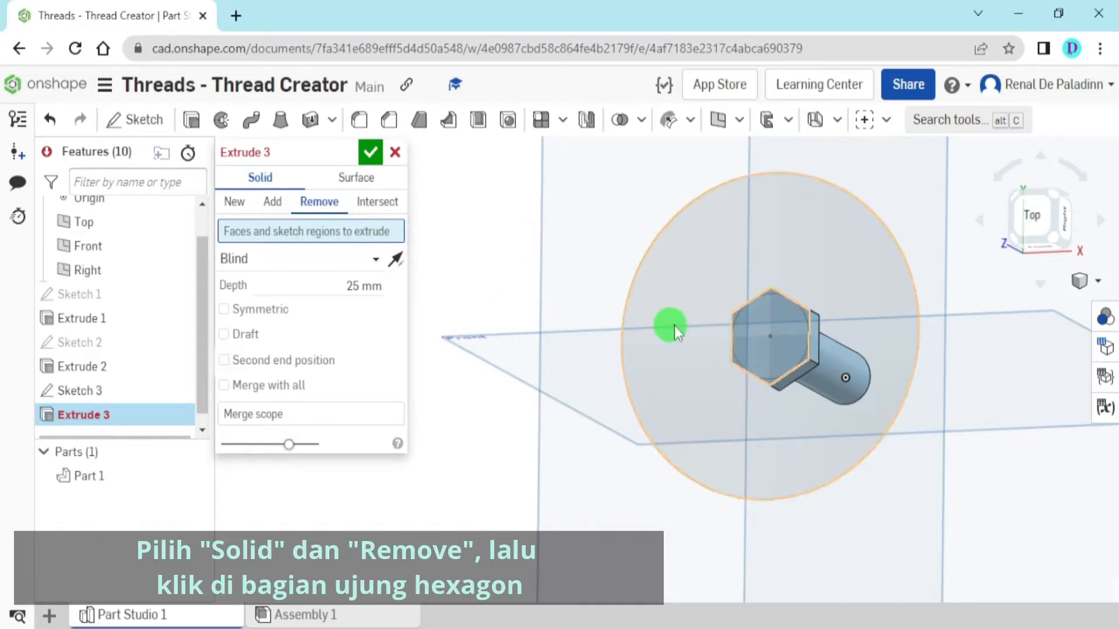
scroll(722, 326, "up", 5)
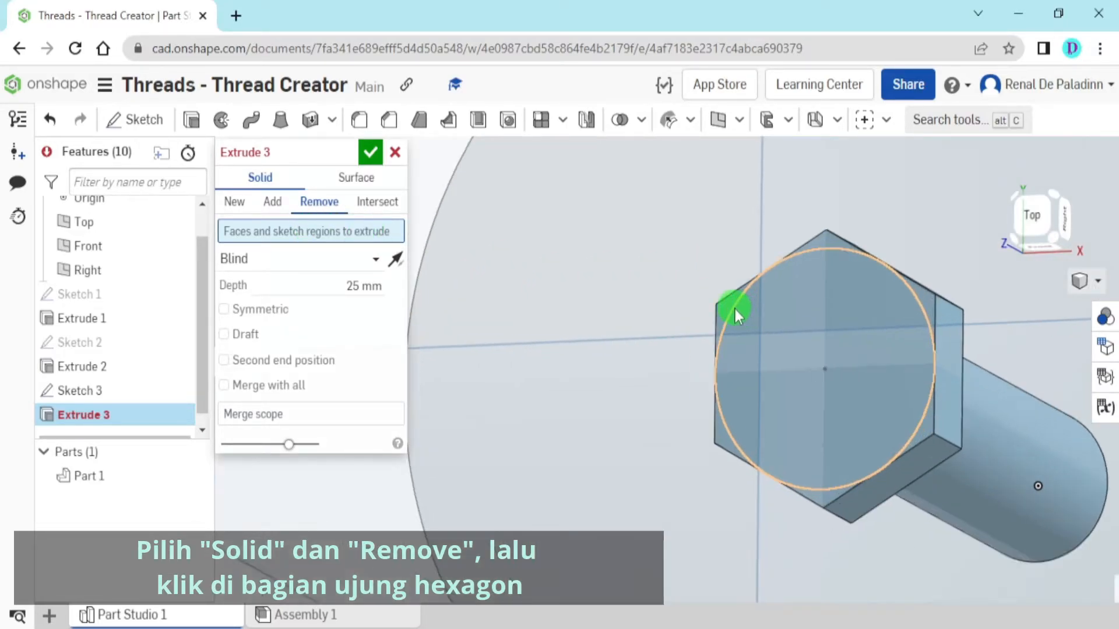
left_click(728, 306)
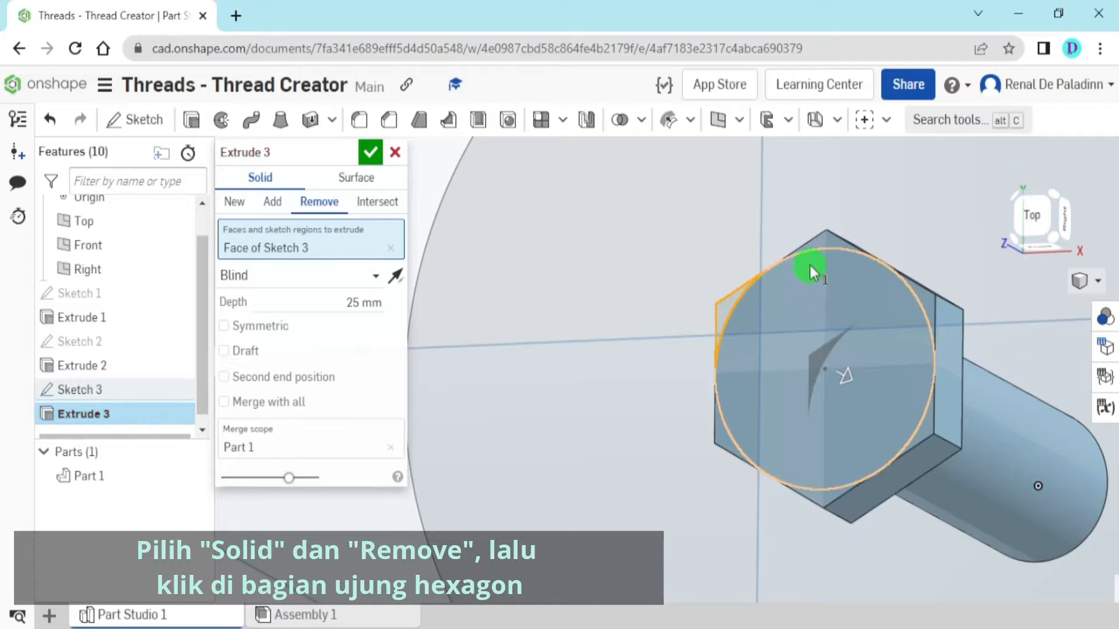
left_click(821, 245)
right_click_drag(903, 290, 941, 310)
left_click(929, 301)
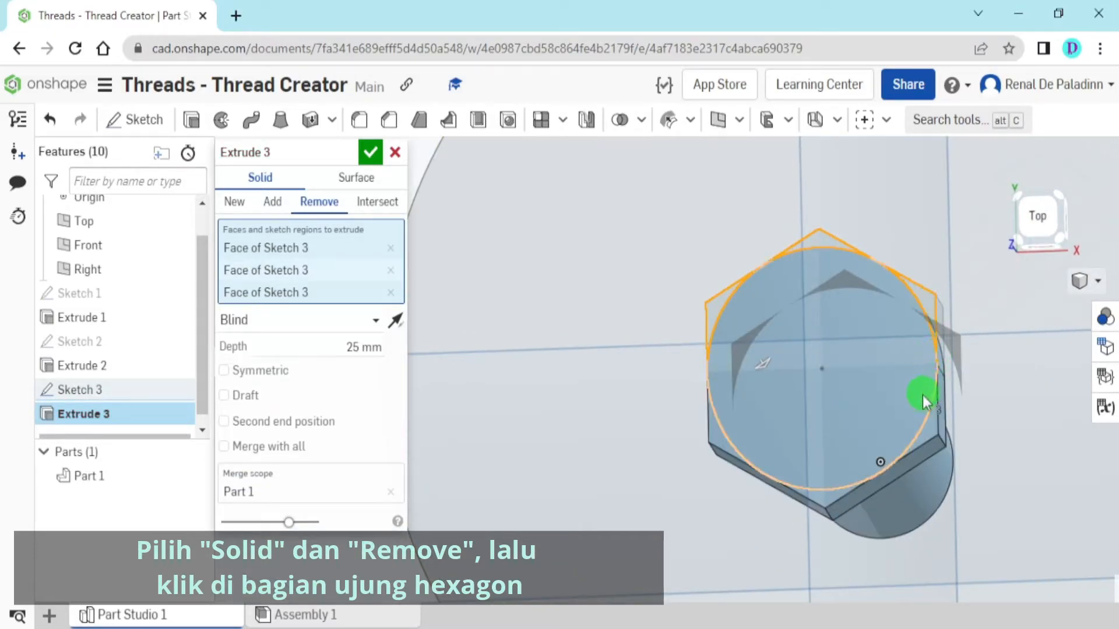
left_click(930, 416)
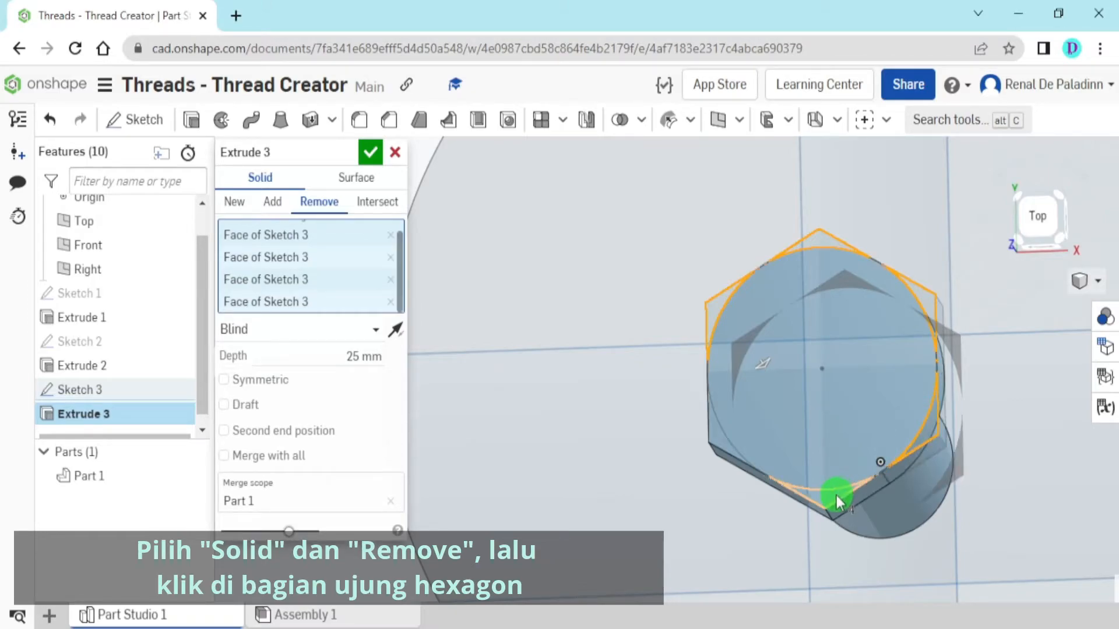
left_click(725, 448)
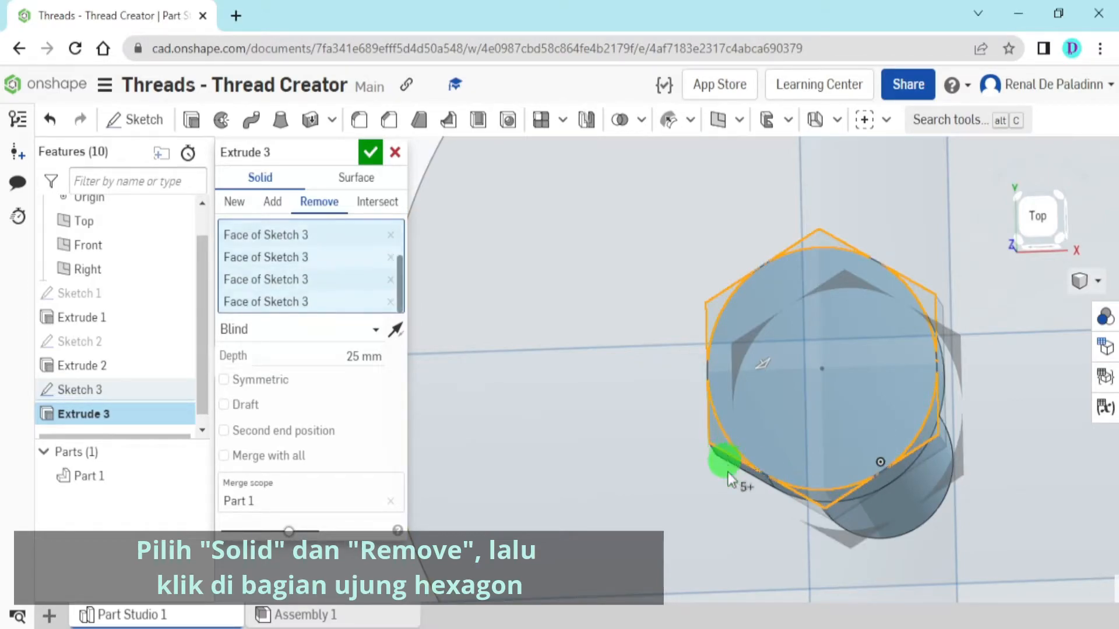
mouse_move(744, 517)
right_mouse_down()
mouse_move(717, 476)
mouse_move(744, 490)
mouse_move(754, 523)
mouse_move(740, 518)
right_mouse_up()
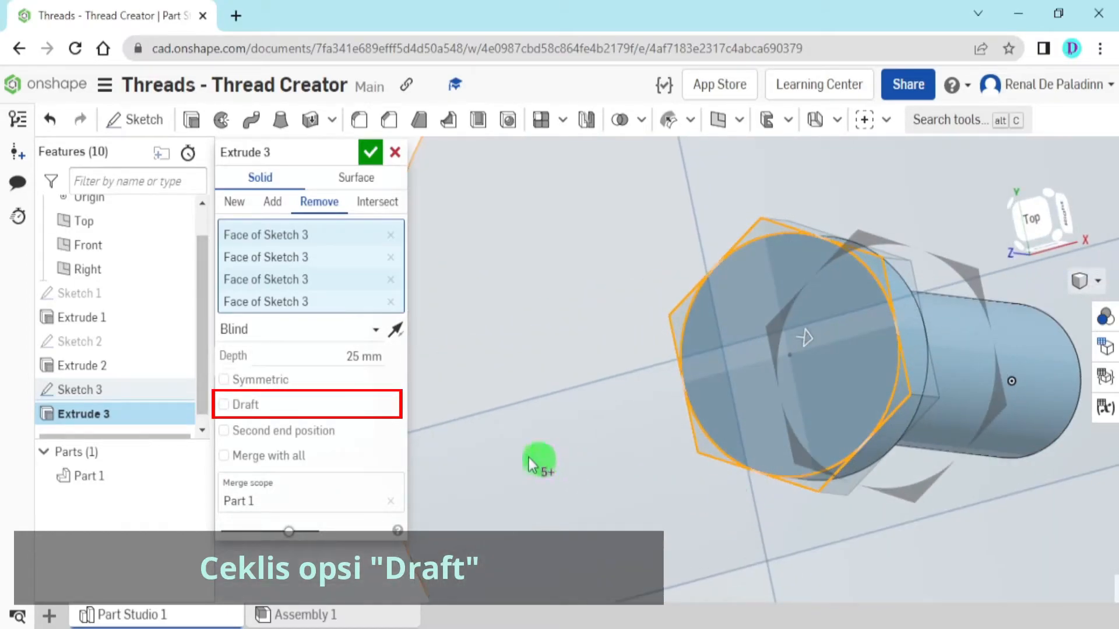
Enable a 60 degree draft on the removal and add the large circle's outer region to the extrude selection
left_click(250, 410)
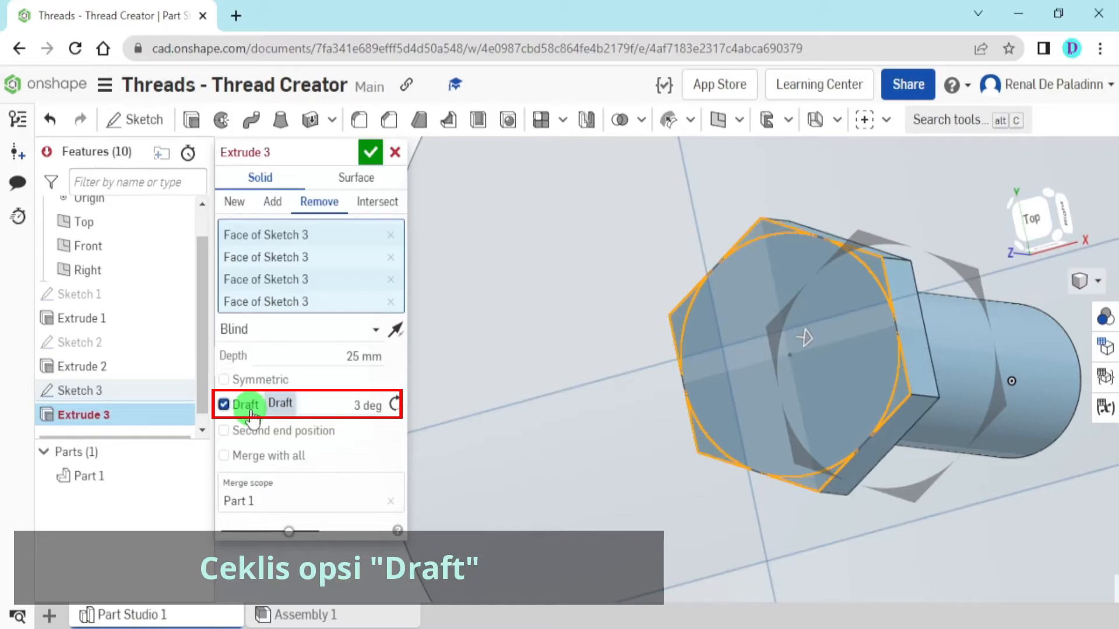
left_click(351, 405)
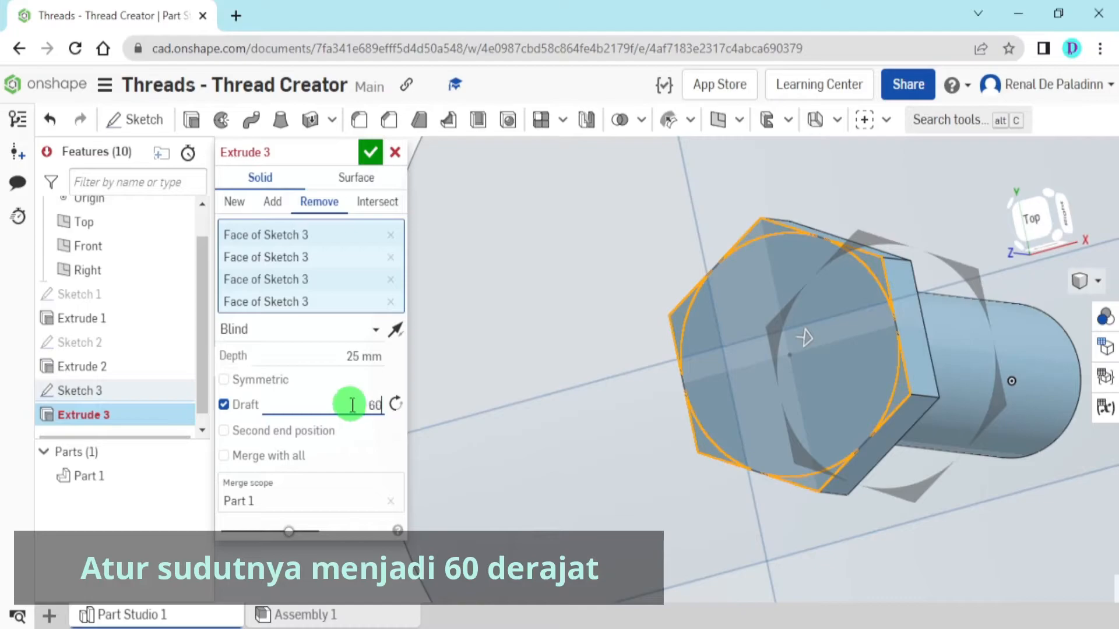
right_click_drag(663, 332, 649, 300)
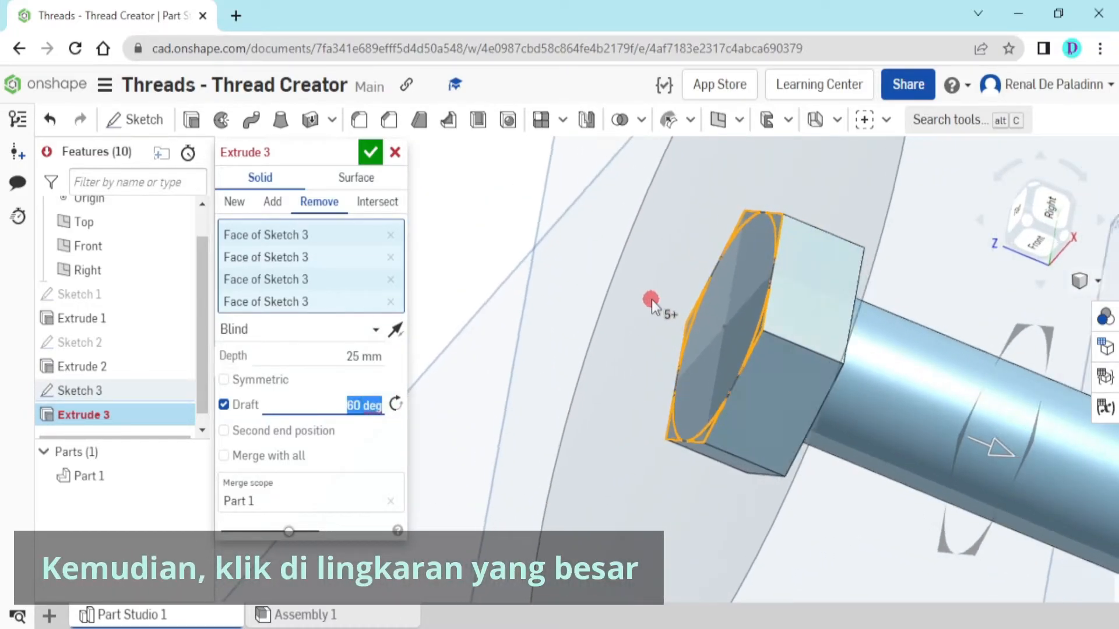
scroll(644, 307, "down", 5)
right_click_drag(604, 324, 605, 332)
left_click(548, 333)
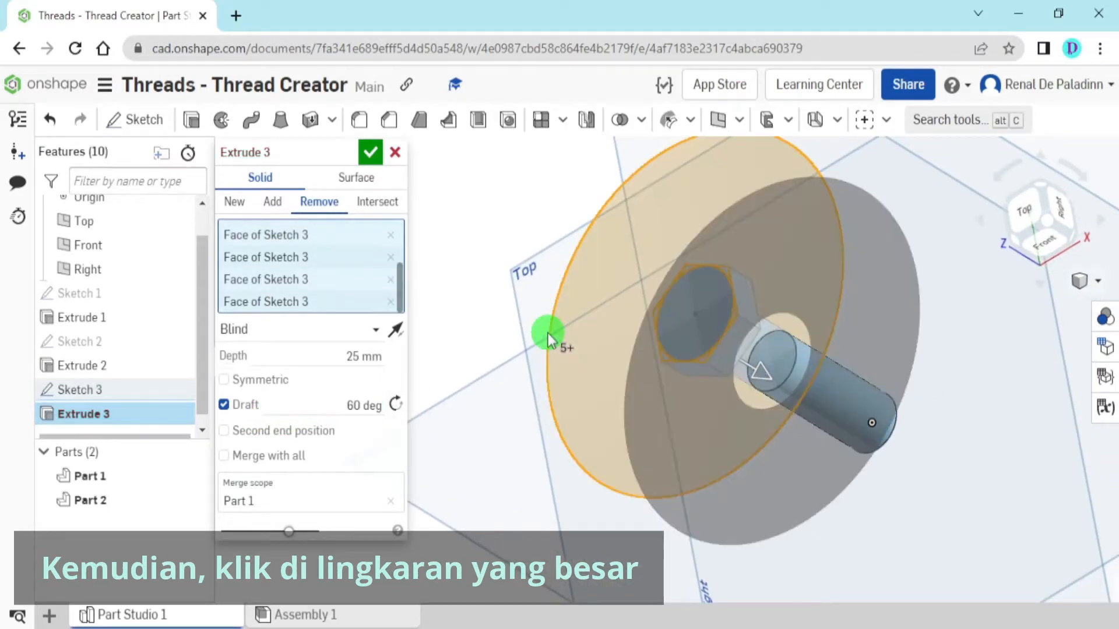
scroll(675, 361, "up", 5)
right_click_drag(679, 351, 670, 337)
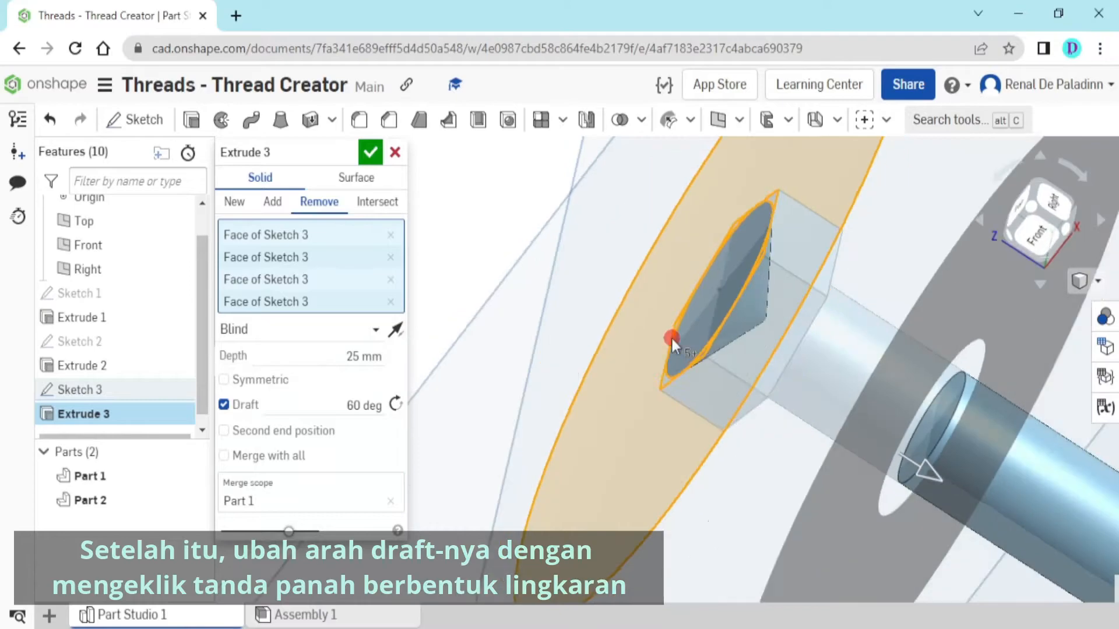
Reverse the draft direction so the cut trims only the head's corners, and finish the 25 mm blind removal
left_click(397, 405)
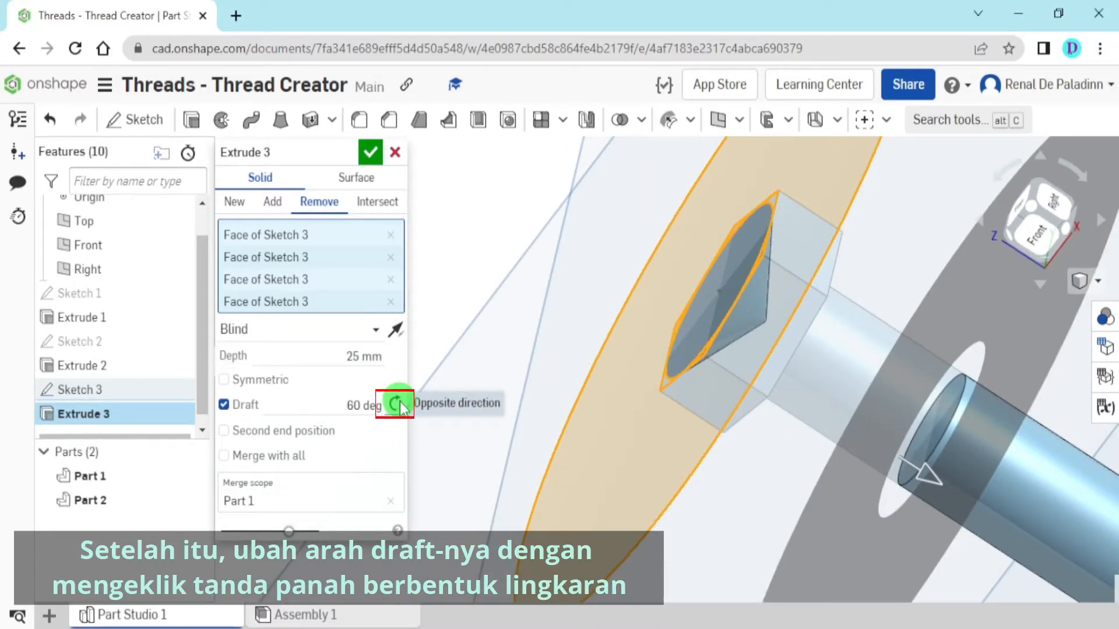
left_click(397, 403)
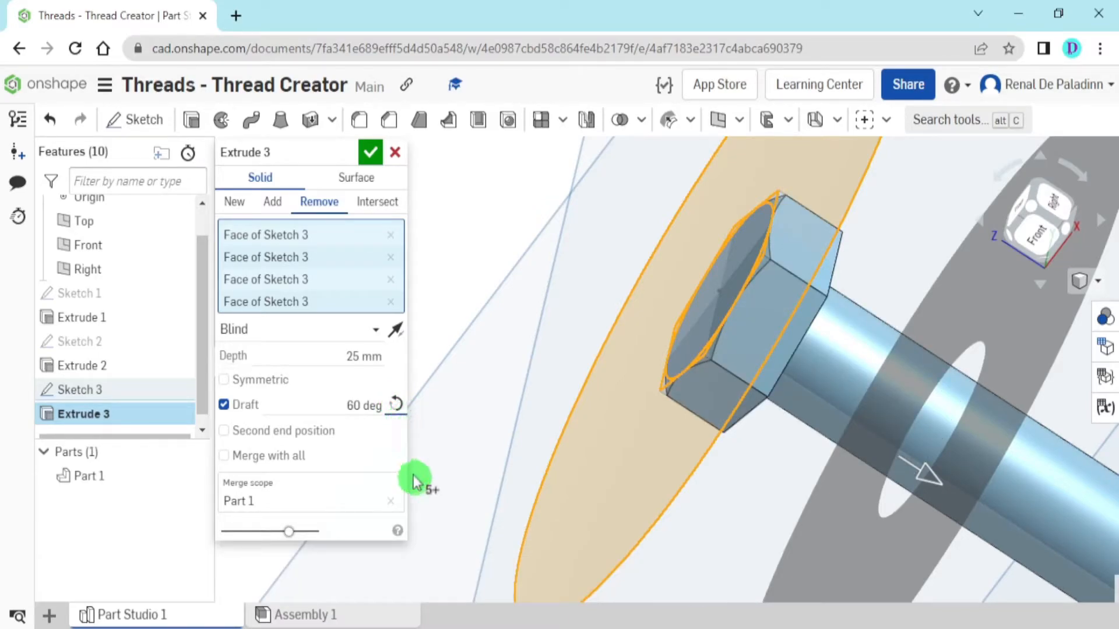
left_click(397, 403)
scroll(767, 302, "up", 5)
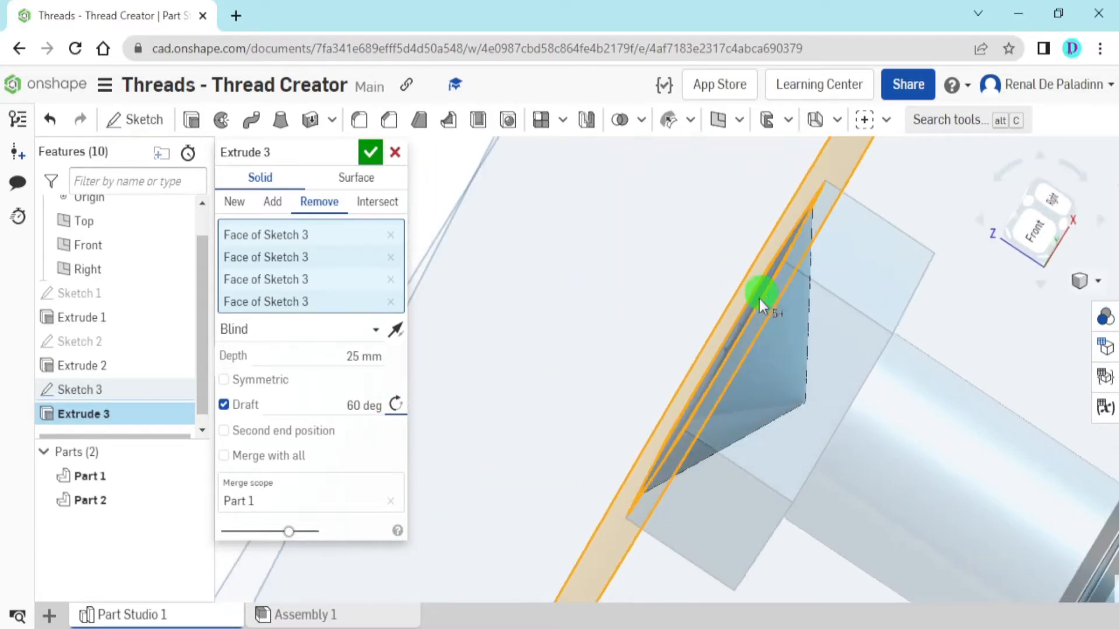
left_click(398, 407)
scroll(692, 435, "down", 4)
right_click_drag(693, 428, 754, 411)
scroll(753, 412, "down", 3)
left_click(367, 162)
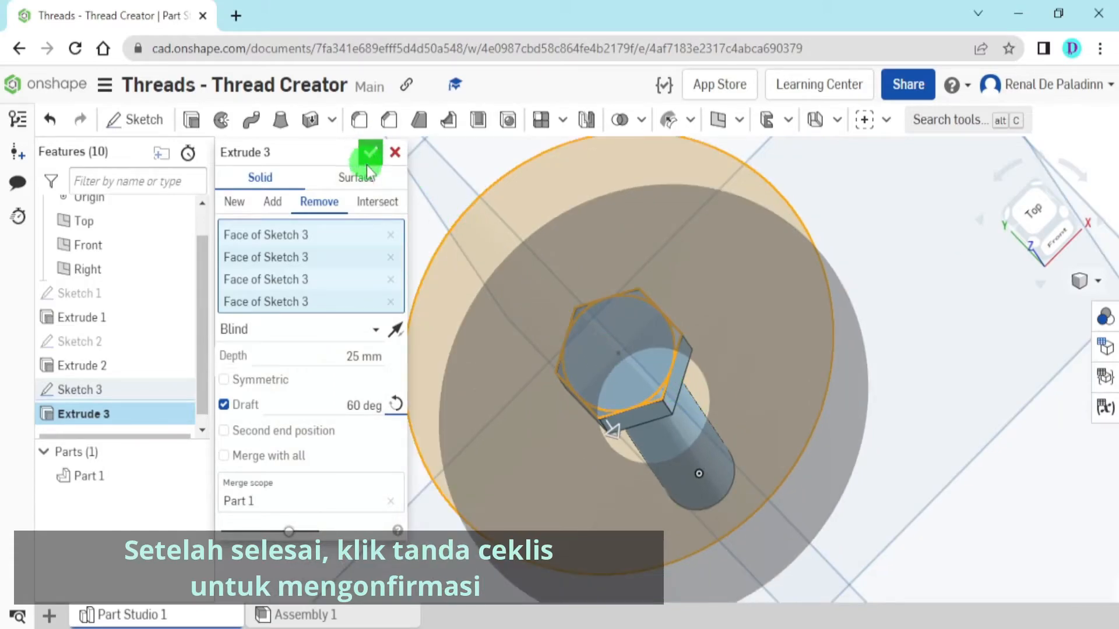
Start a new sketch on the underside of the hexagonal head and orient the view normal to the sketch plane
scroll(723, 440, "down", 3)
right_click_drag(723, 441, 679, 397)
scroll(640, 351, "up", 6)
right_click_drag(645, 350, 736, 387)
scroll(723, 359, "down", 3)
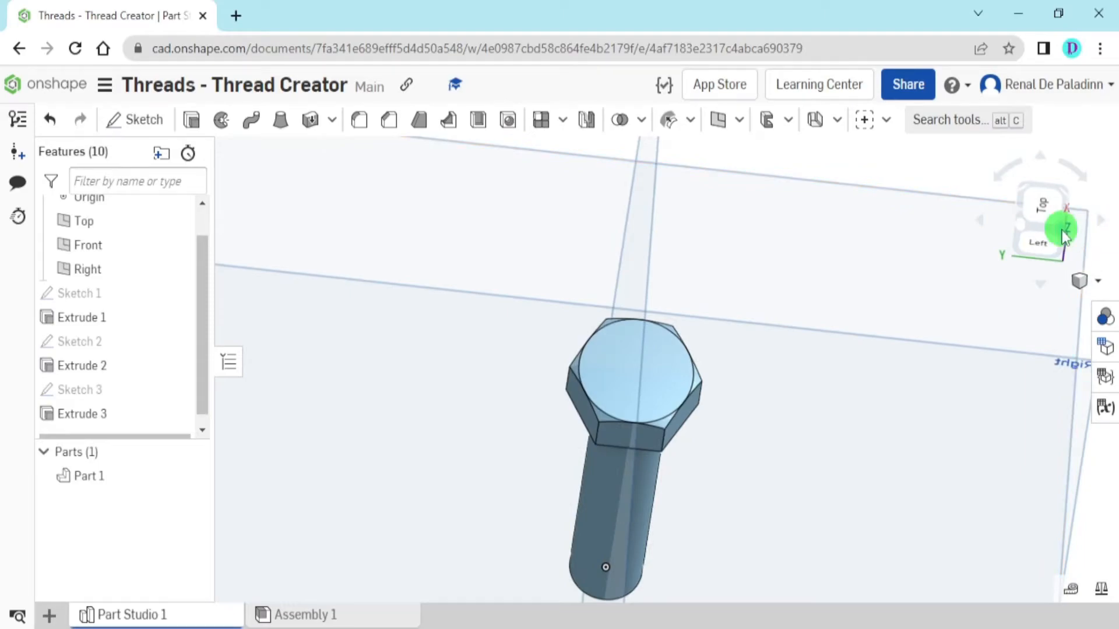
left_click(1064, 236)
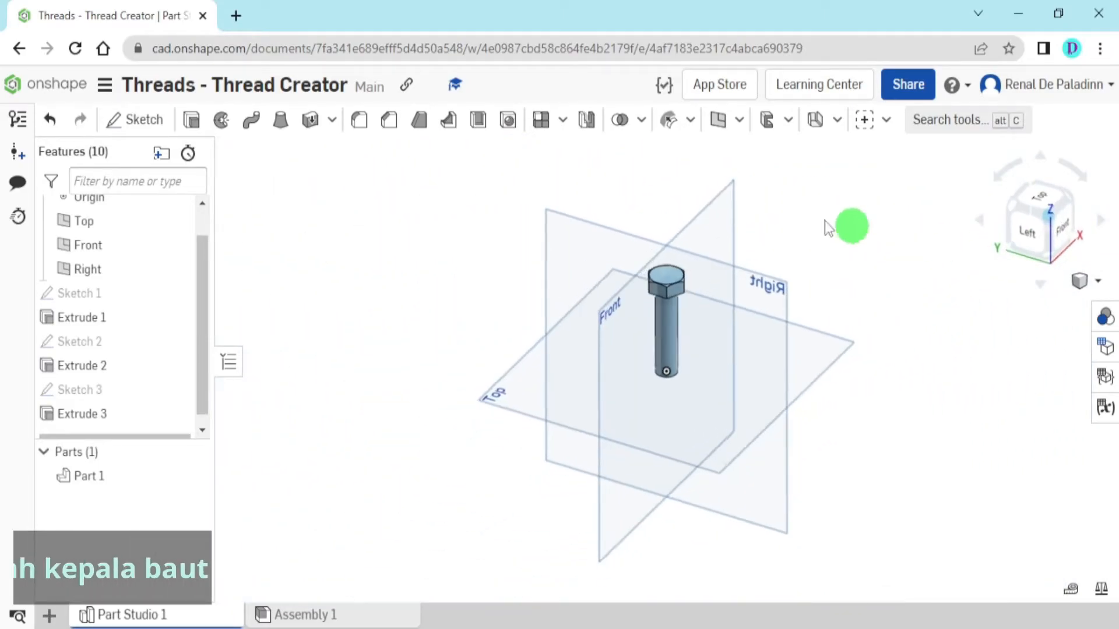
left_click(153, 122)
scroll(687, 317, "up", 5)
scroll(681, 292, "up", 8)
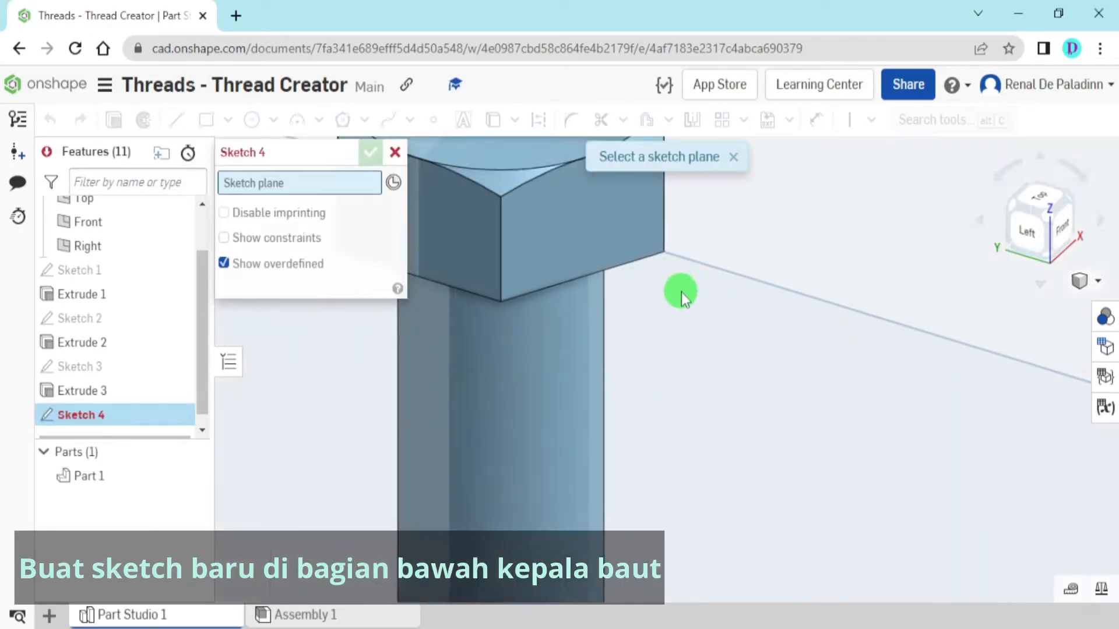
right_click_drag(761, 422, 725, 320)
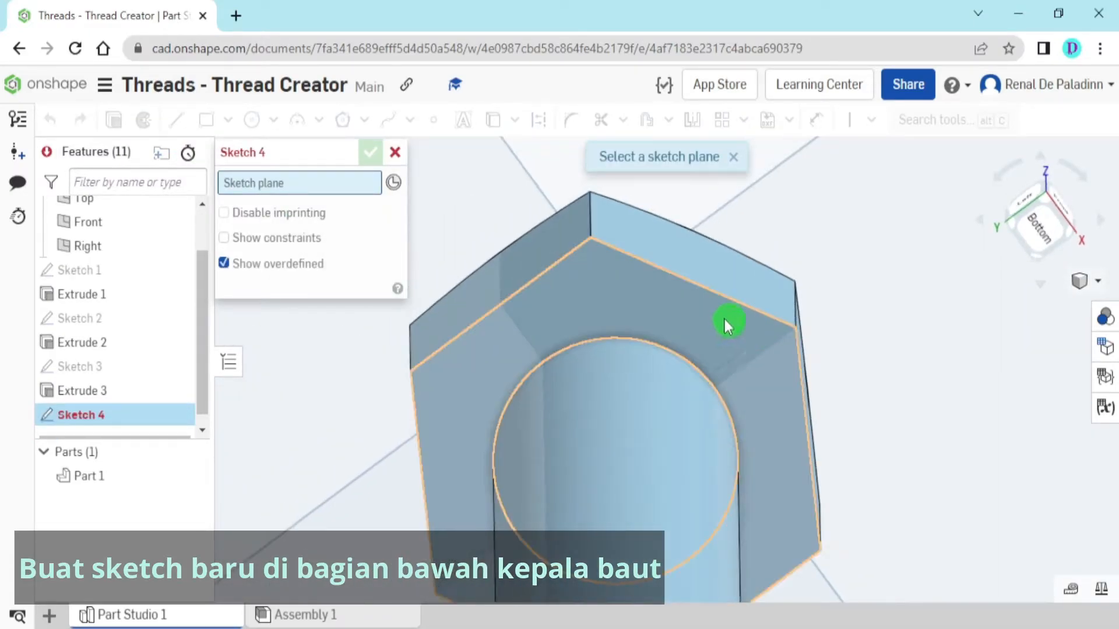
left_click(614, 300)
scroll(805, 322, "down", 5)
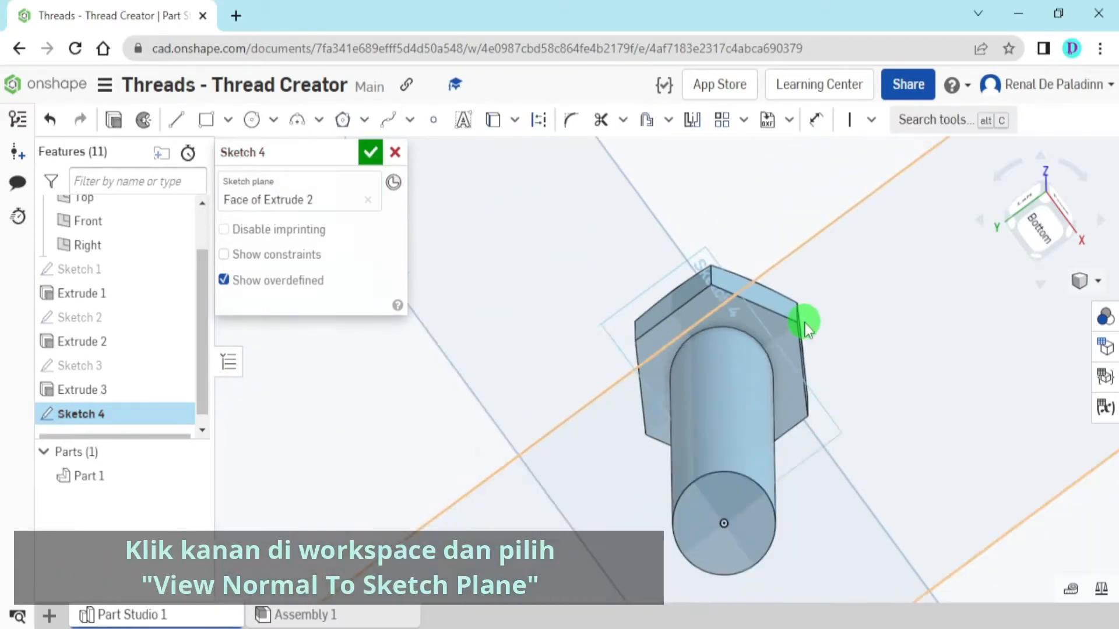
scroll(806, 323, "down", 5)
right_click(506, 235)
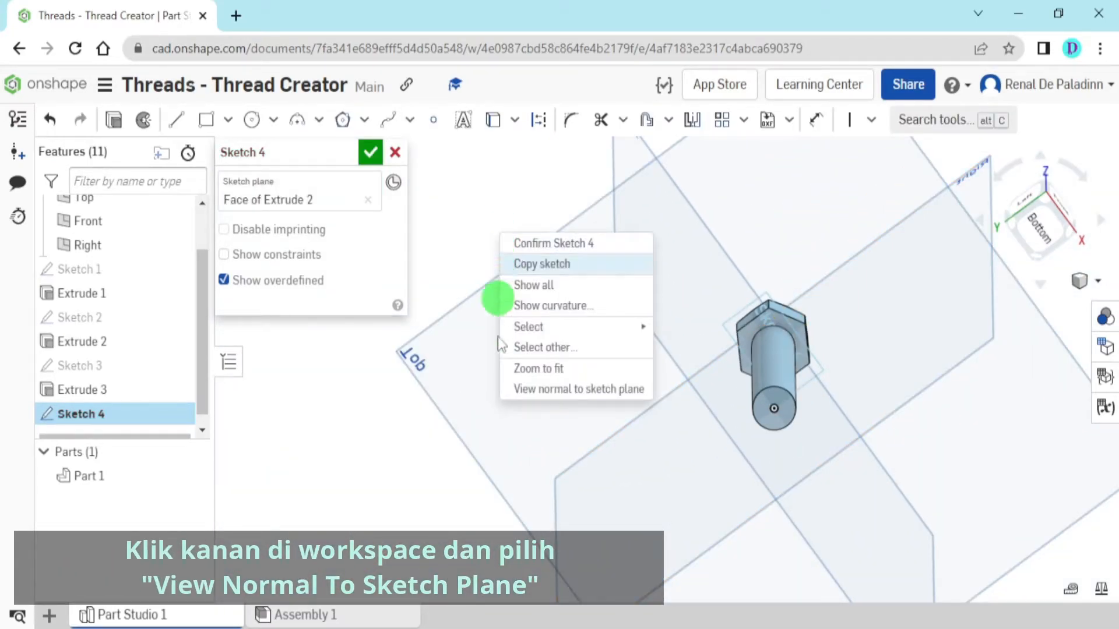
left_click(602, 398)
scroll(669, 389, "up", 5)
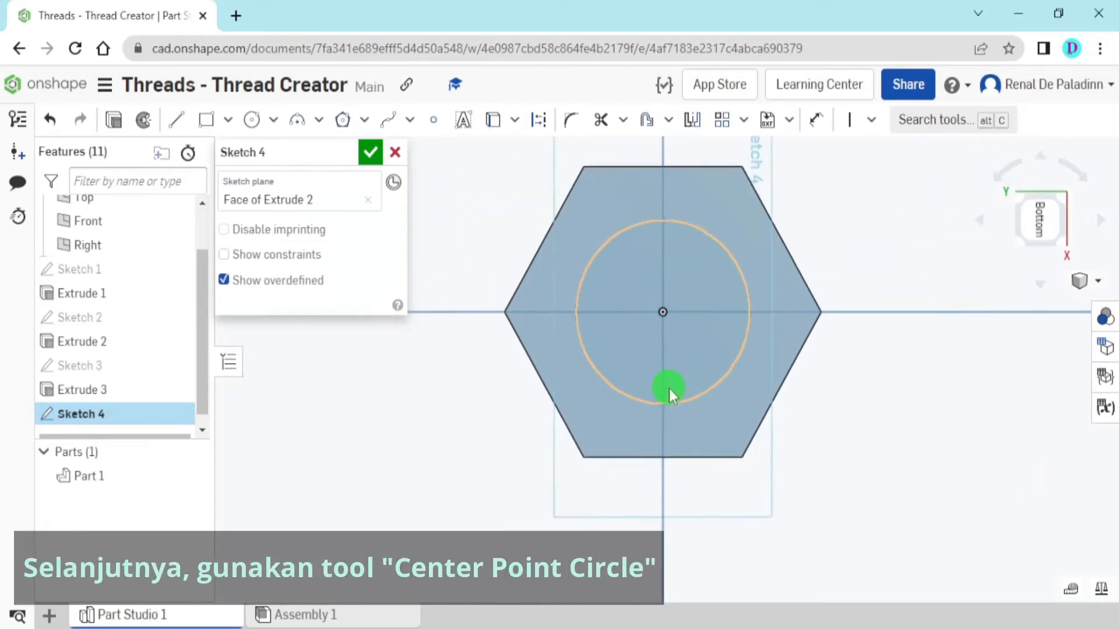
Sketch two center point circles on the origin, one about 42 mm in diameter around the head and one about 16 mm inside it
left_click(273, 119)
left_click(325, 155)
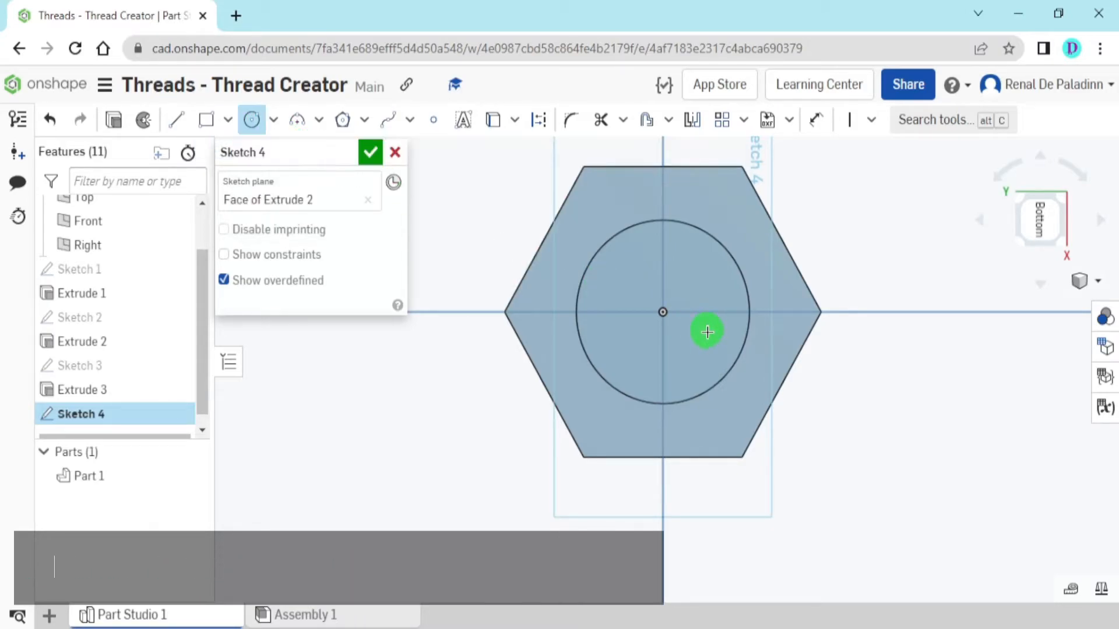
left_click(668, 315)
scroll(687, 335, "down", 5)
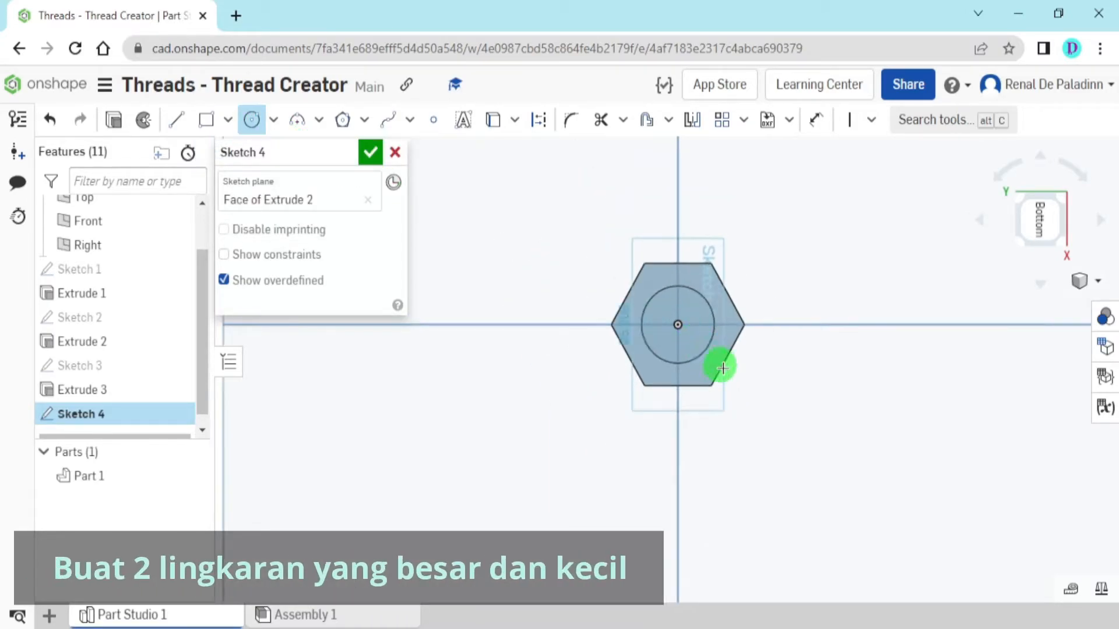
left_click(770, 389)
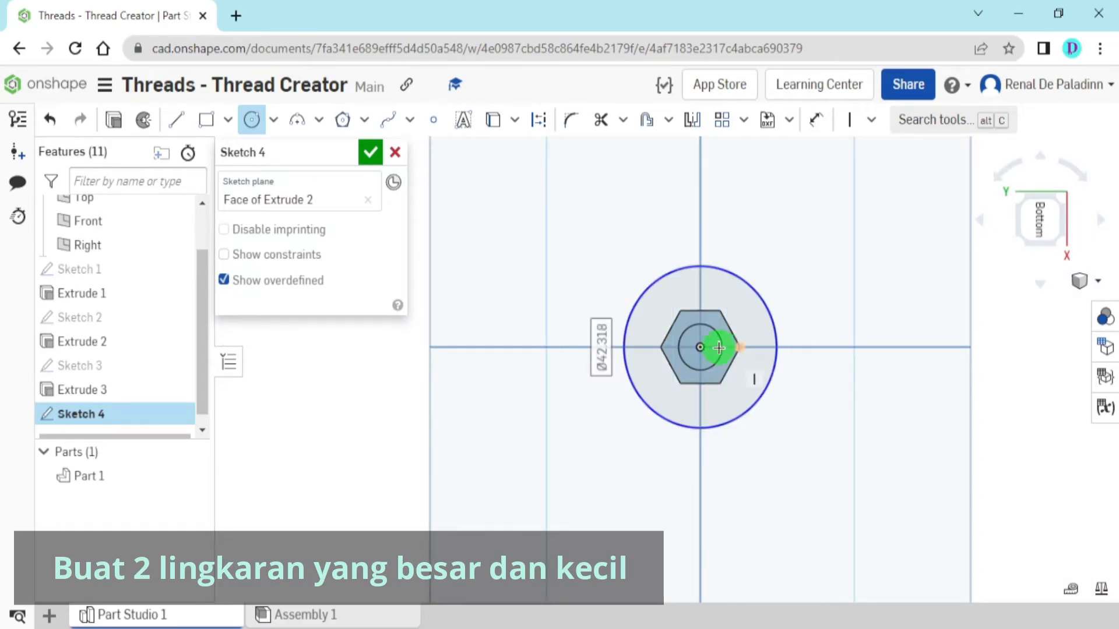
scroll(708, 346, "up", 5)
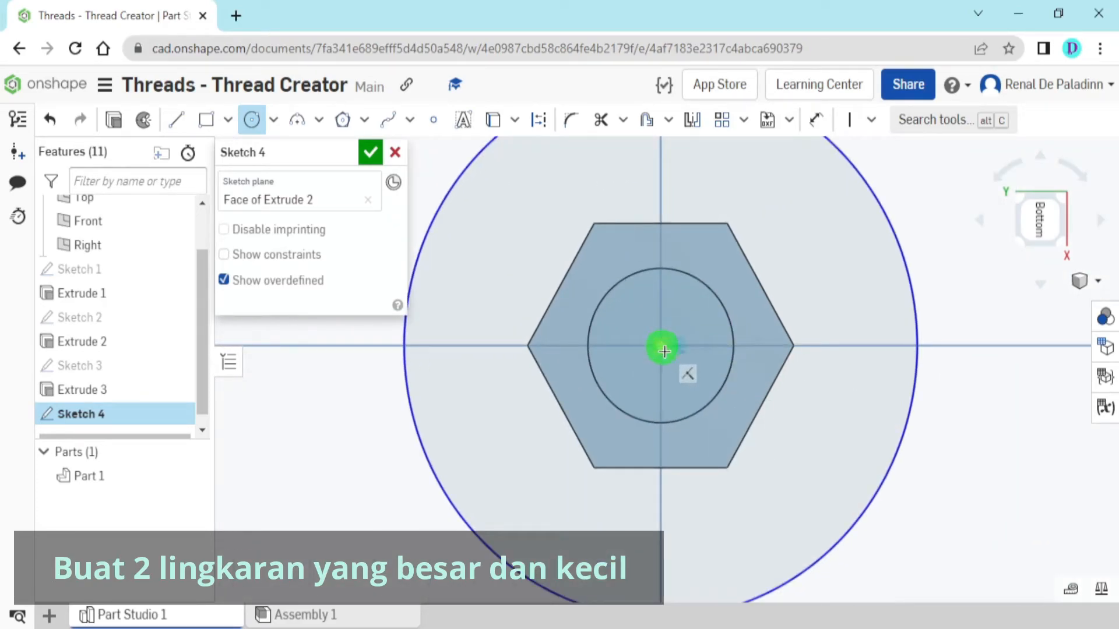
left_click(724, 418)
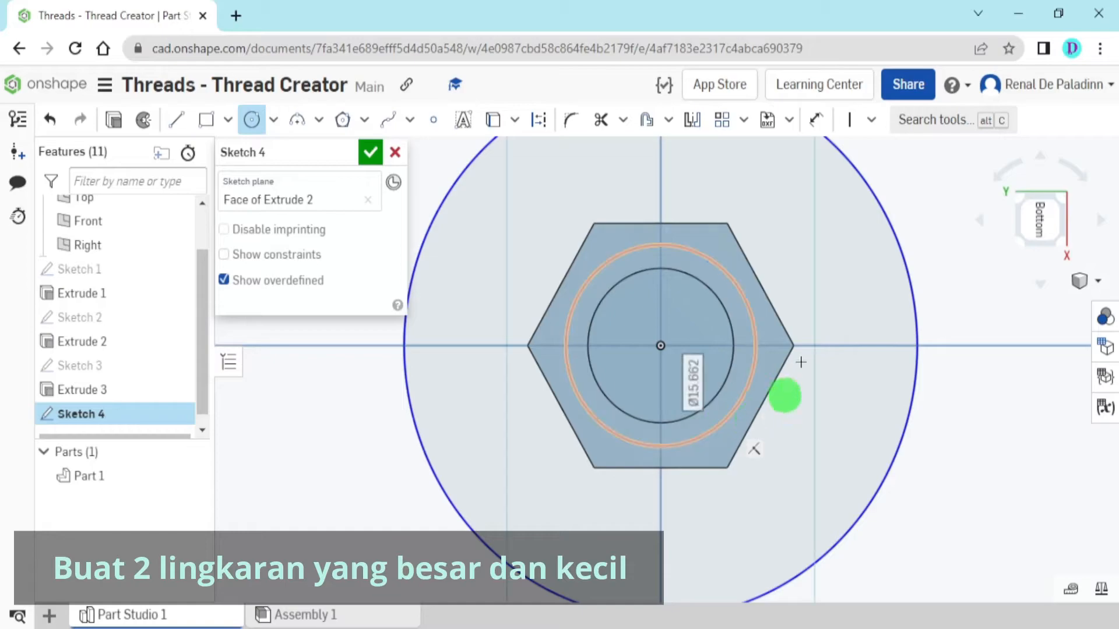
key("Escape")
Set the inner circle's diameter to 19 mm on the head's underside and finish the sketch
left_click(817, 122)
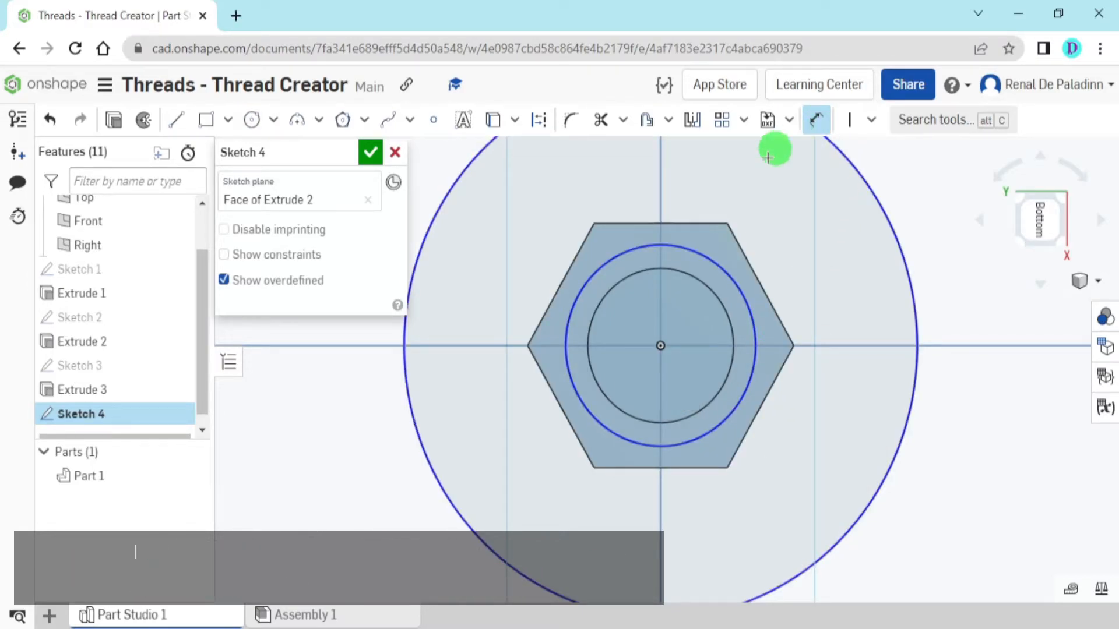
left_click(705, 255)
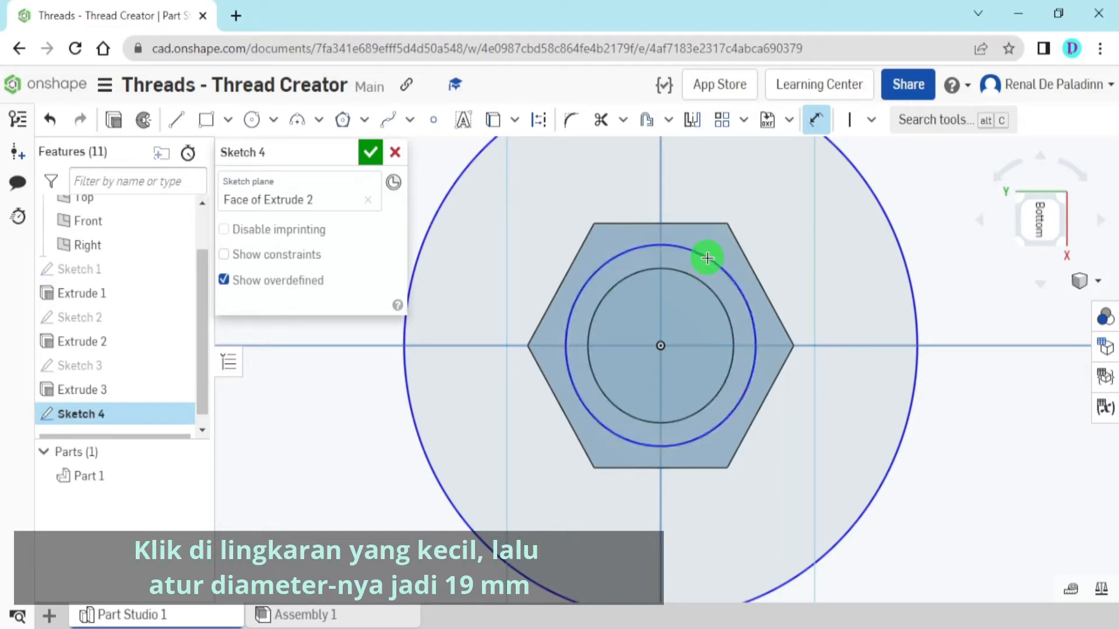
left_click(807, 251)
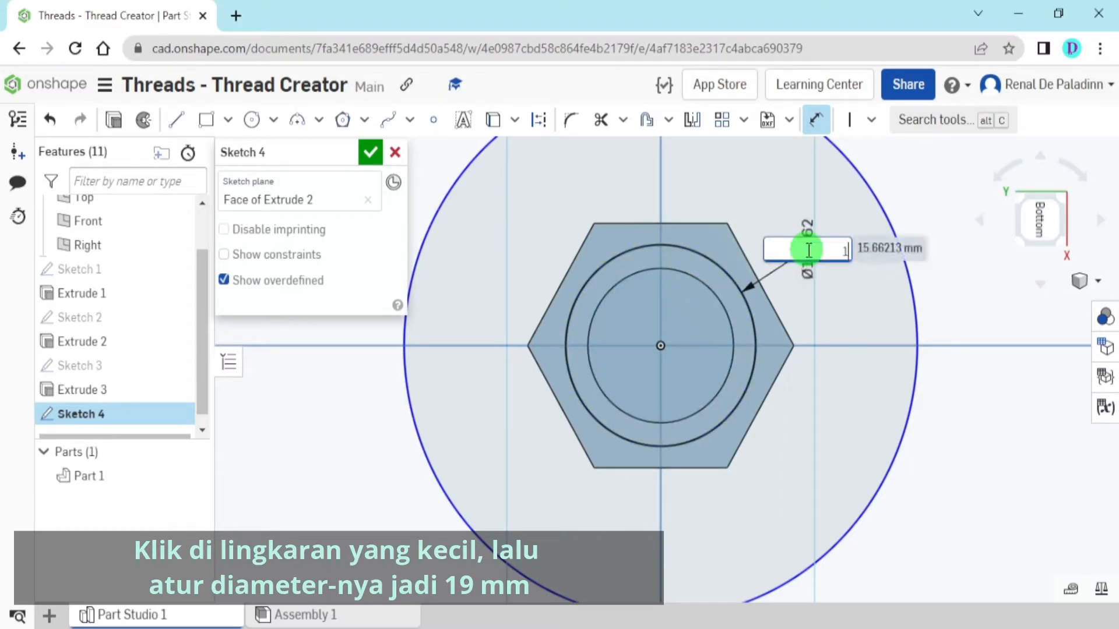
type("19")
key("Return")
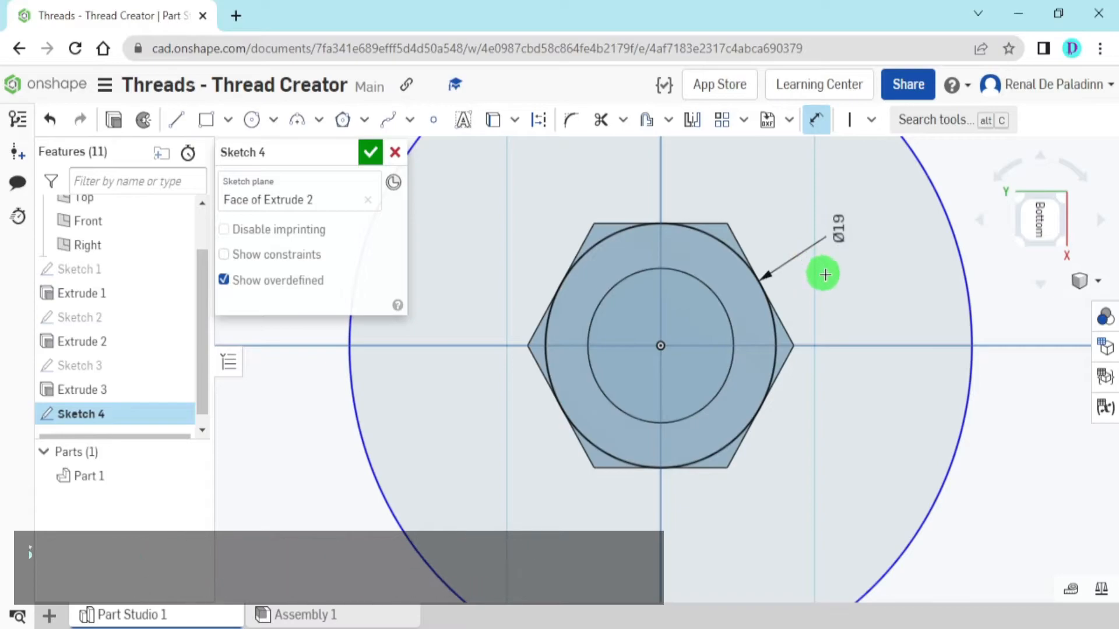
scroll(824, 270, "down", 2)
scroll(844, 306, "down", 2)
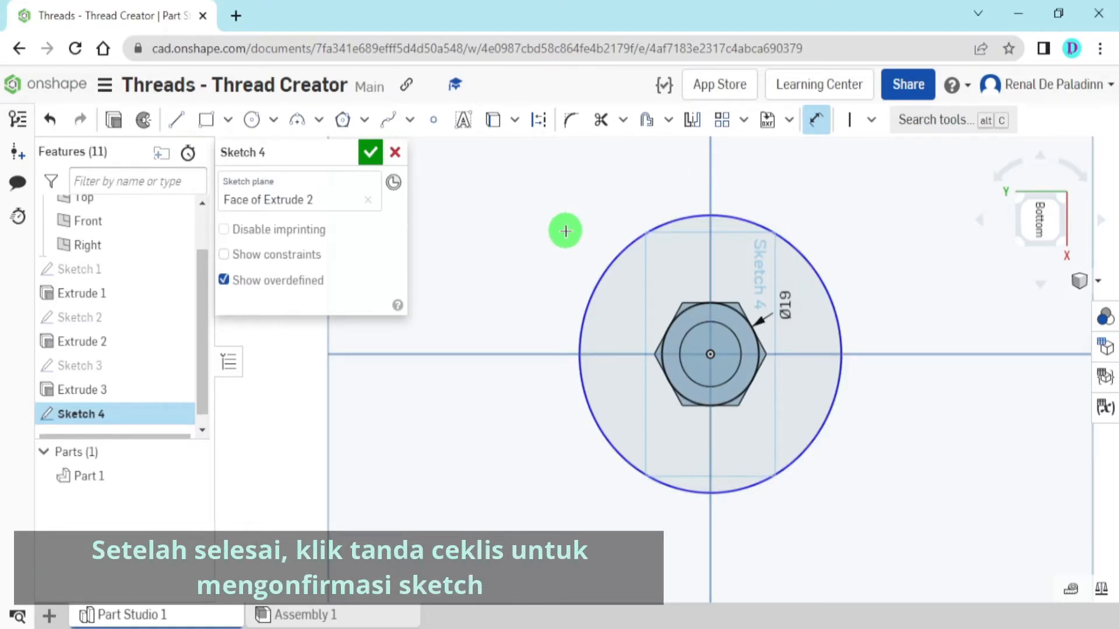
left_click(374, 164)
mouse_move(511, 309)
right_mouse_down()
mouse_move(499, 368)
mouse_move(510, 335)
right_mouse_up()
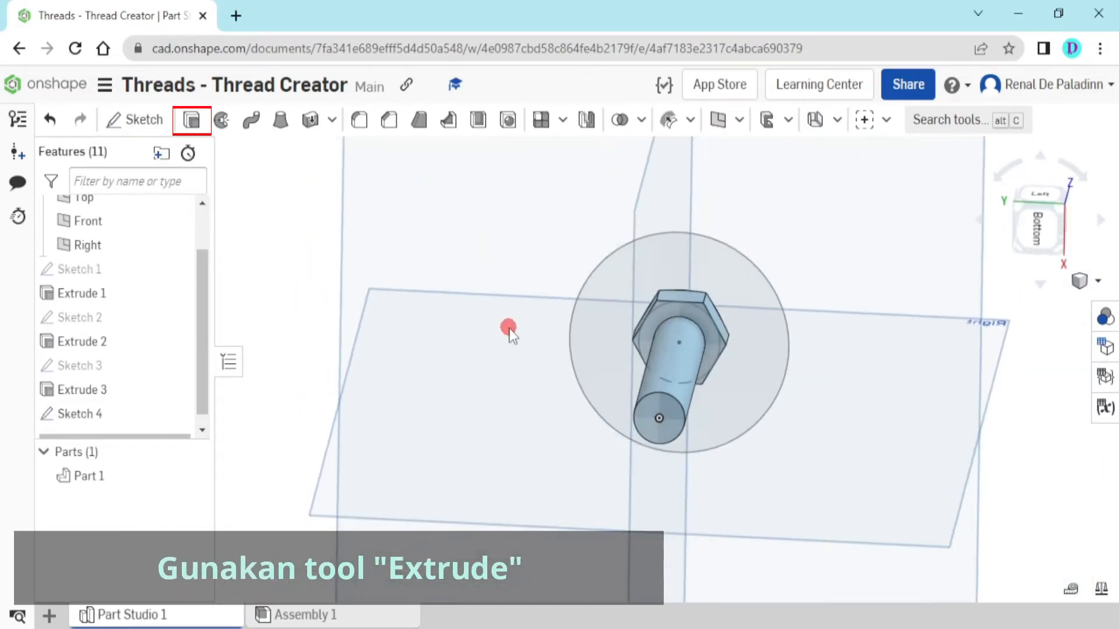
Start a Remove extrude and select the head's corner regions outside the 19 mm circle on its underside
left_click(193, 121)
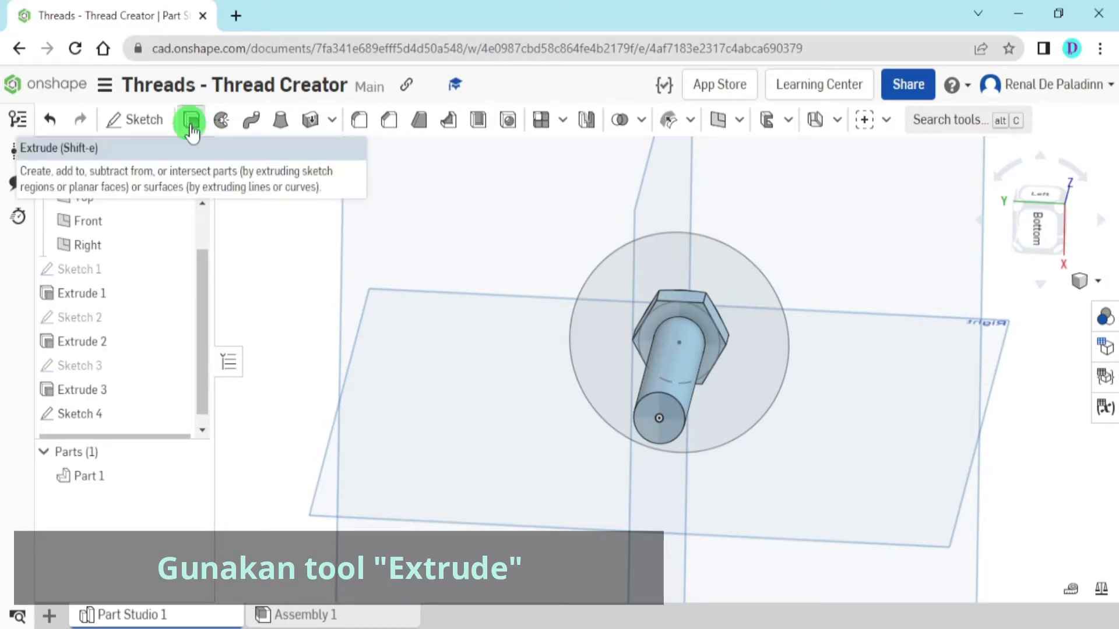
left_click(192, 121)
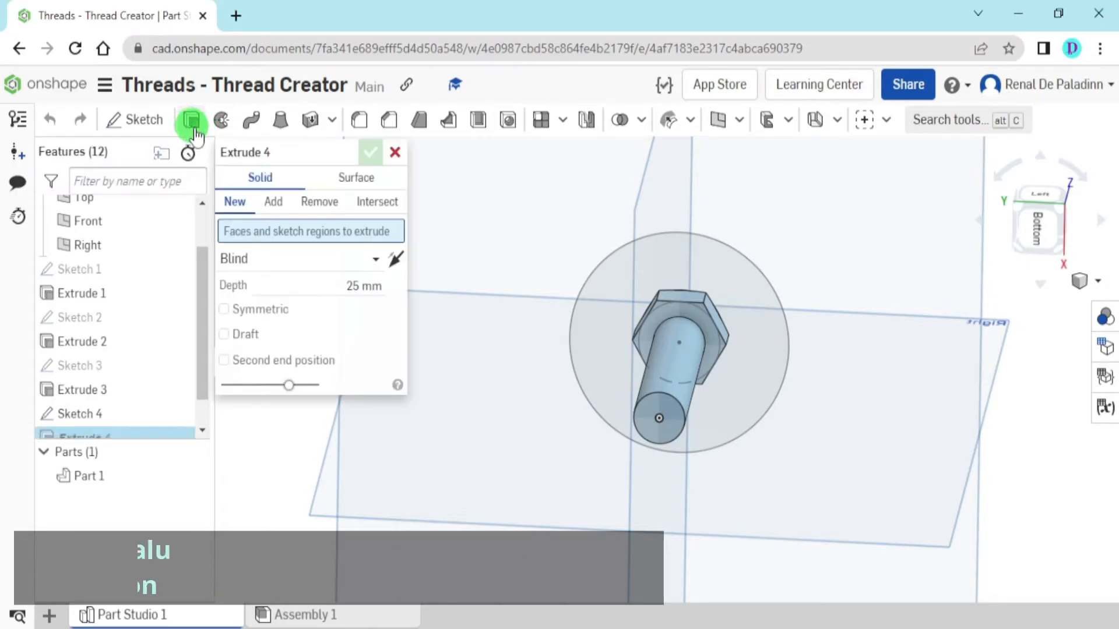
left_click(322, 204)
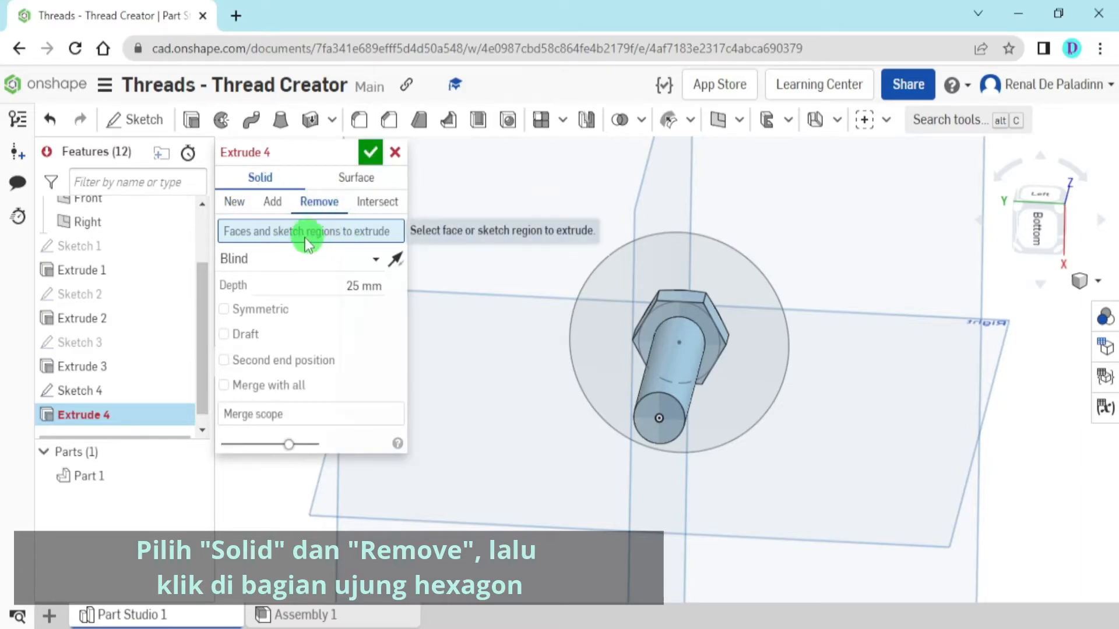
scroll(551, 295, "up", 2)
scroll(619, 295, "up", 5)
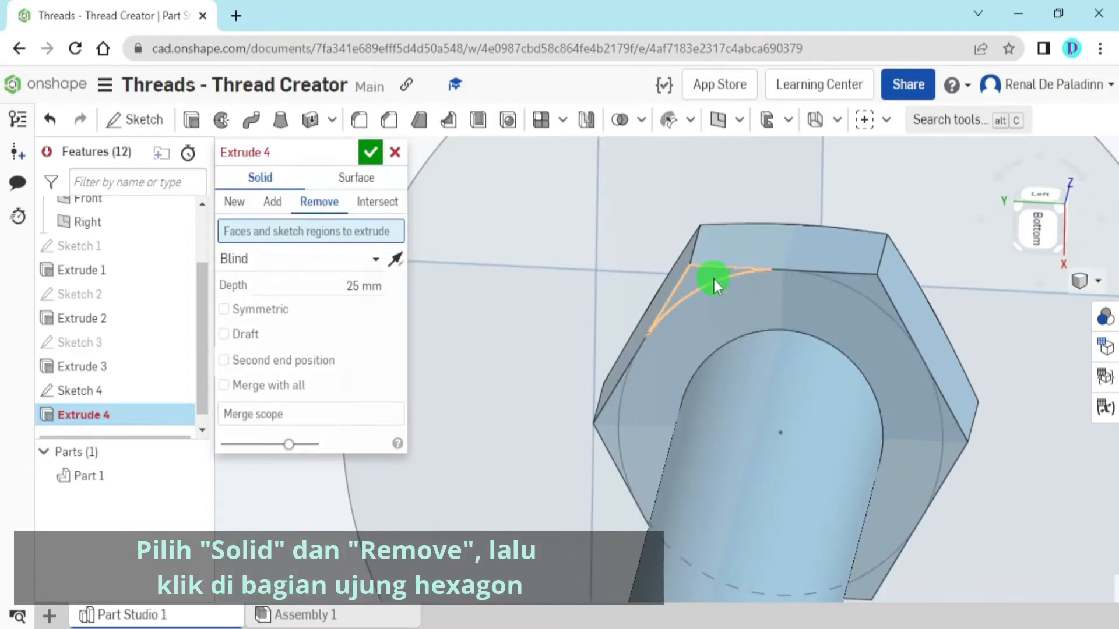
left_click(708, 274)
left_click(870, 288)
mouse_move(870, 288)
right_mouse_down()
mouse_move(646, 403)
mouse_move(704, 452)
mouse_move(666, 330)
right_mouse_up()
left_click(599, 428)
left_click(670, 442)
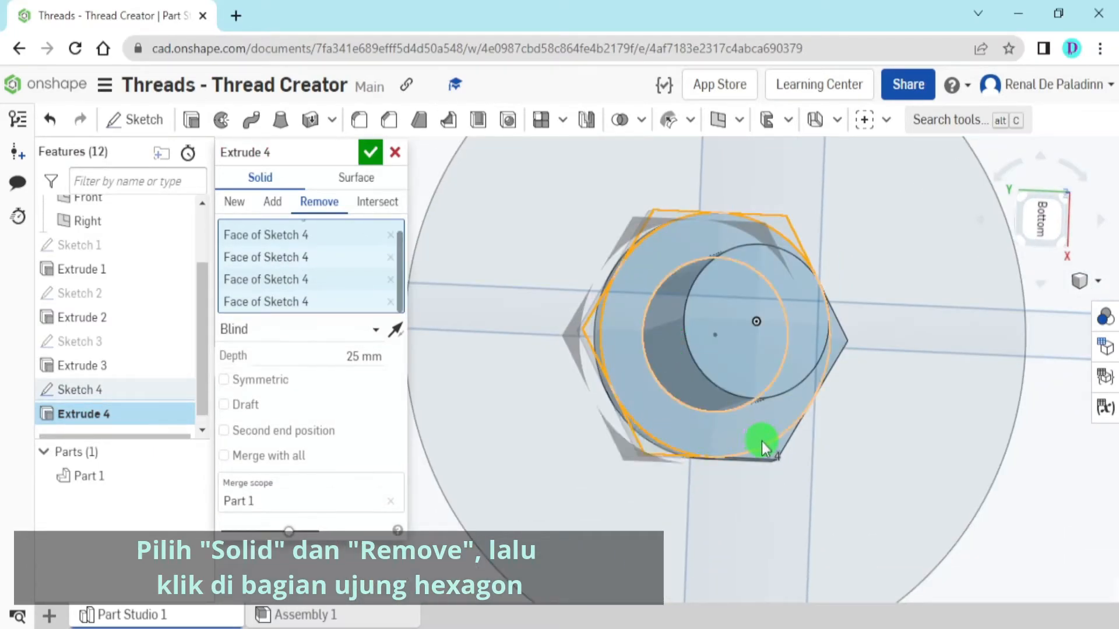
left_click(840, 353)
mouse_move(814, 392)
right_mouse_down()
mouse_move(827, 420)
mouse_move(904, 375)
mouse_move(777, 402)
right_mouse_up()
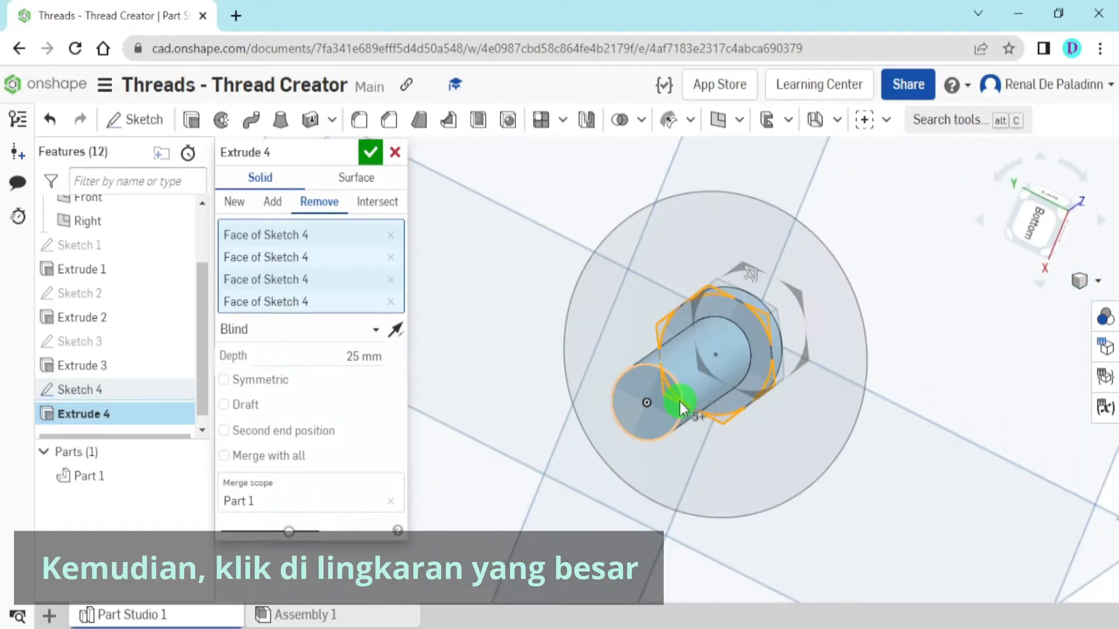
Add the large ring region around the head to the removal and enable a 60° draft
left_click(634, 249)
scroll(631, 323, "up", 2)
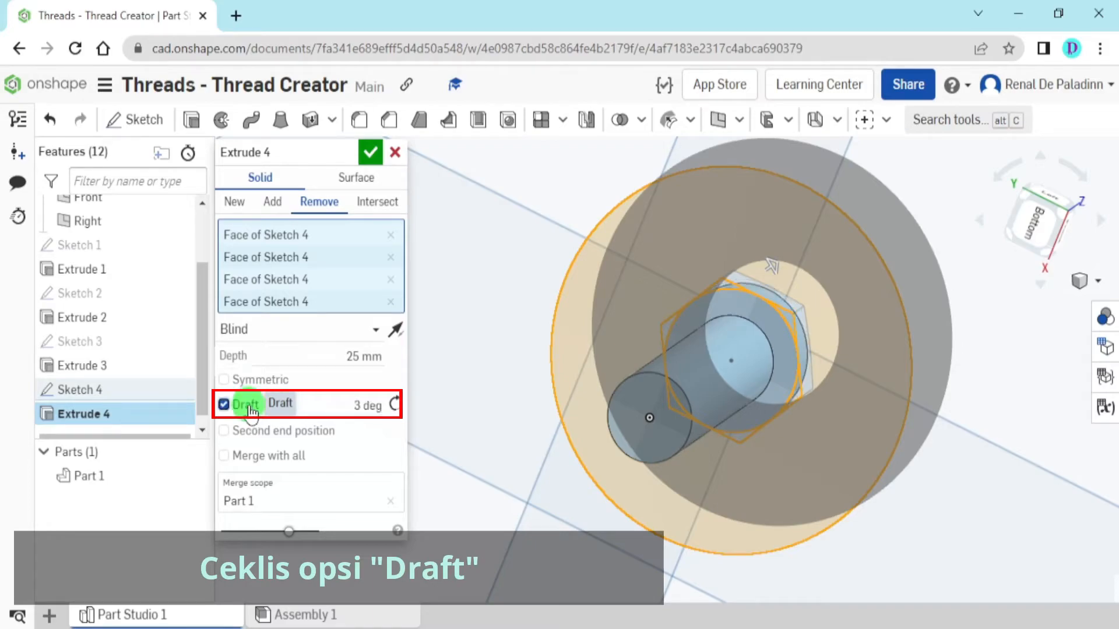
left_click(350, 406)
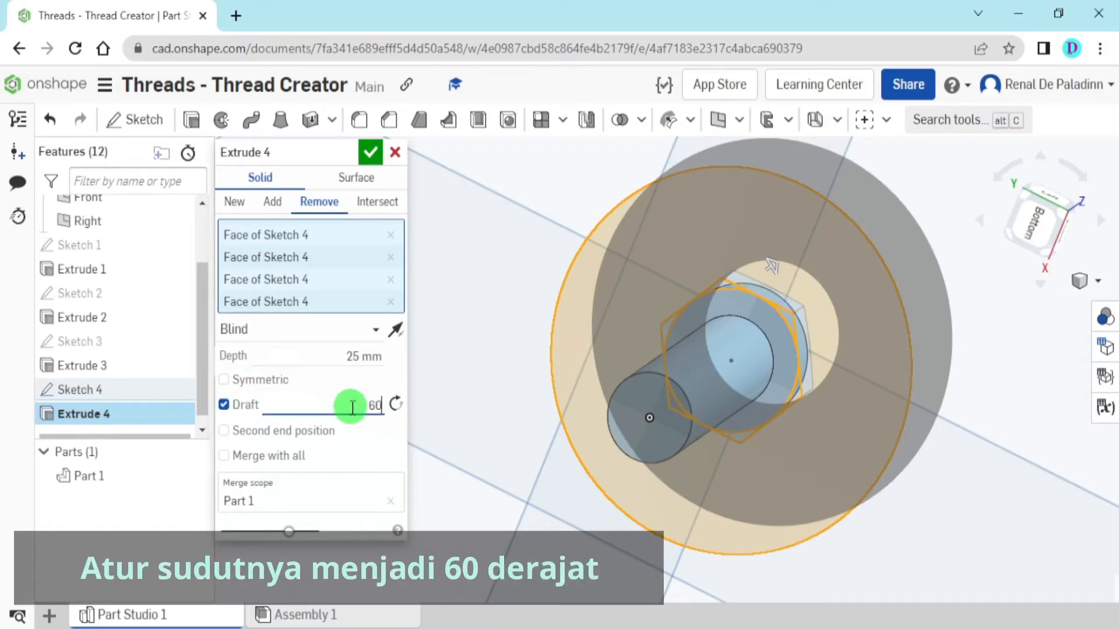
mouse_move(644, 303)
right_mouse_down()
mouse_move(688, 290)
mouse_move(810, 296)
mouse_move(794, 296)
right_mouse_up()
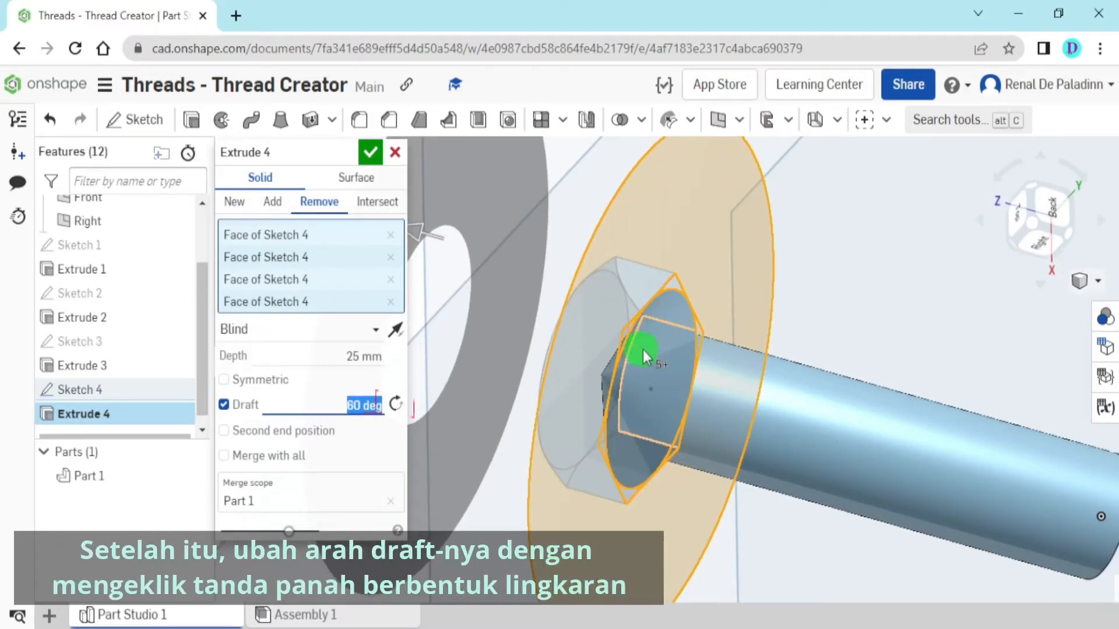
Reverse the draft direction so the cut trims only the corners on the head's underside, and finish the 25 mm blind removal
left_click(397, 404)
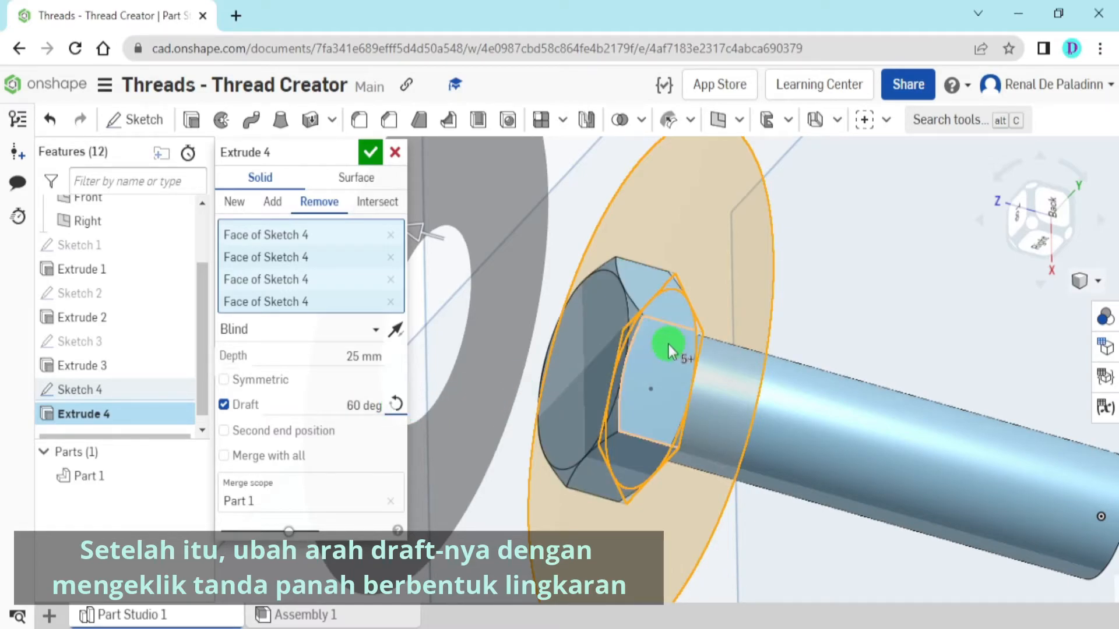
scroll(662, 342, "up", 3)
right_click_drag(655, 341, 612, 337)
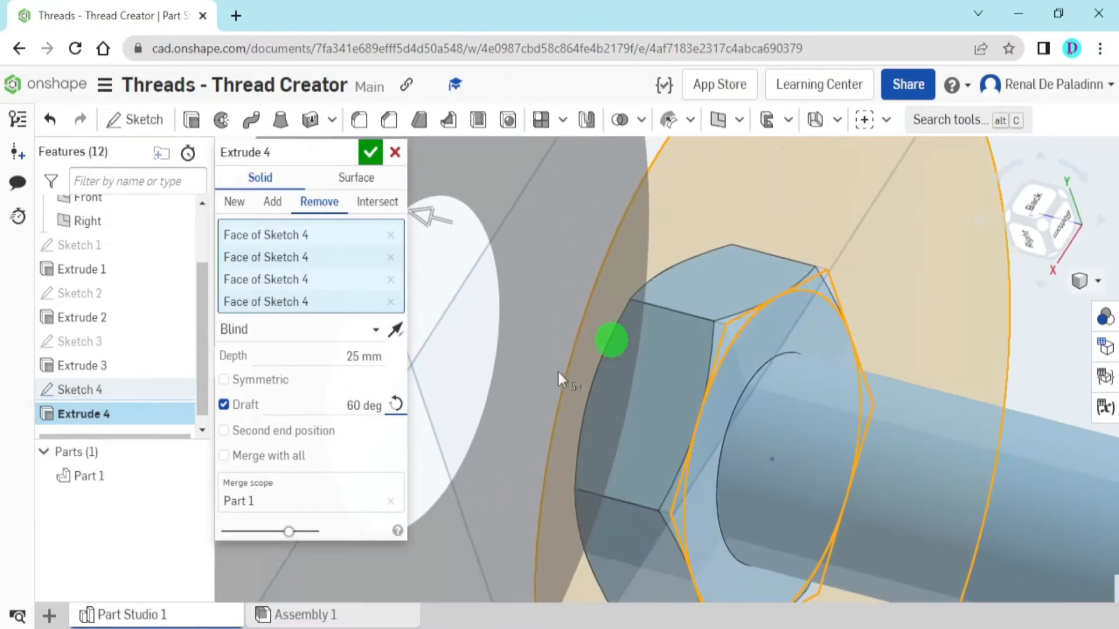
left_click(396, 406)
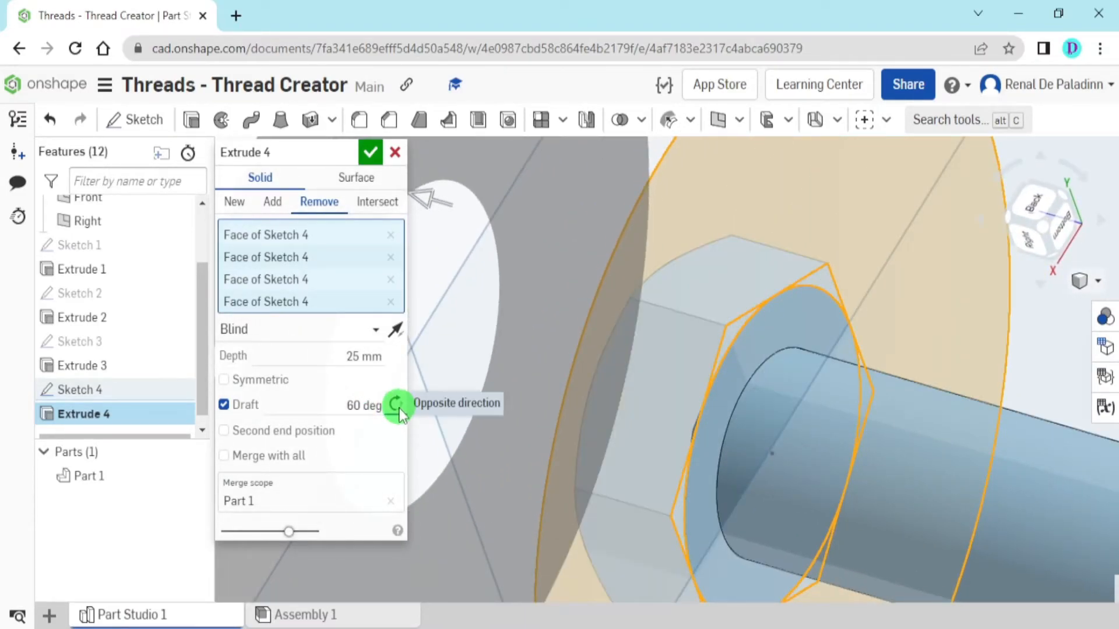
right_click_drag(632, 370, 662, 376)
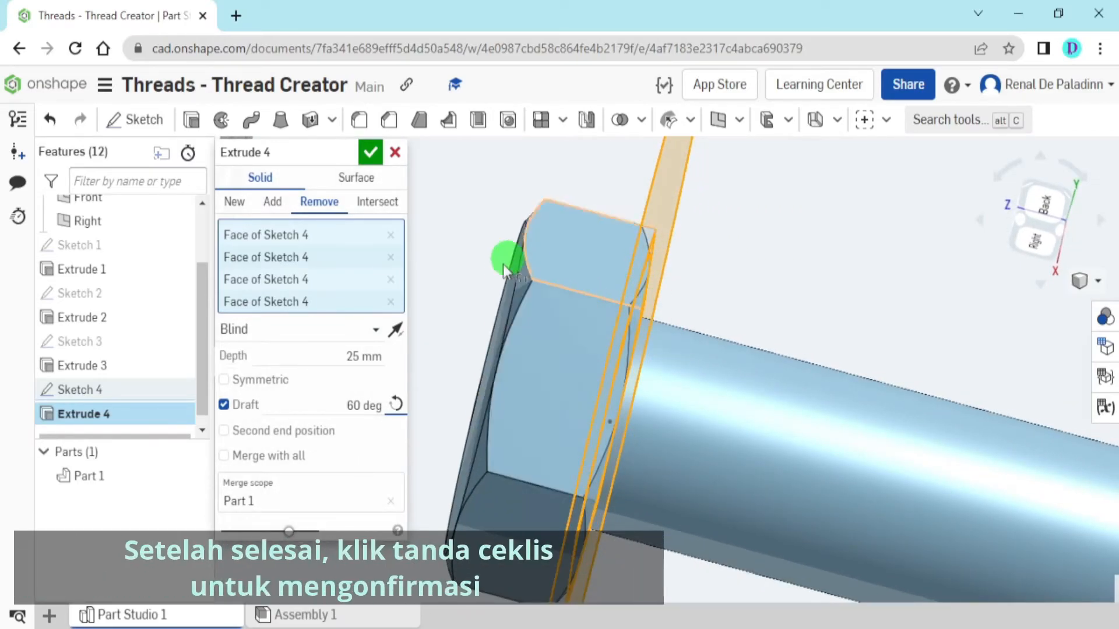
left_click(372, 153)
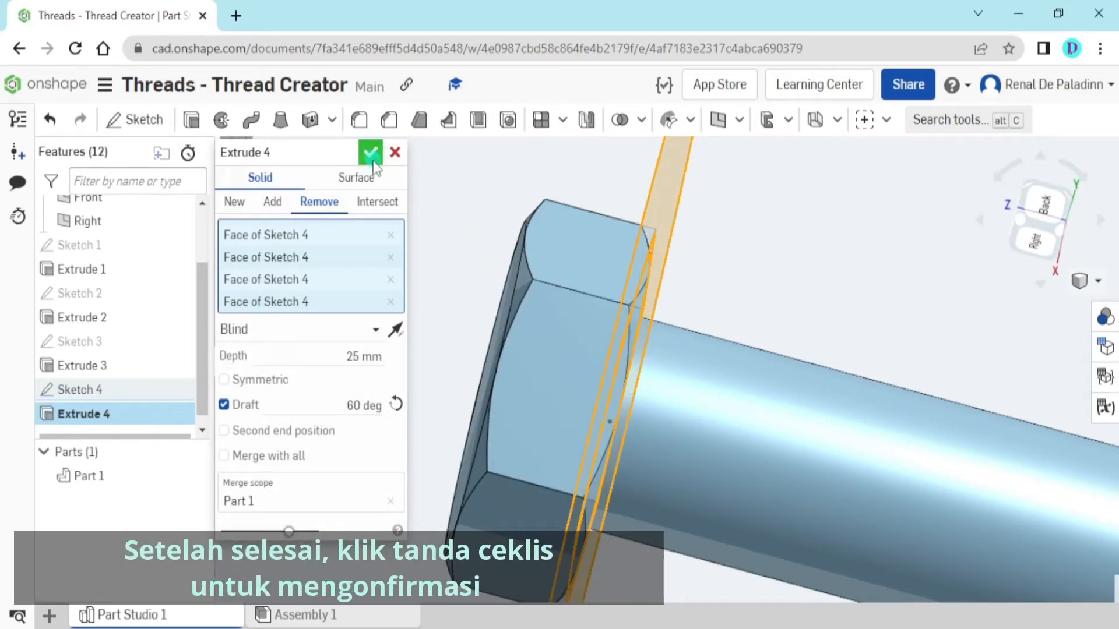
Search the Community spotlight custom features for "thread"
right_click_drag(653, 318, 615, 382)
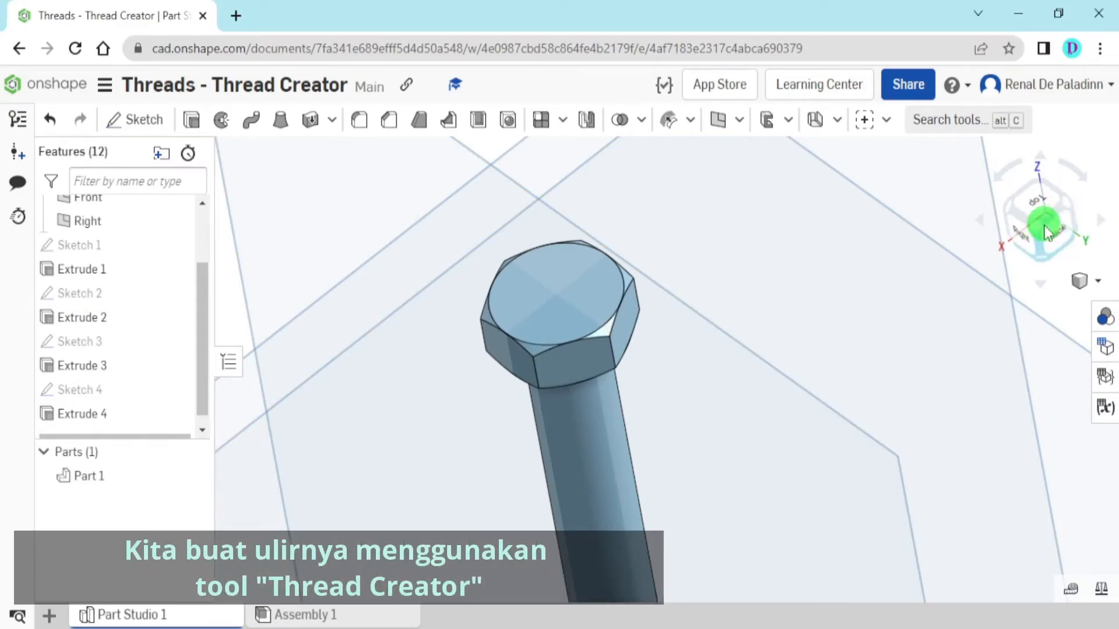
left_click(1009, 213)
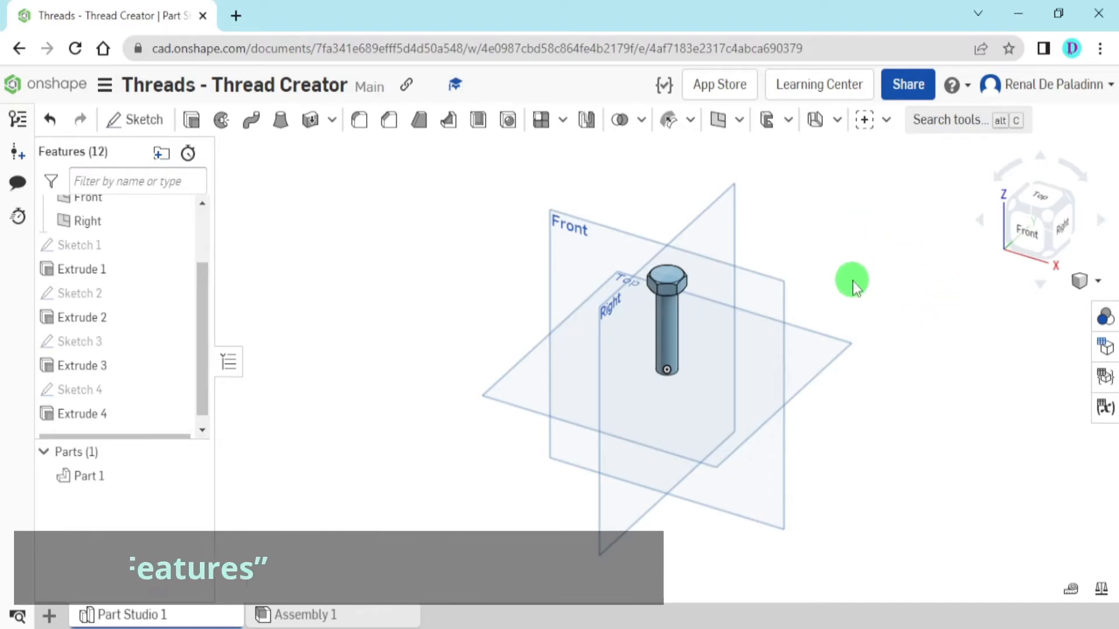
scroll(777, 304, "up", 5)
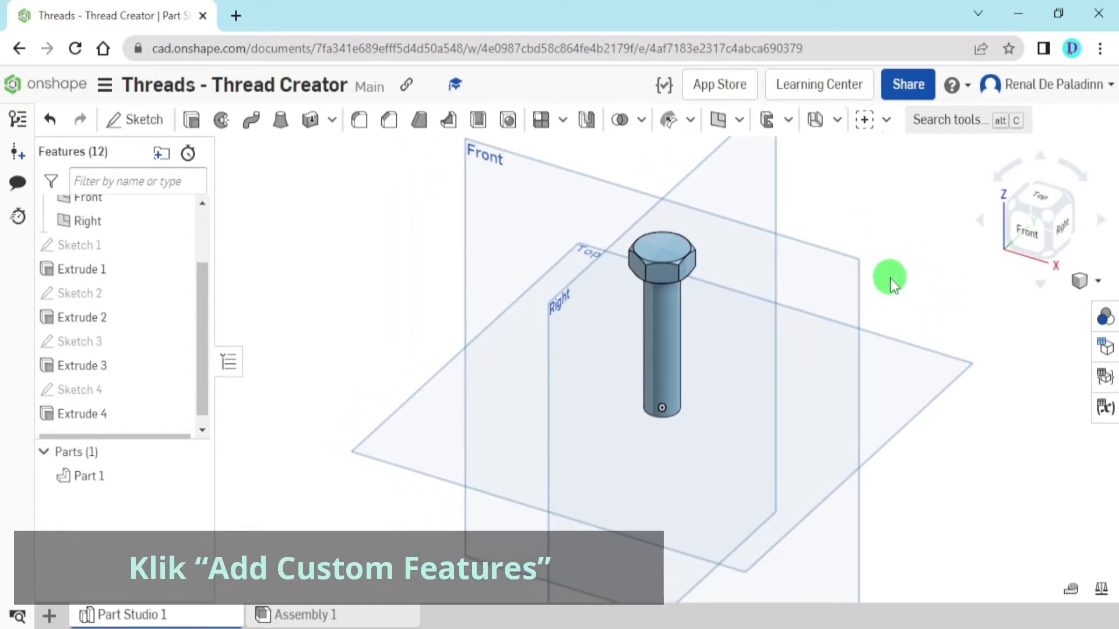
left_click(864, 120)
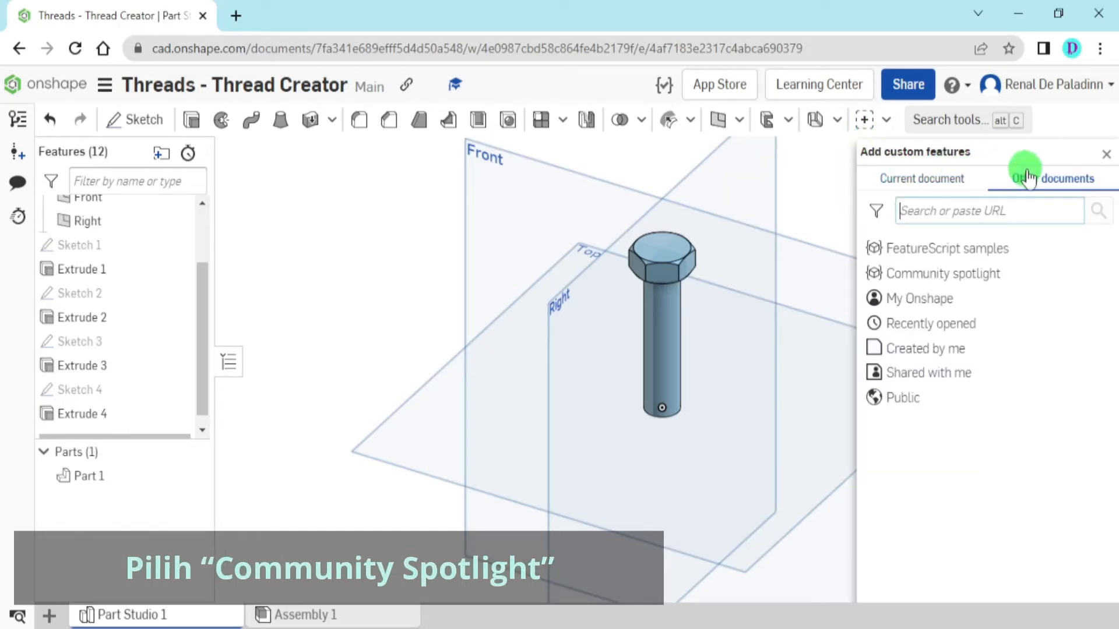
left_click(1014, 278)
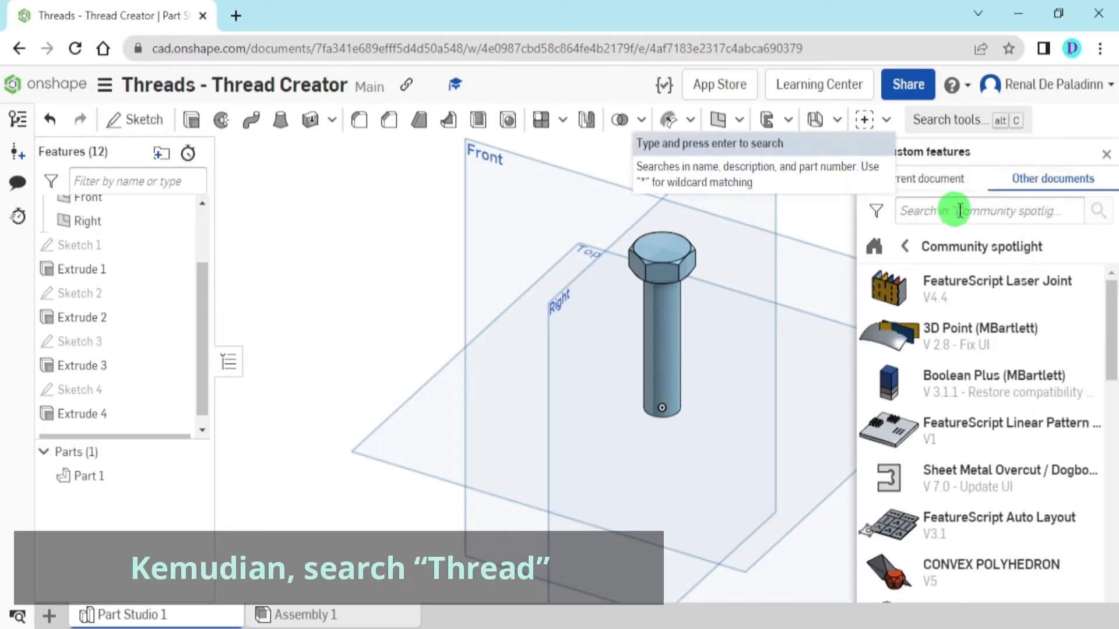
left_click(986, 211)
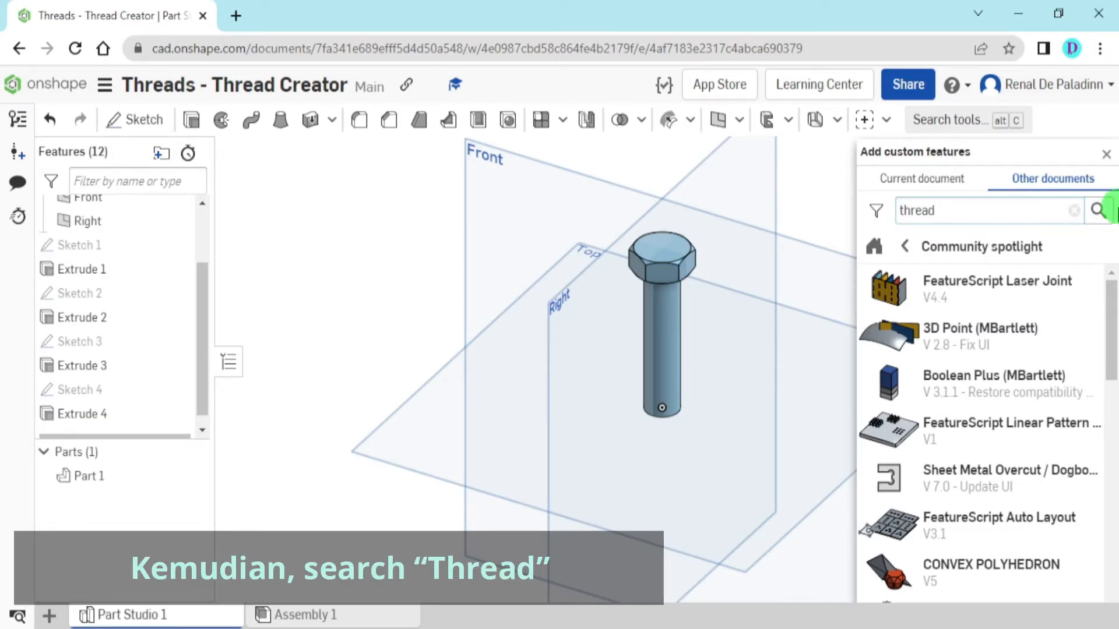
left_click(1103, 214)
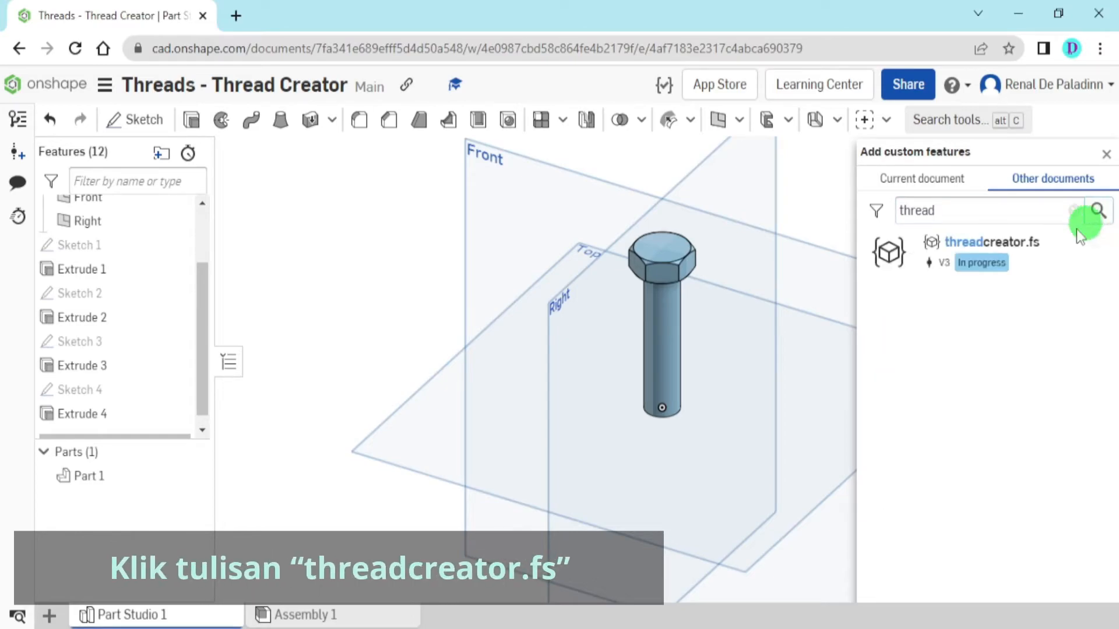
Add the ThreadCreator custom feature from threadcreator.fs, then dismiss the notification and close the custom feature browser
left_click(1029, 259)
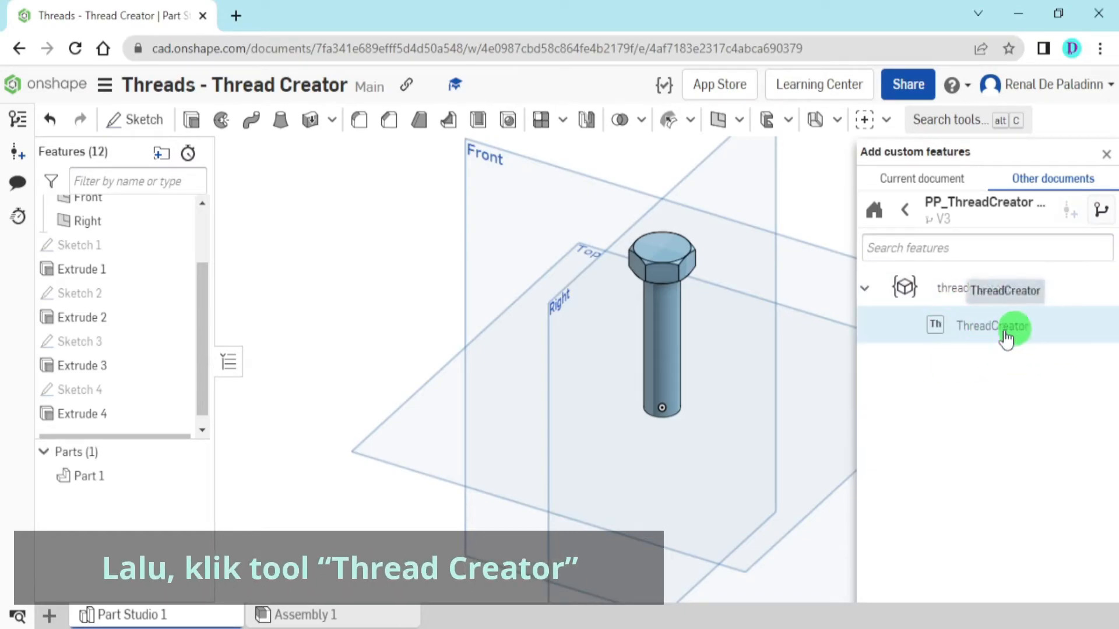
left_click(1047, 337)
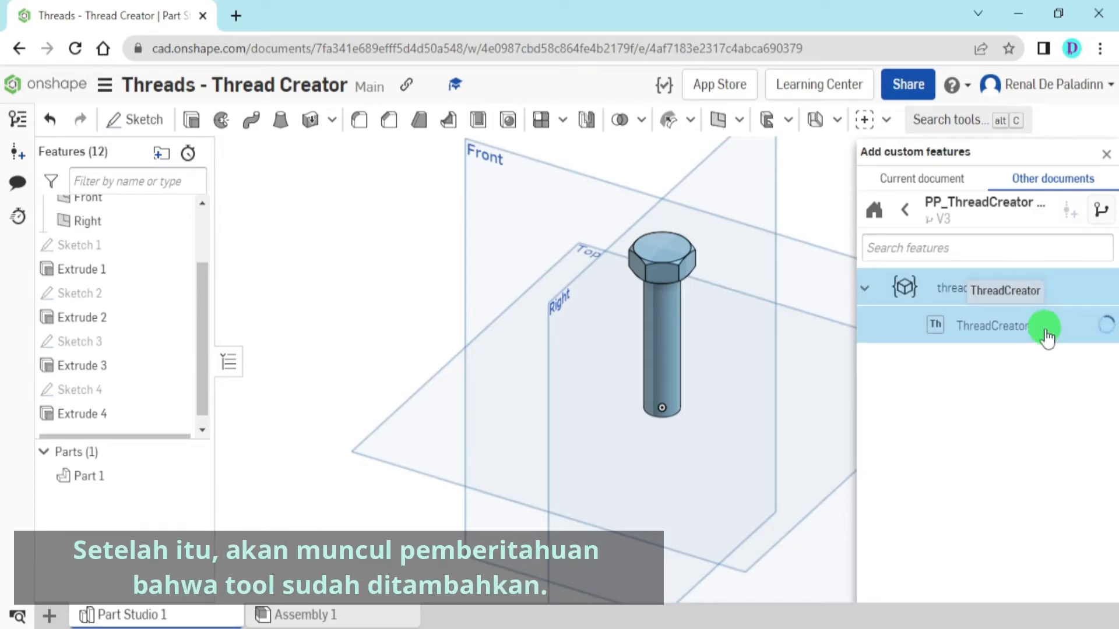
left_click_drag(394, 159, 683, 165)
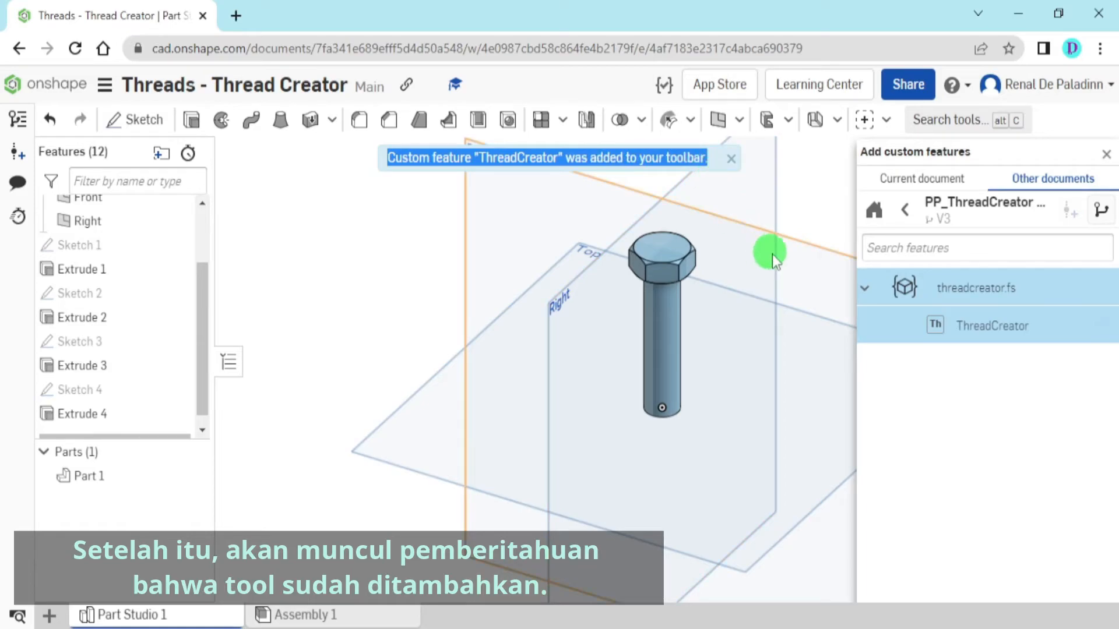
left_click(731, 163)
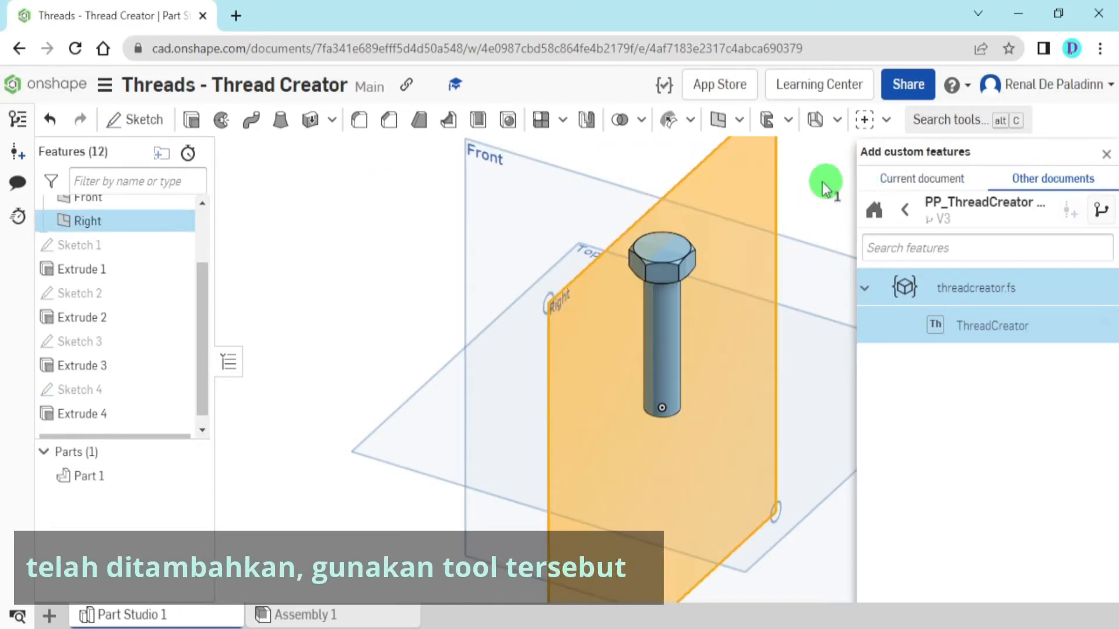
left_click(1107, 156)
Start a ThreadCreator feature and choose the bolt's cylindrical shank as the face to thread
left_click(886, 120)
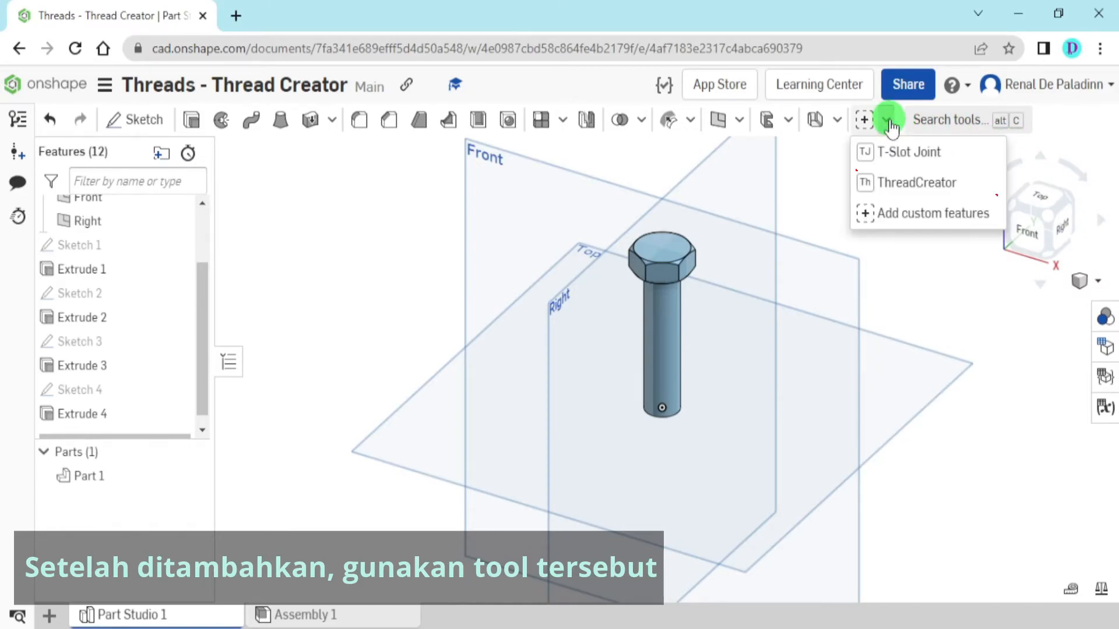
left_click(961, 185)
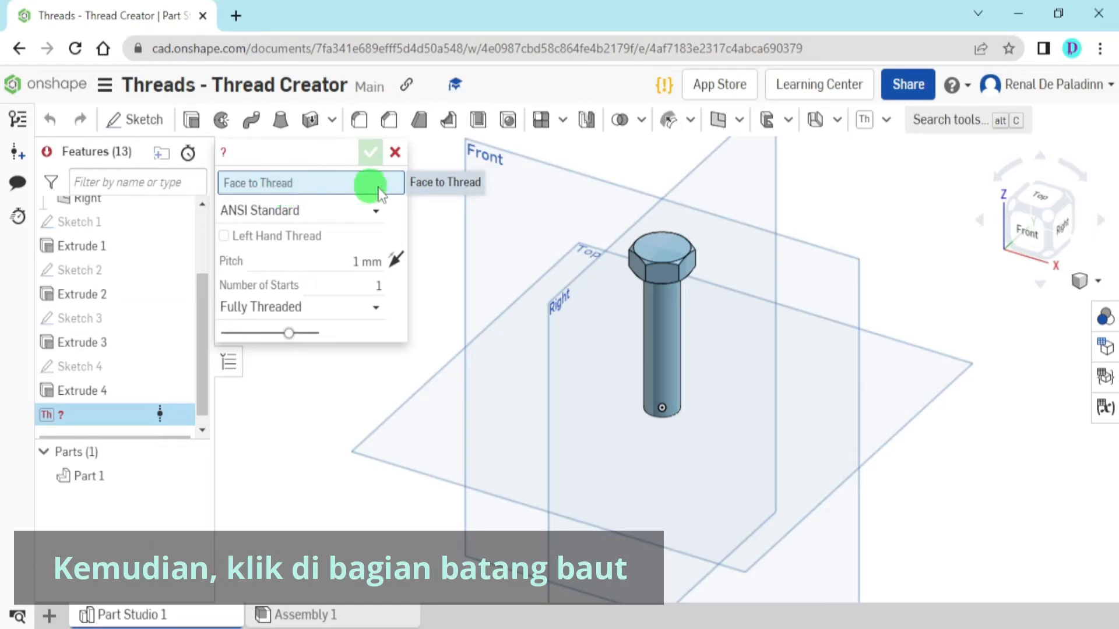
scroll(649, 340, "up", 4)
left_click(655, 334)
right_click_drag(655, 334, 653, 327)
left_click(670, 327)
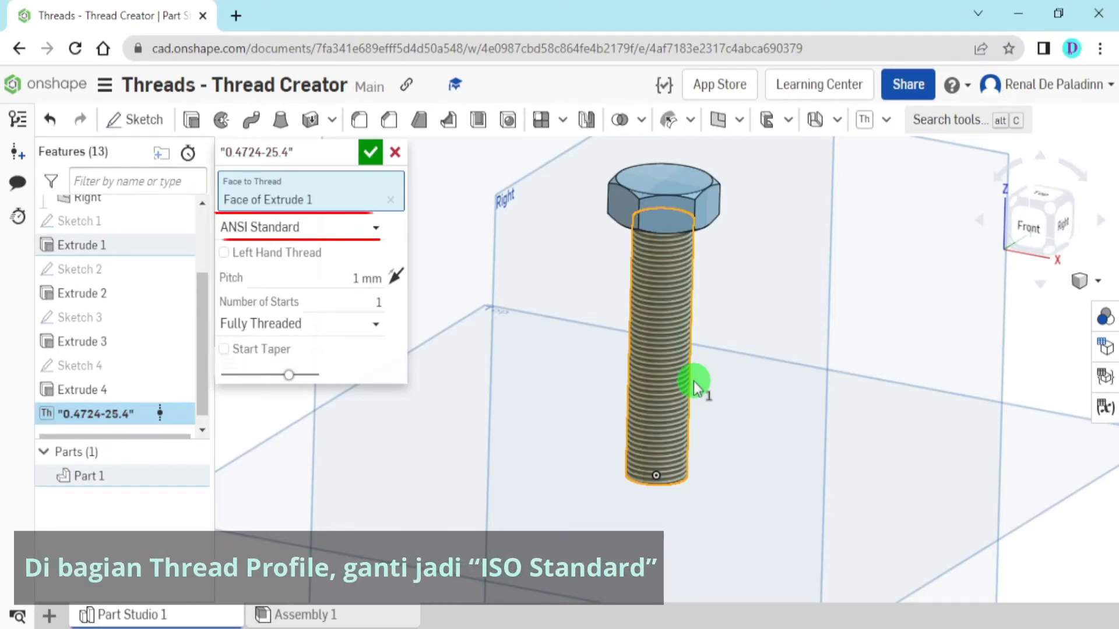
Set the shank thread's profile to ISO Standard
scroll(686, 374, "up", 6)
right_click_drag(690, 375, 677, 354)
scroll(677, 355, "down", 3)
middle_click_drag(694, 245, 699, 400)
scroll(681, 331, "up", 4)
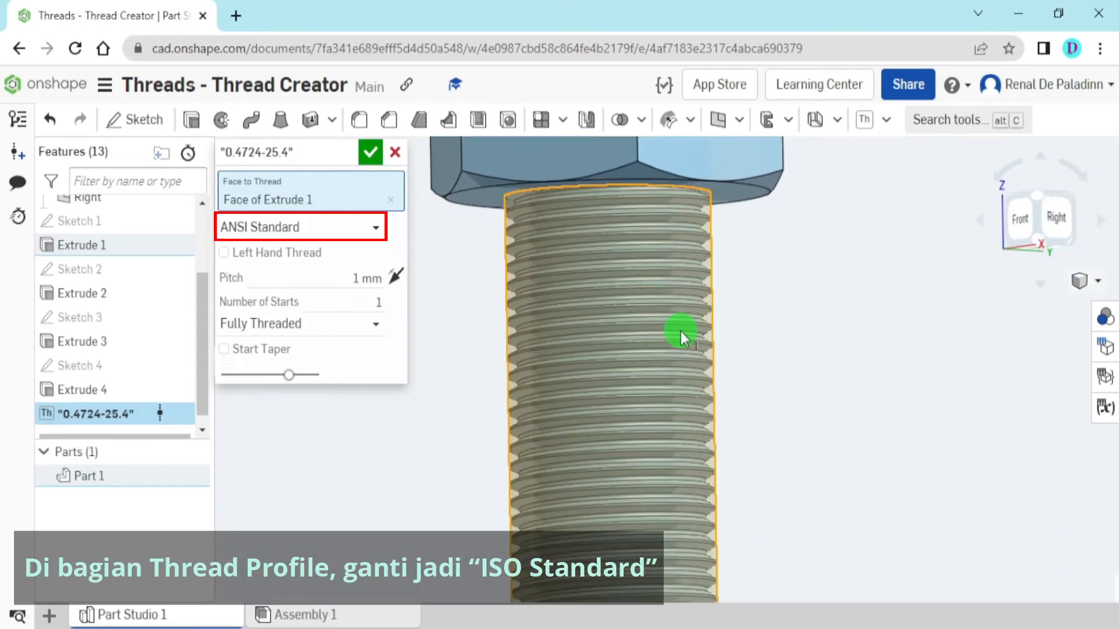
left_click(327, 230)
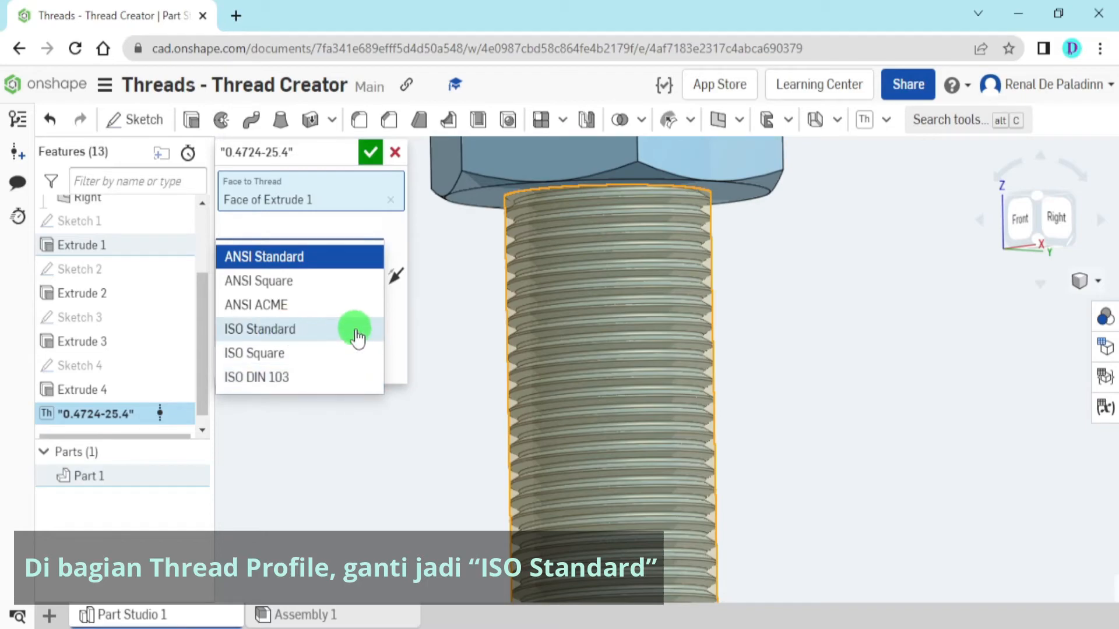
left_click(306, 330)
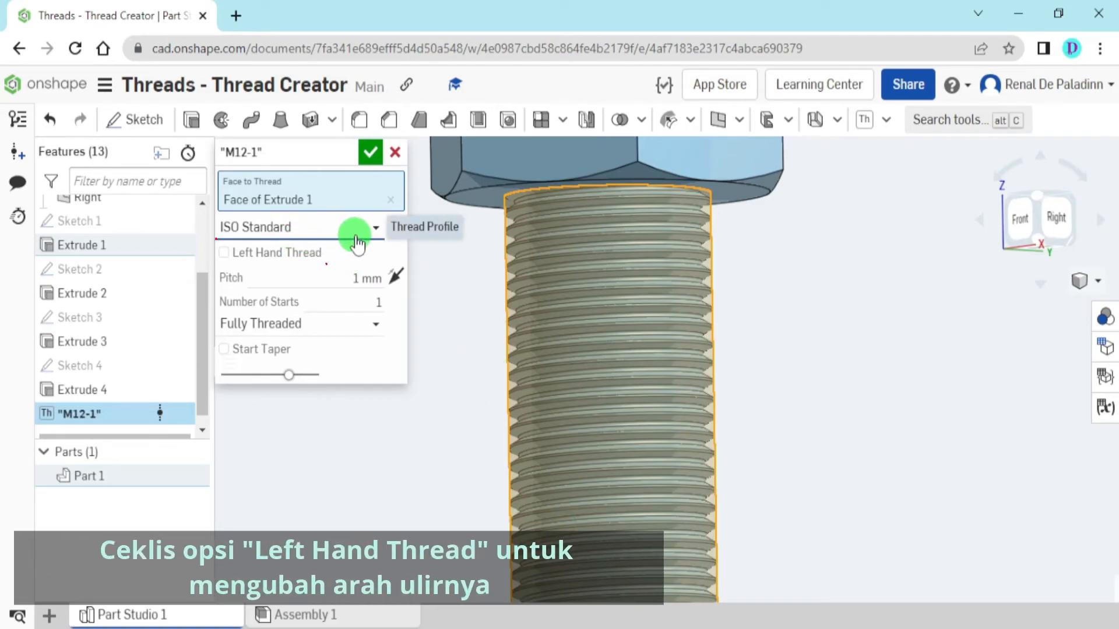
Inspect the thread along the bolt's shank and reverse its direction with the Left Hand Thread option
scroll(707, 300, "down", 3)
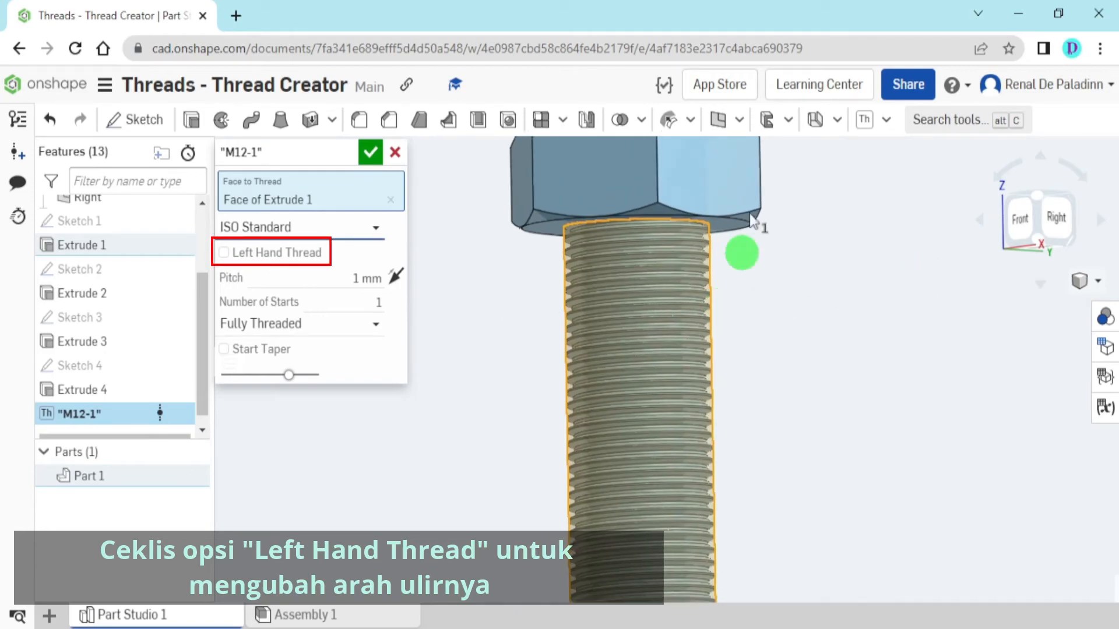
middle_click_drag(751, 221, 784, 115)
scroll(785, 345, "down", 1)
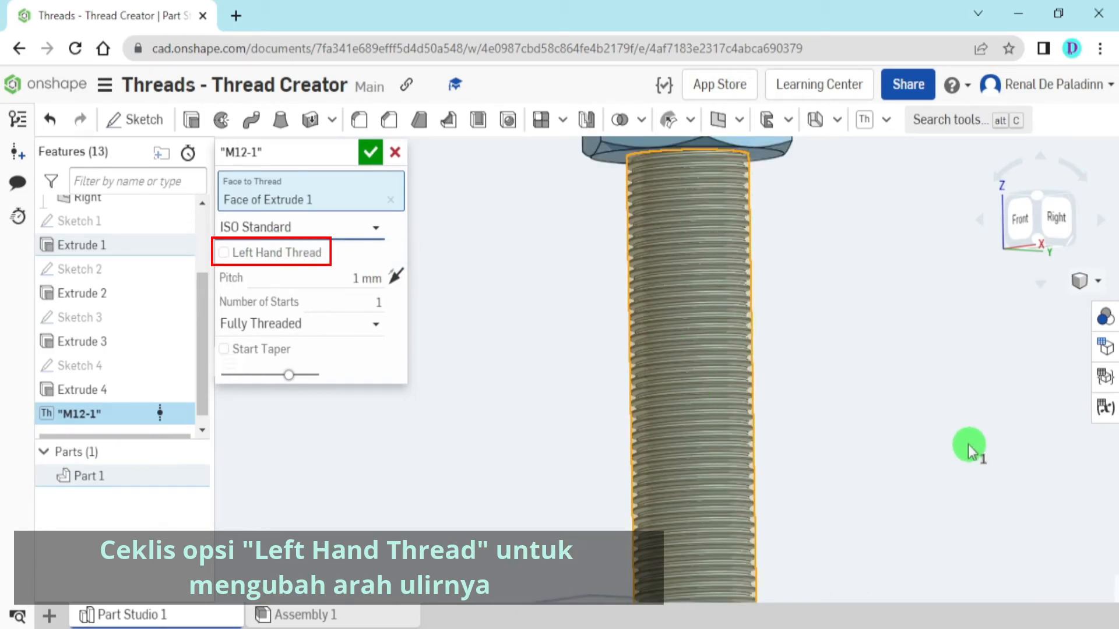
middle_click_drag(968, 445, 934, 242)
scroll(728, 374, "up", 3)
scroll(752, 379, "up", 3)
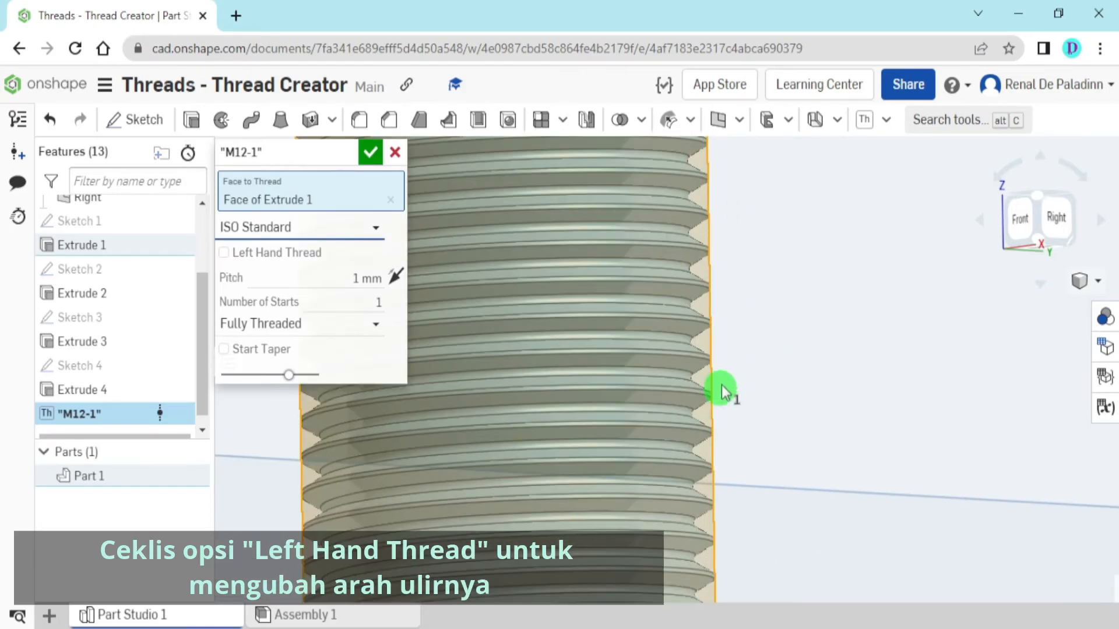
scroll(874, 288, "down", 2)
right_click_drag(861, 295, 861, 299)
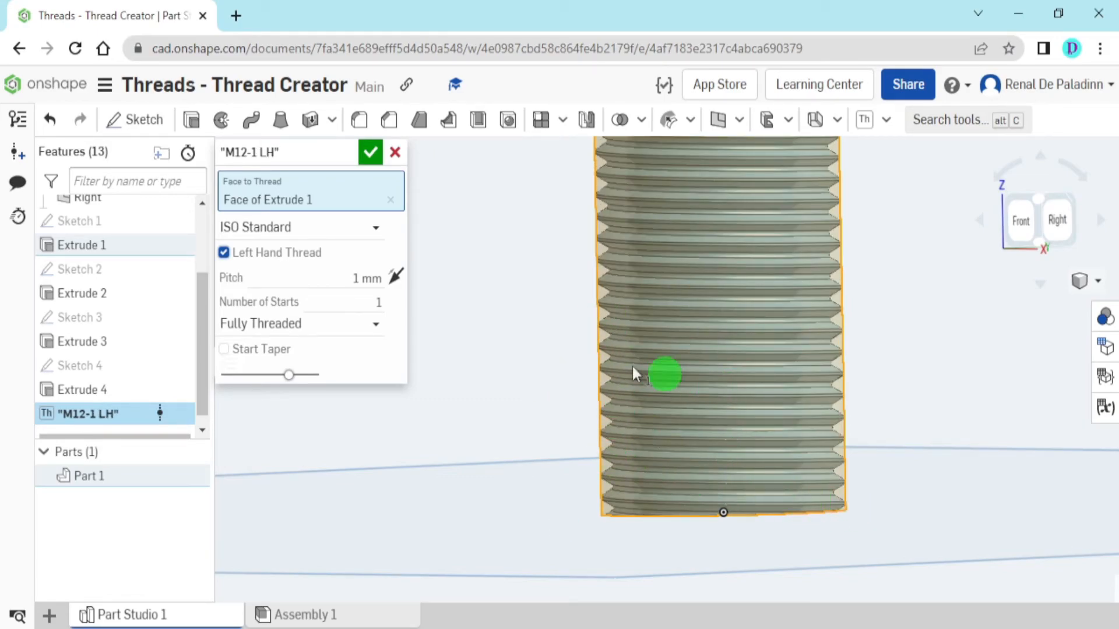
Set the left-hand shank thread's pitch to 1.75 mm and accept the ThreadCreator feature
left_click(301, 257)
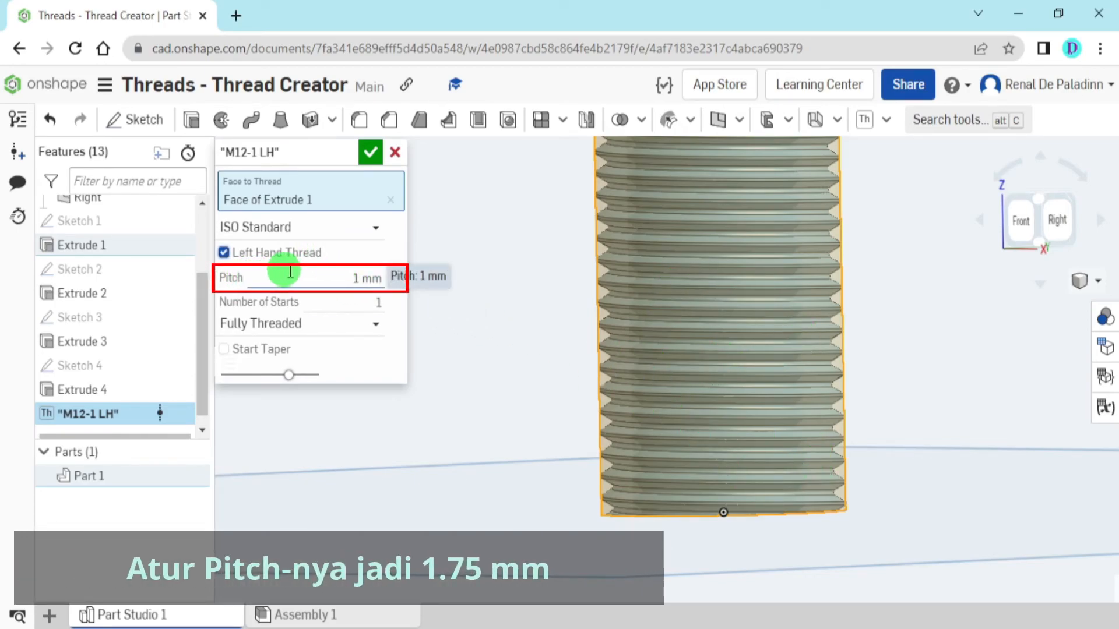
left_click(354, 276)
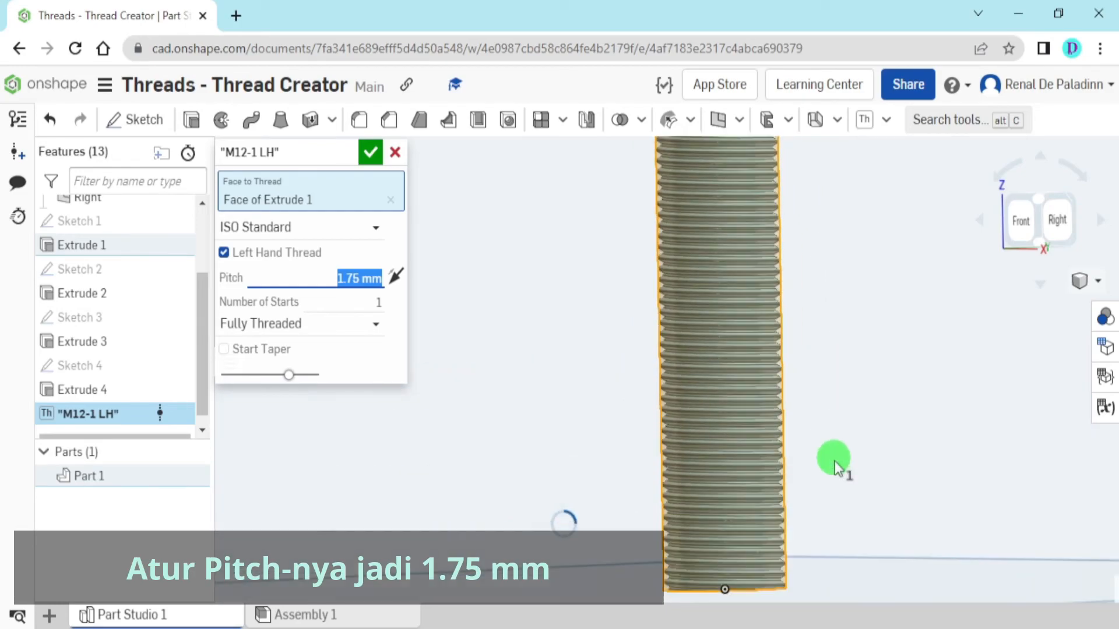
scroll(785, 286, "up", 5)
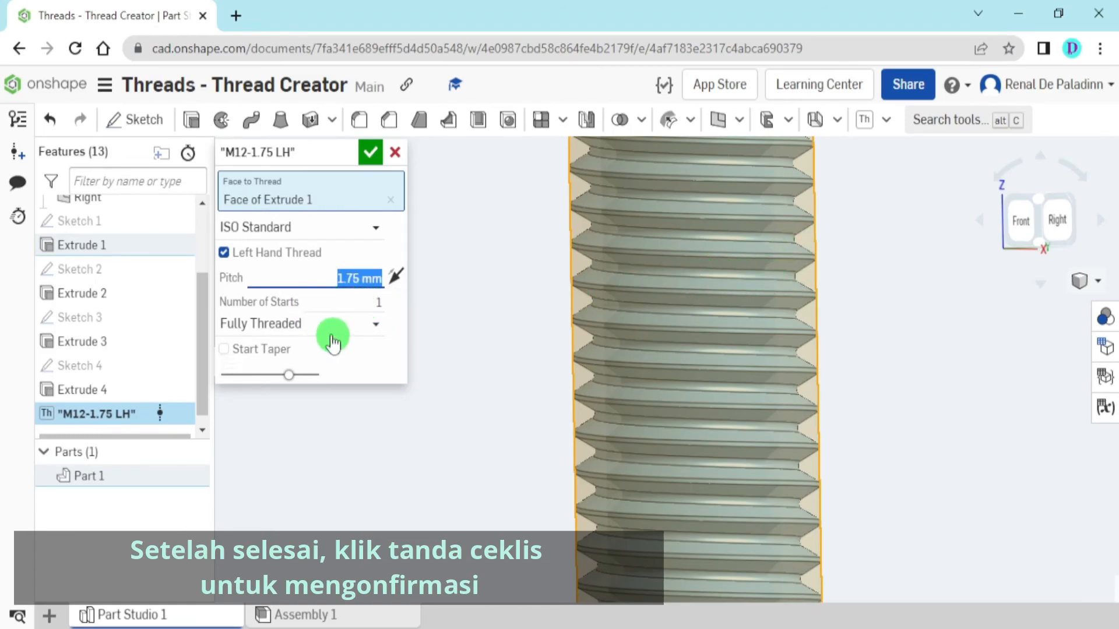
scroll(518, 361, "down", 1)
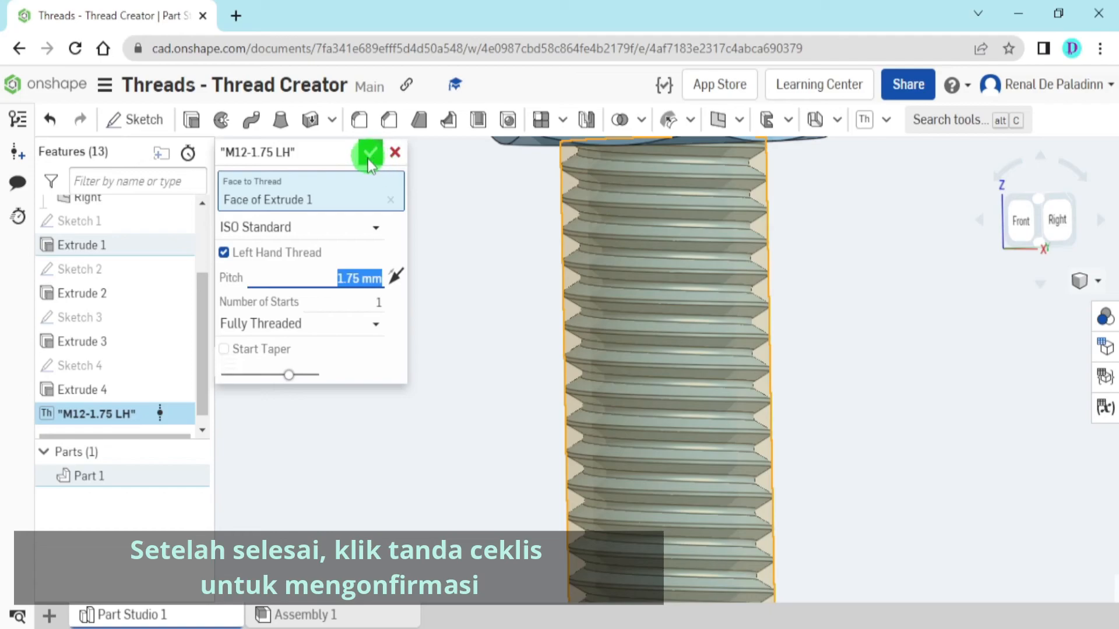
left_click(370, 155)
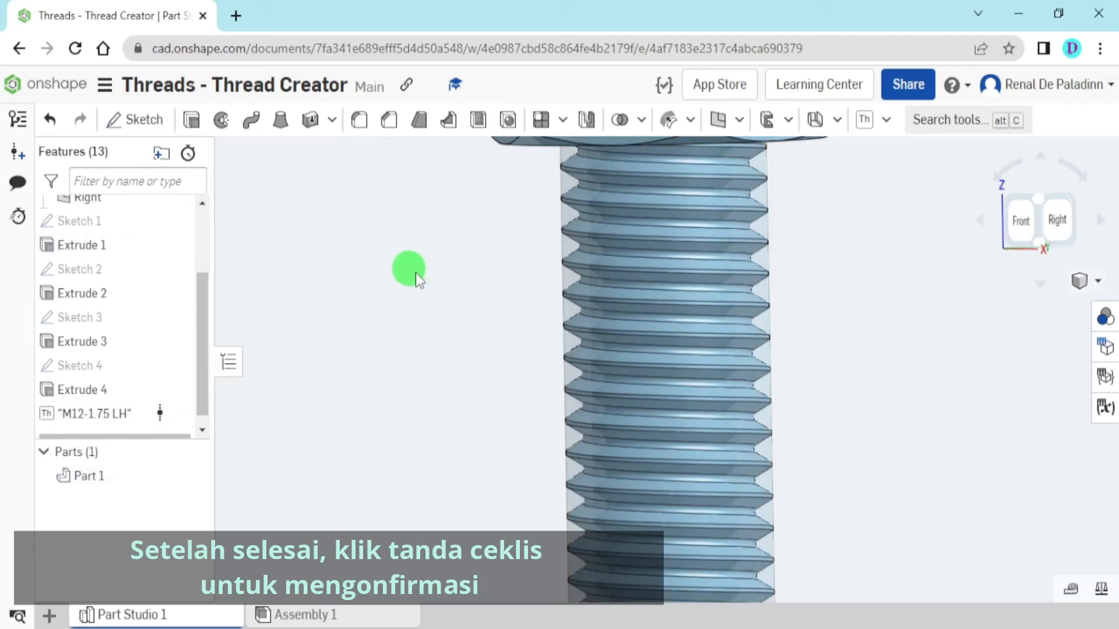
Hide all reference planes around the threaded bolt
scroll(415, 272, "down", 5)
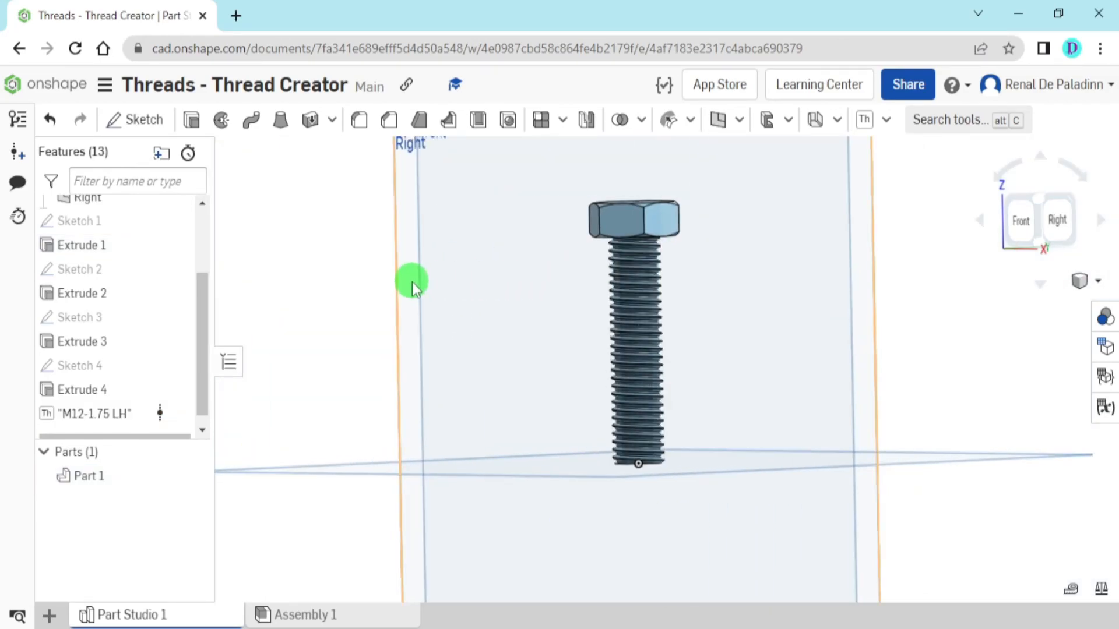
right_click(417, 280)
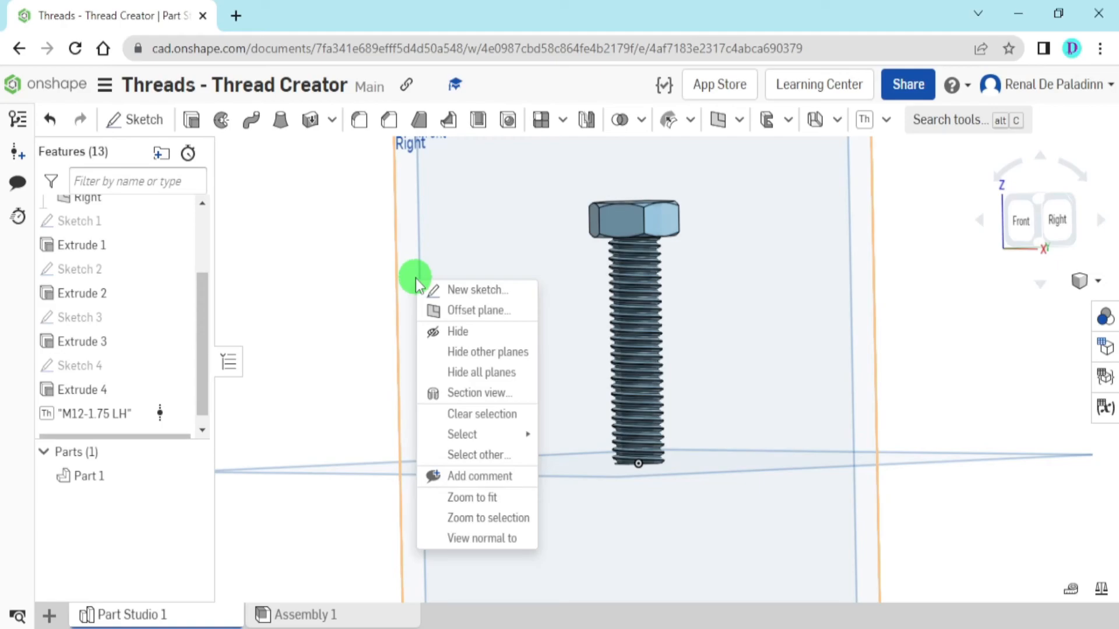
left_click(492, 372)
scroll(492, 370, "down", 3)
right_click(750, 331)
left_click(775, 406)
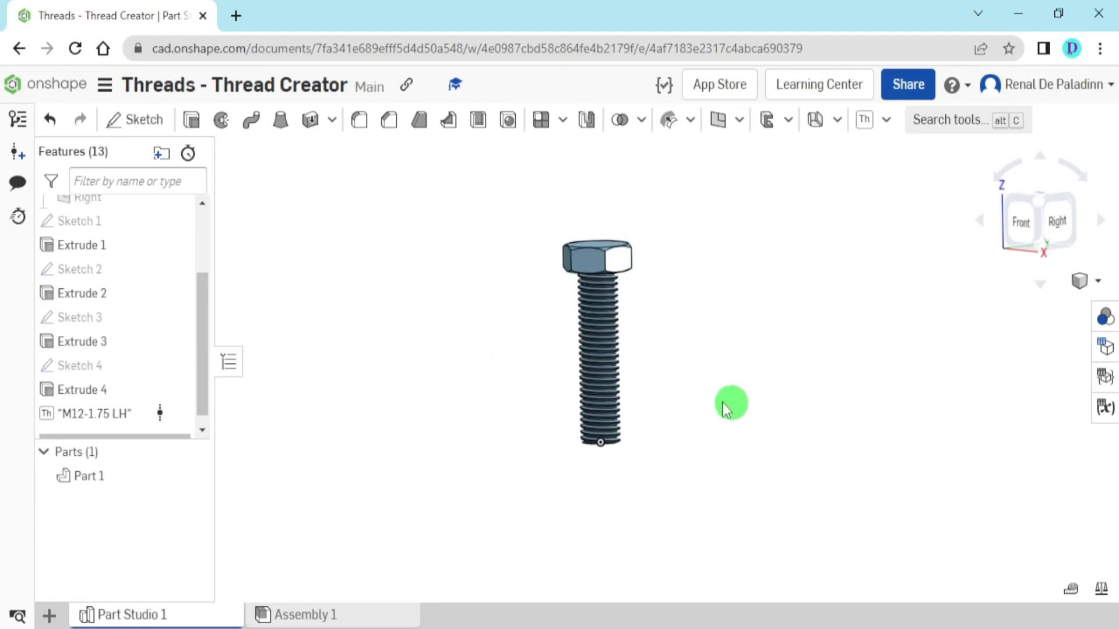
Examine the thread profile along the bolt's shank from the front, the left and oblique angles
scroll(769, 402, "up", 5)
right_click_drag(763, 381, 760, 354)
left_click(1023, 222)
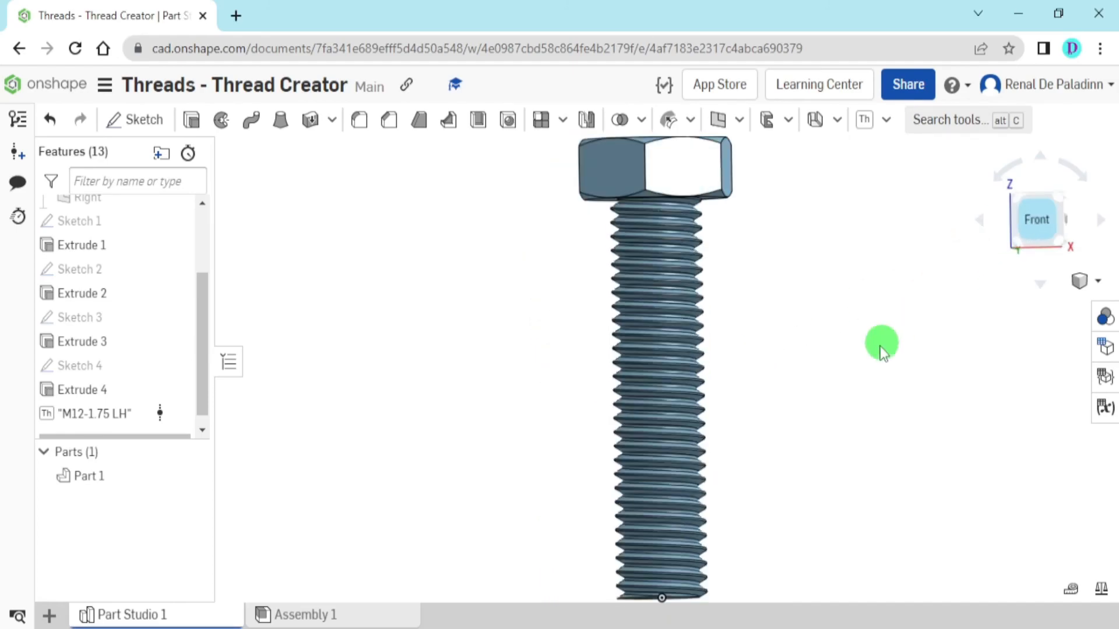
scroll(779, 327, "up", 2)
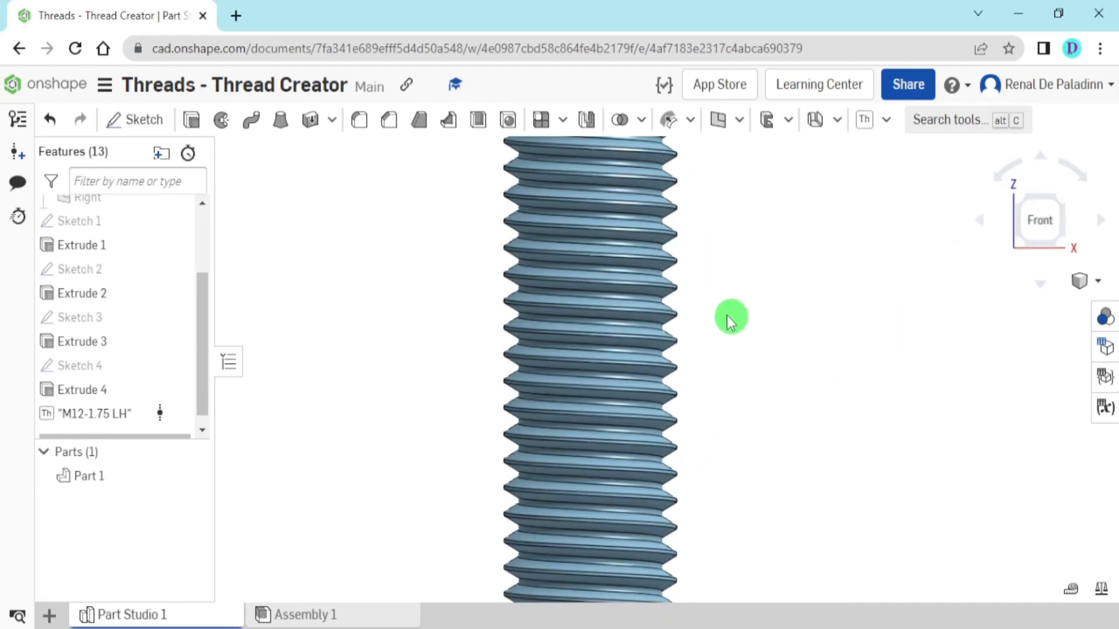
right_click_drag(716, 299, 837, 279)
left_click(1061, 233)
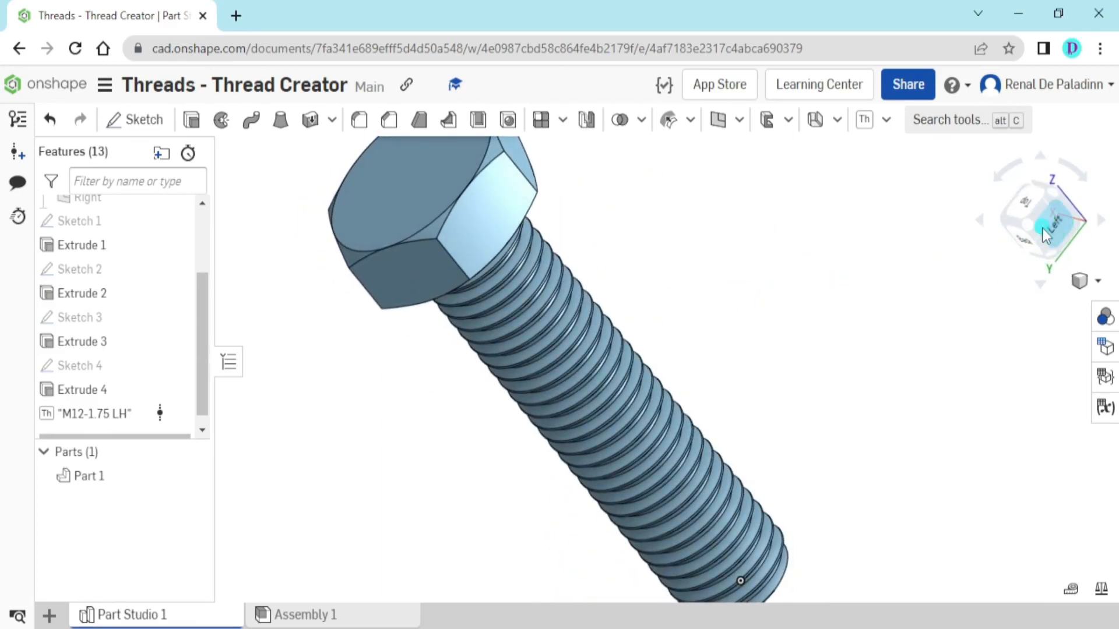
scroll(744, 307, "up", 3)
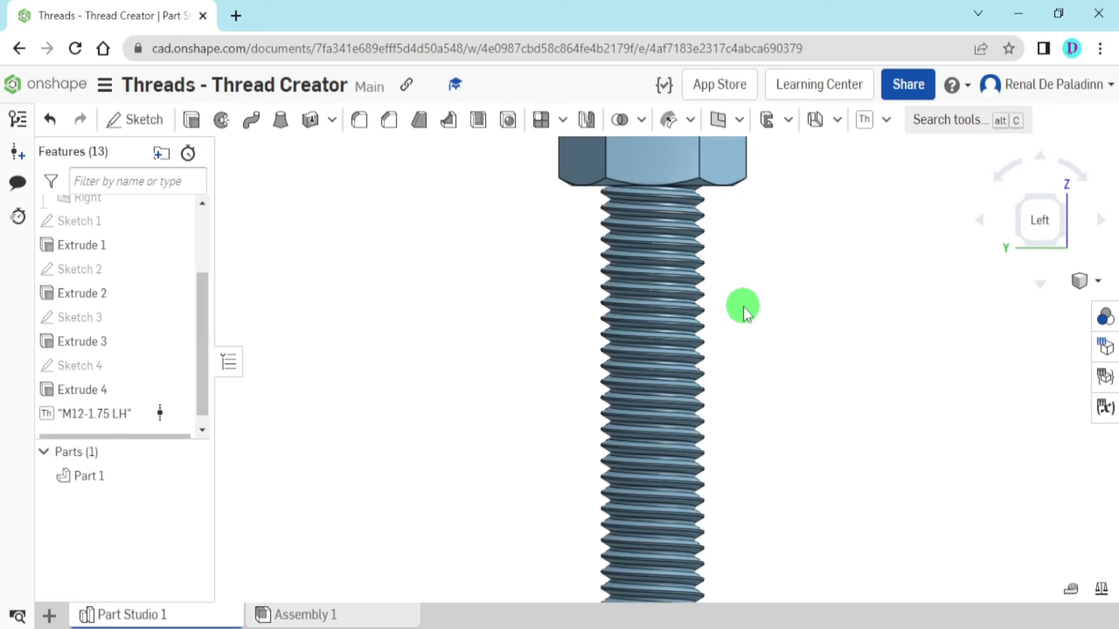
right_click_drag(728, 246, 670, 295)
left_click(1036, 258)
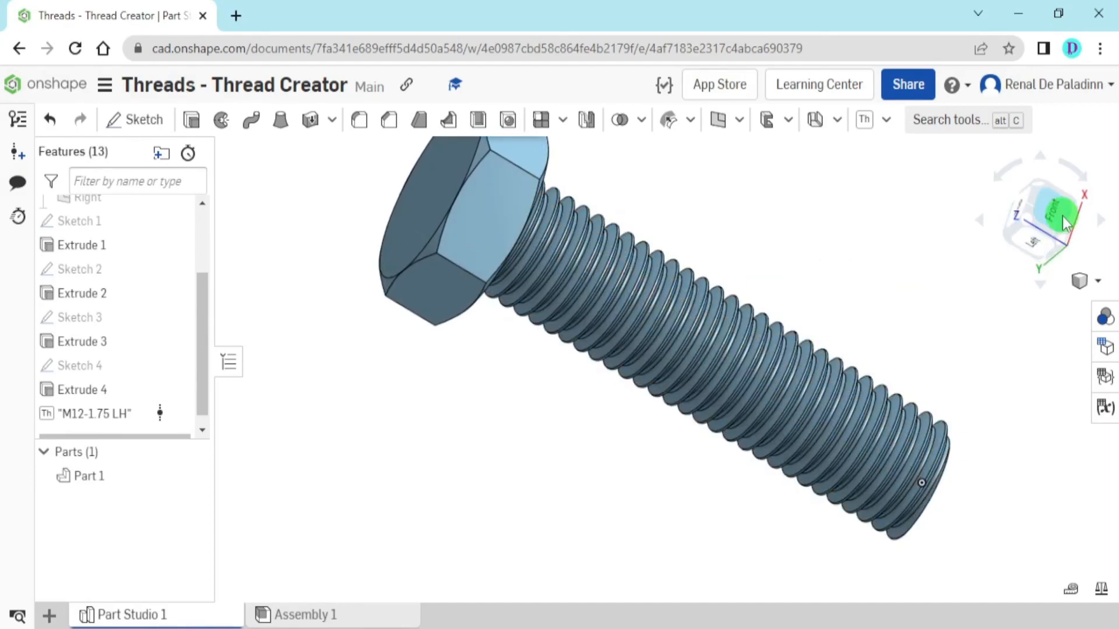
left_click(1062, 216)
right_click_drag(791, 286, 1027, 283)
left_click(1051, 244)
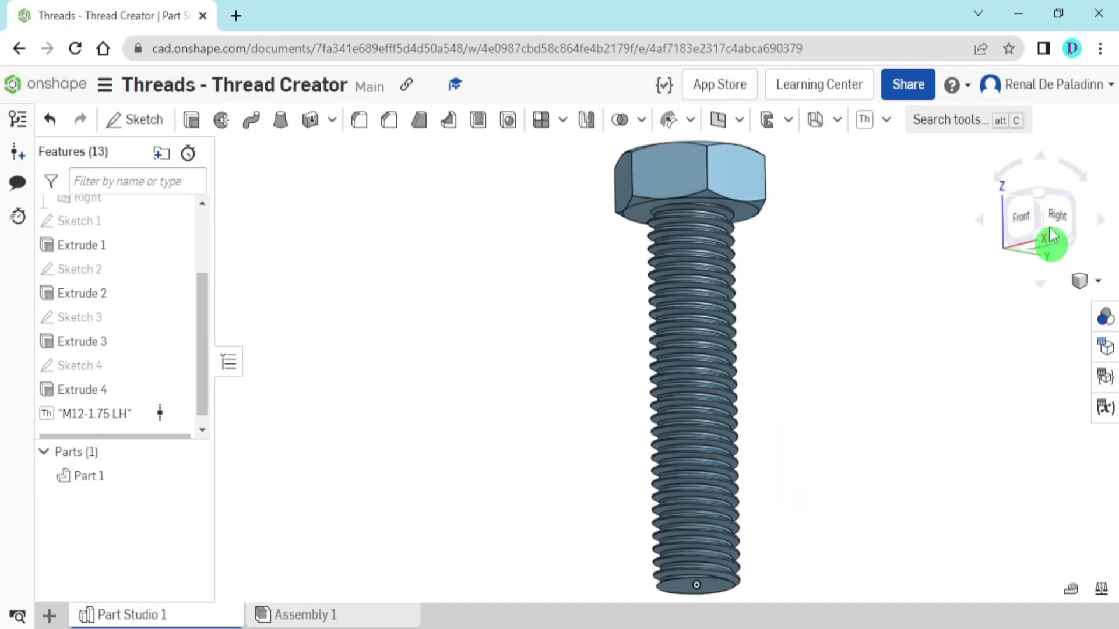
Examine the finished bolt's head and thread up close, ending with the whole bolt in an isometric view
left_click(1038, 201)
scroll(813, 371, "up", 3)
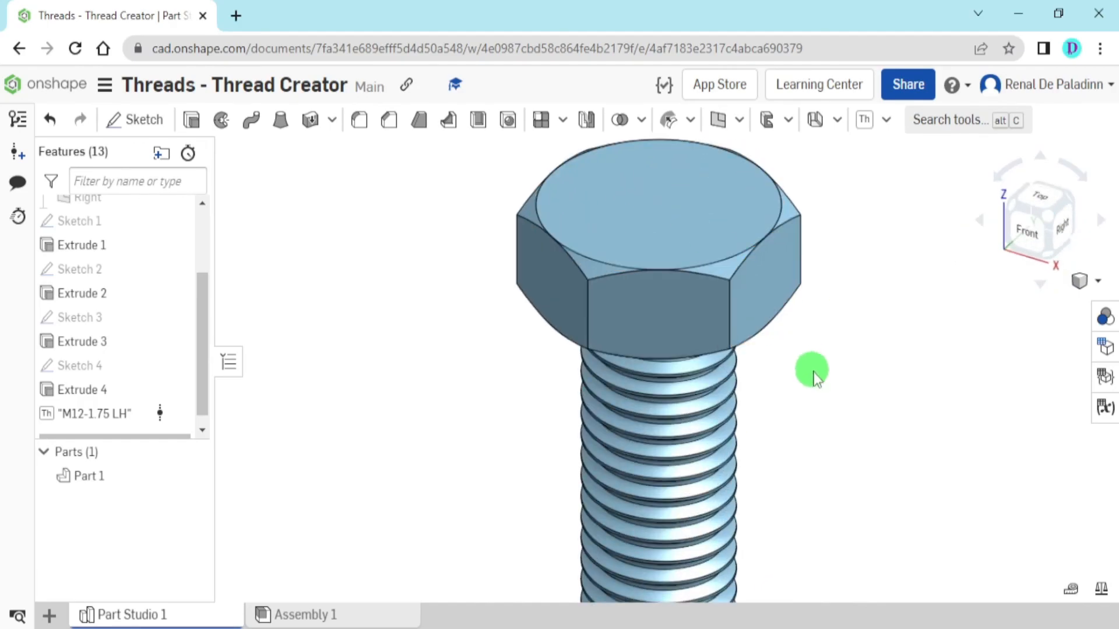
scroll(815, 369, "down", 2)
right_click_drag(817, 358, 717, 317)
scroll(767, 370, "up", 3)
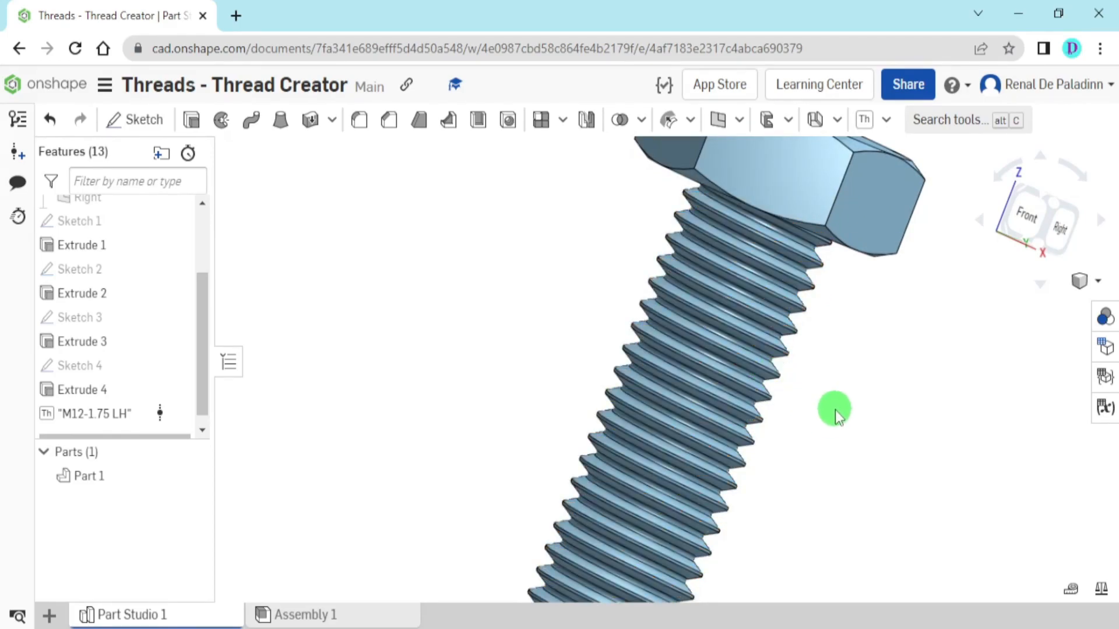
scroll(833, 409, "up", 2)
right_click_drag(802, 411, 771, 404)
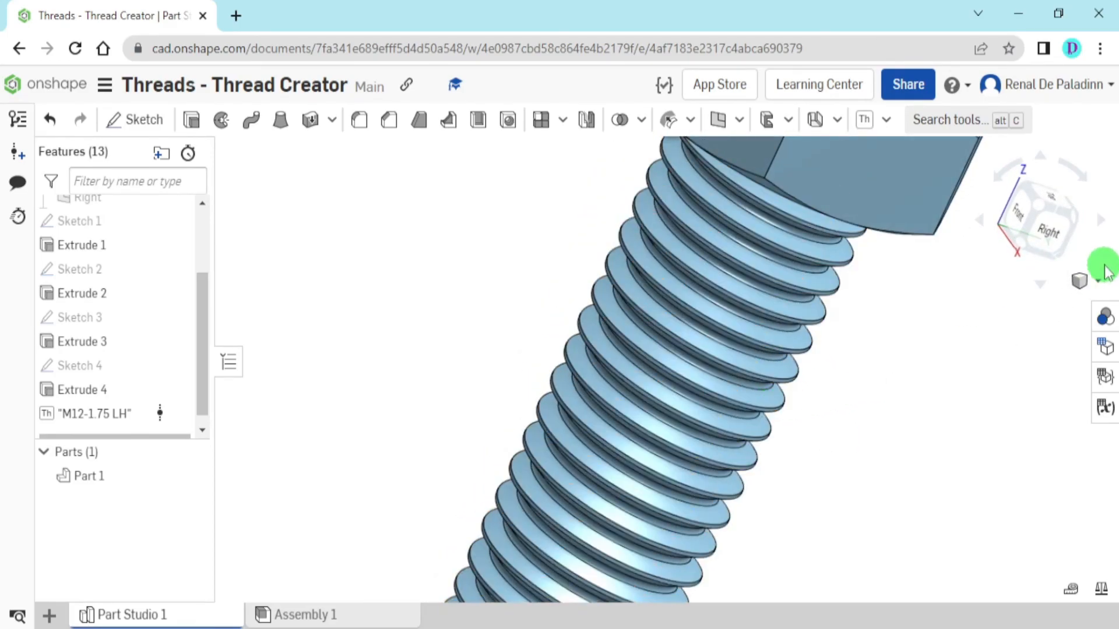
left_click(1052, 242)
left_click(1023, 201)
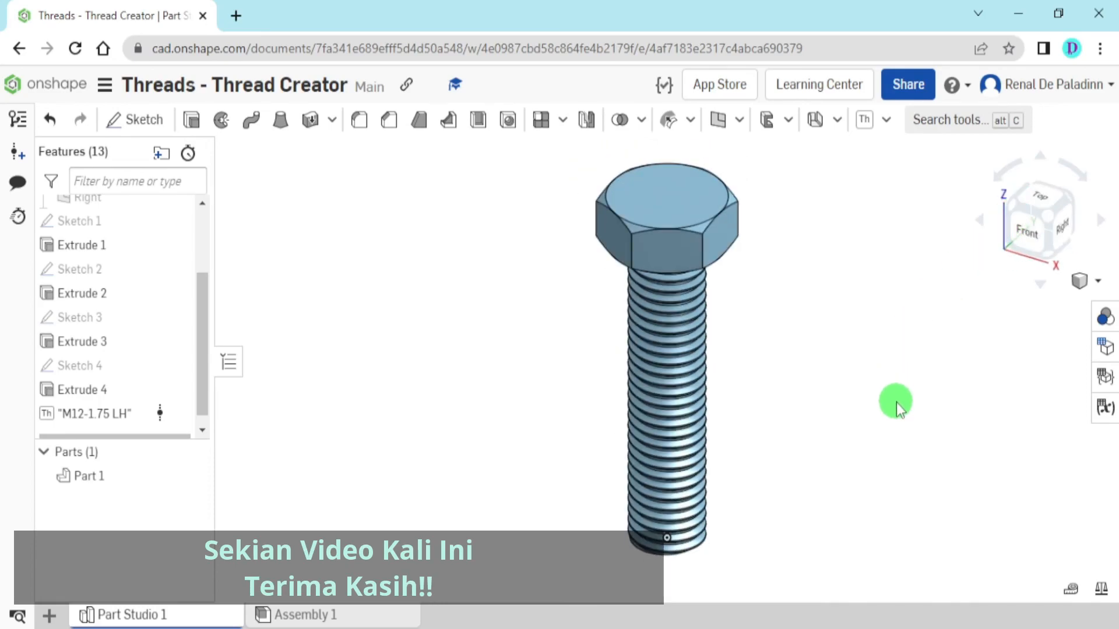